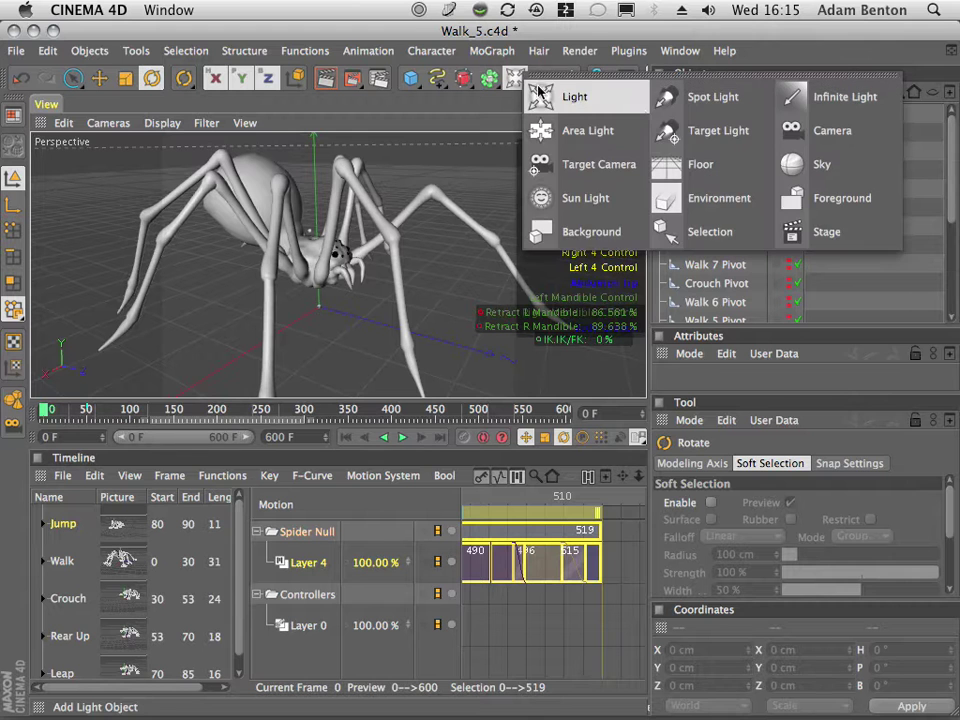
# Step: Add a camera object to the scene and rename it Spidy Cam
pyautogui.click(824, 135)
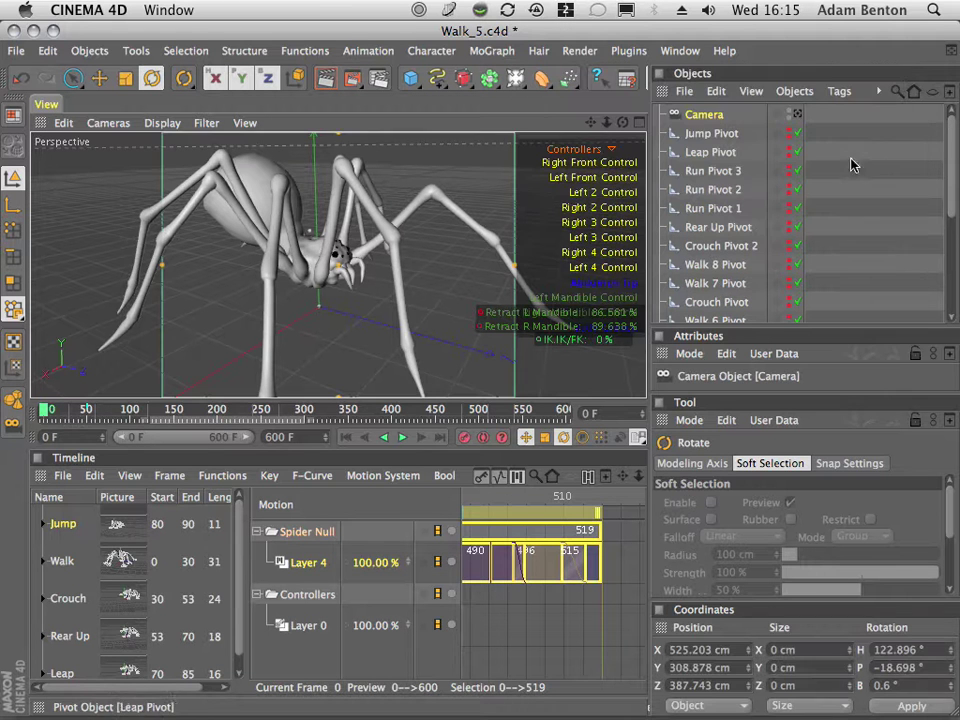
pyautogui.doubleClick(703, 115)
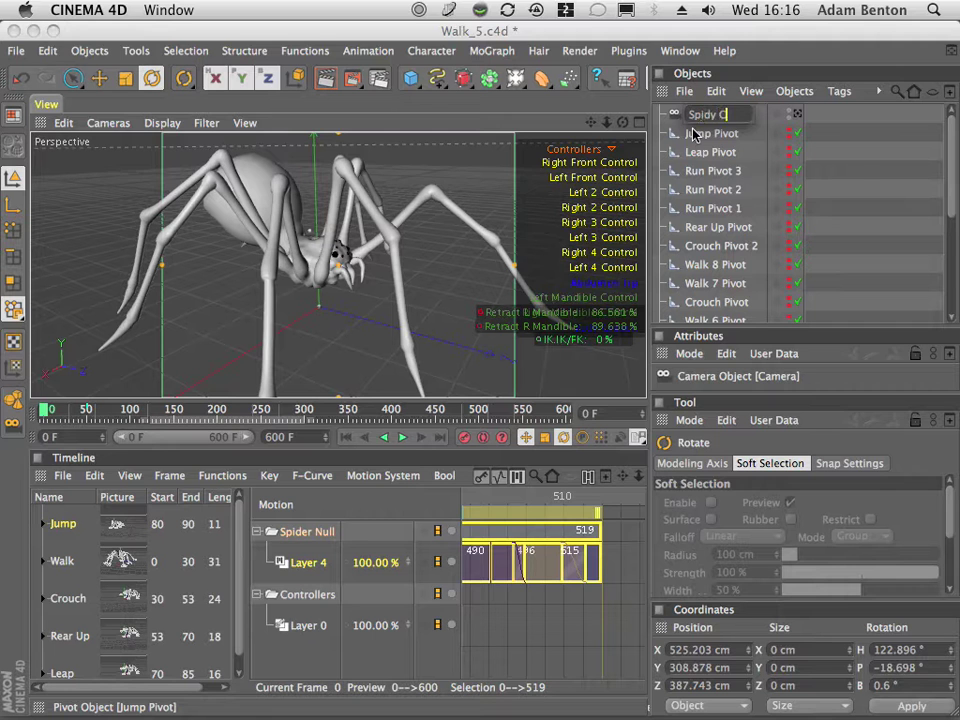
pyautogui.press('Return')
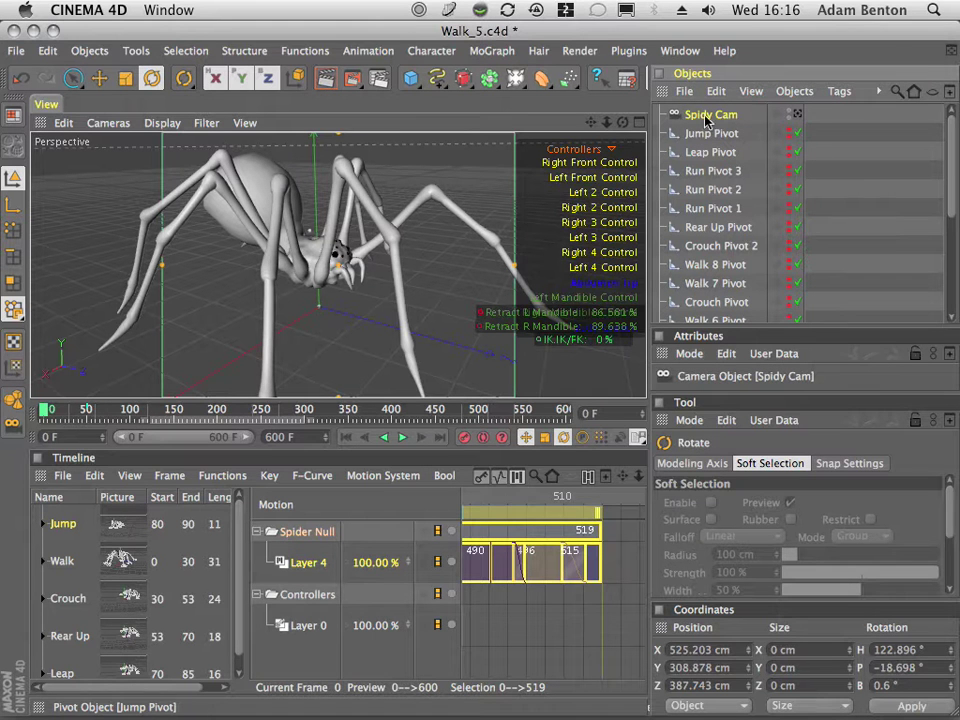
# Step: Make Spidy Cam a child of Spider Null, placed below Joints Rig in the hierarchy
pyautogui.moveTo(718, 338); pyautogui.dragTo(726, 318)
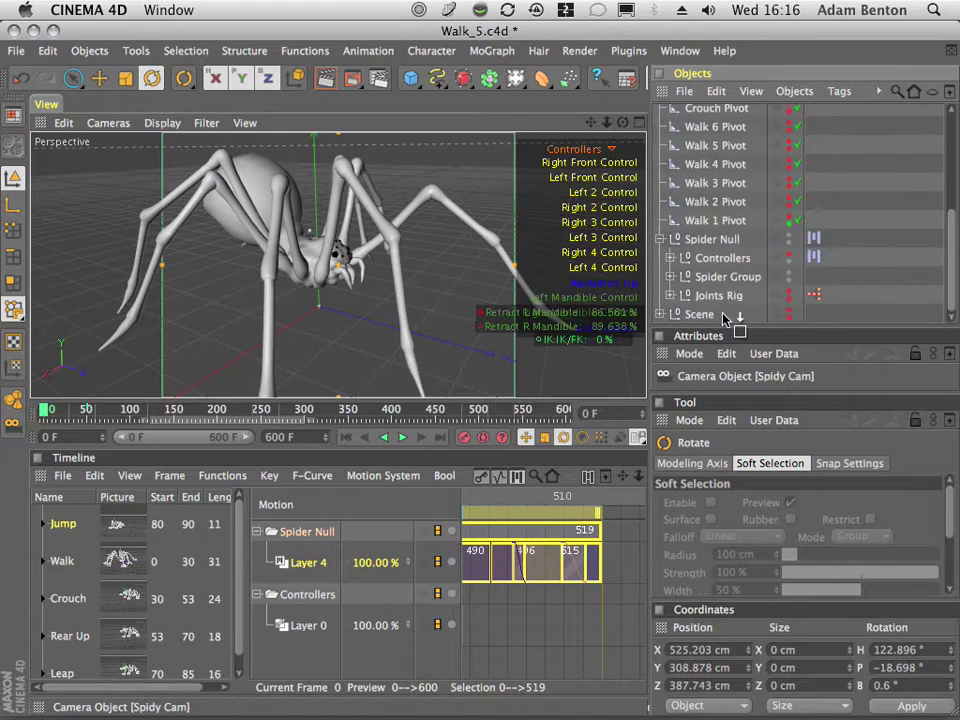
pyautogui.moveTo(725, 240); pyautogui.dragTo(725, 242)
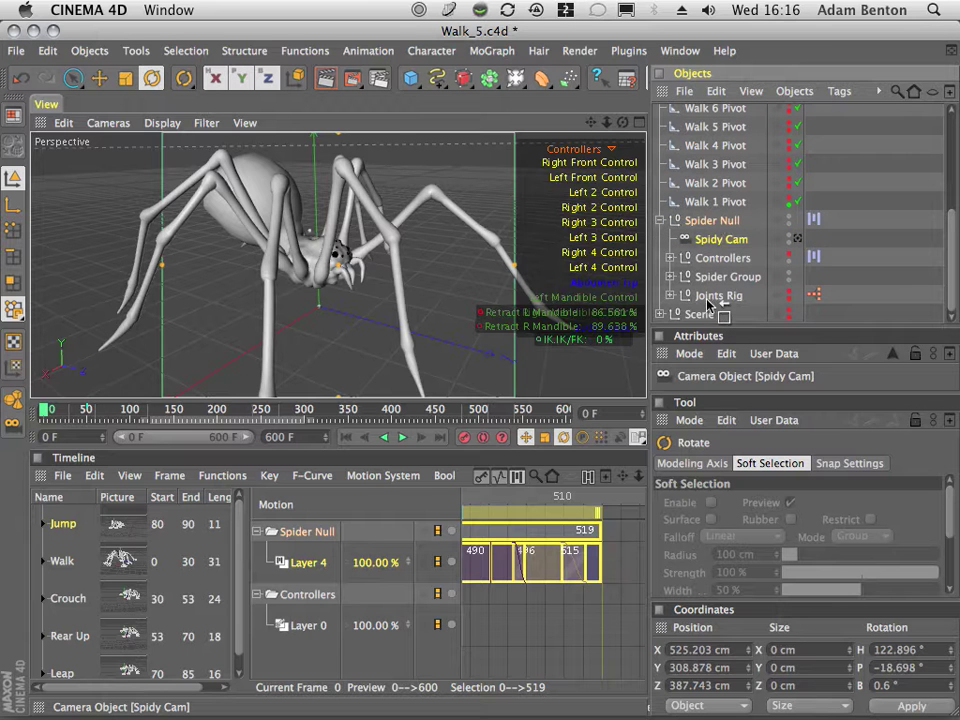
pyautogui.moveTo(703, 310); pyautogui.dragTo(712, 304)
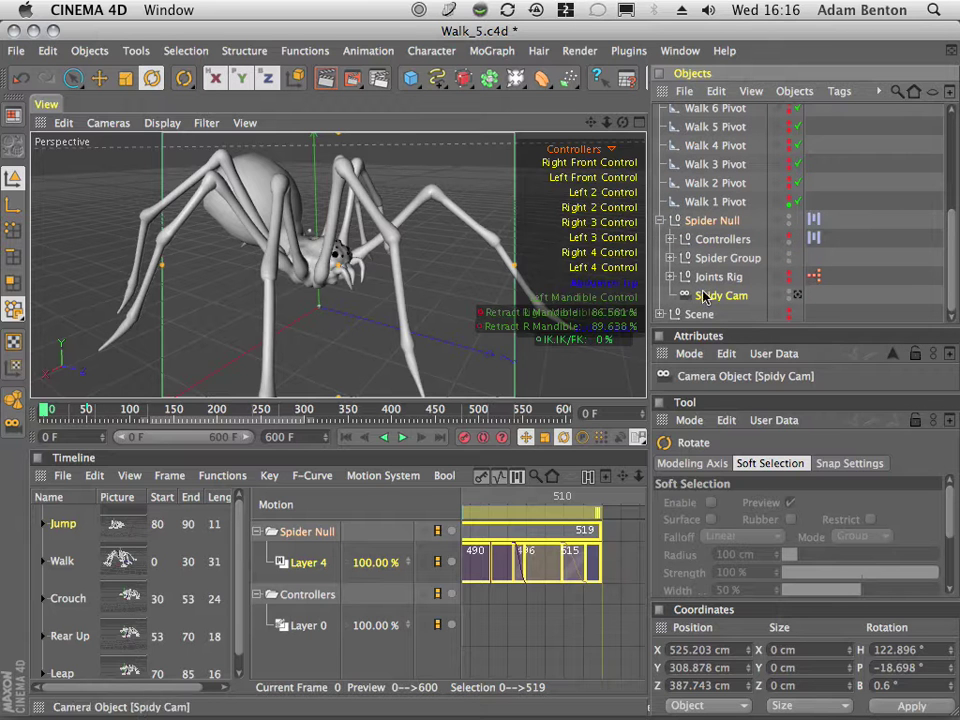
# Step: Set the perspective view to look through the Spidy Cam scene camera
pyautogui.click(113, 128)
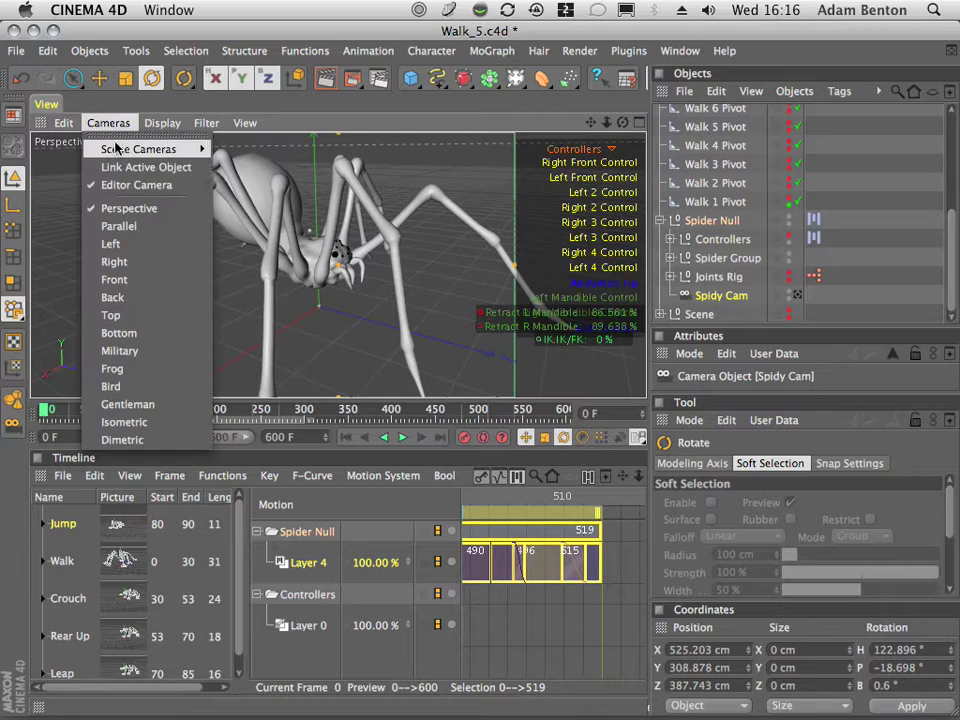
pyautogui.moveTo(195, 146)
pyautogui.click(240, 146)
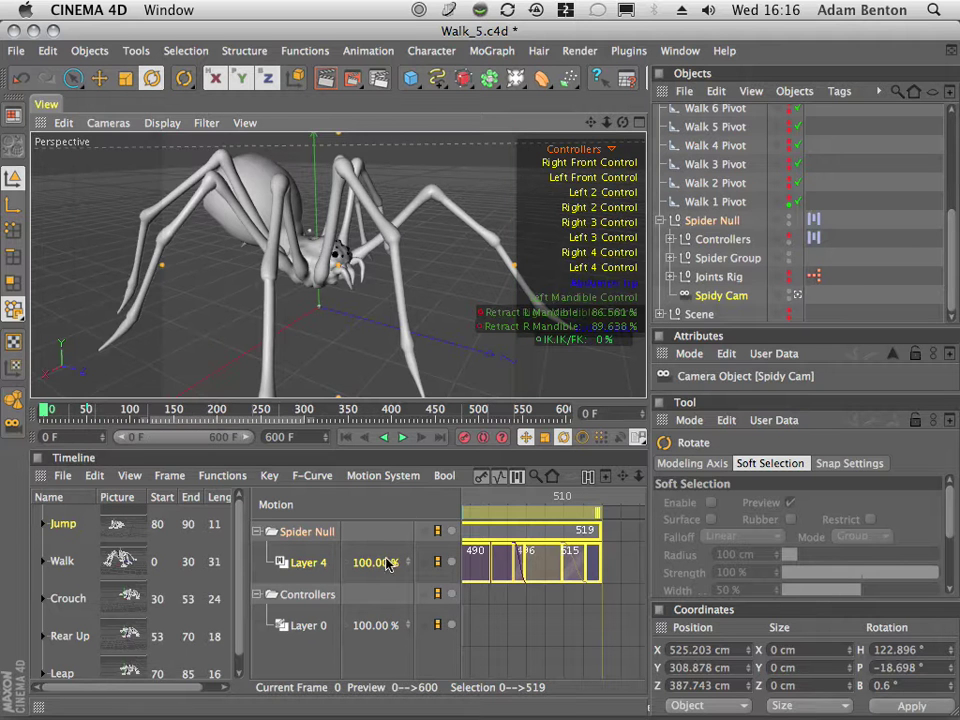
# Step: Play the spider animation through Spidy Cam, stop it near frame 507 and return to frame 0
pyautogui.click(402, 437)
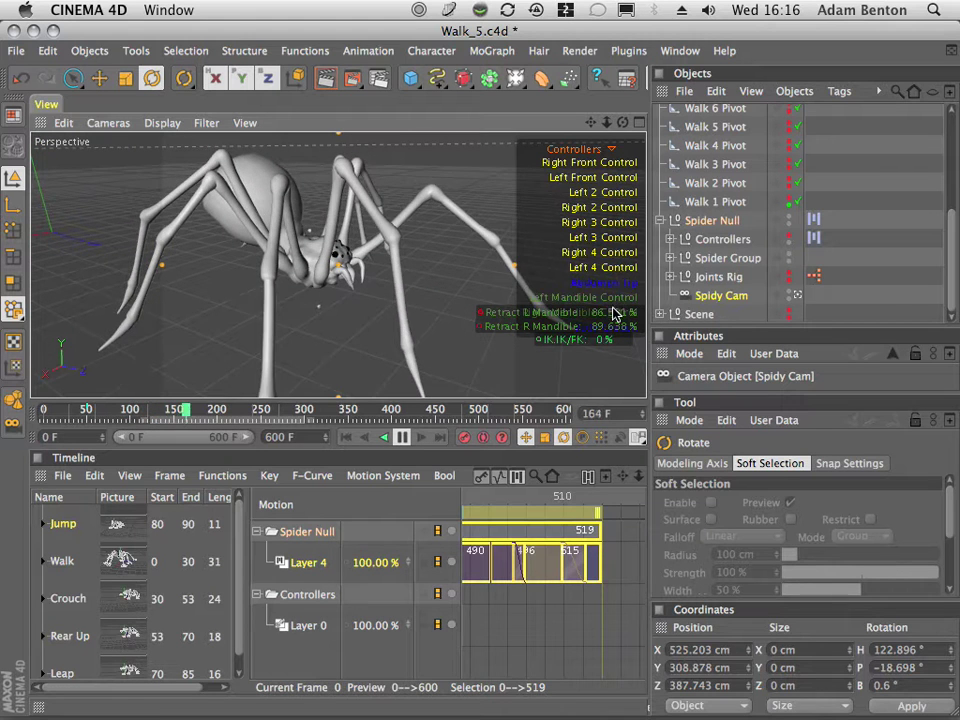
pyautogui.click(887, 283)
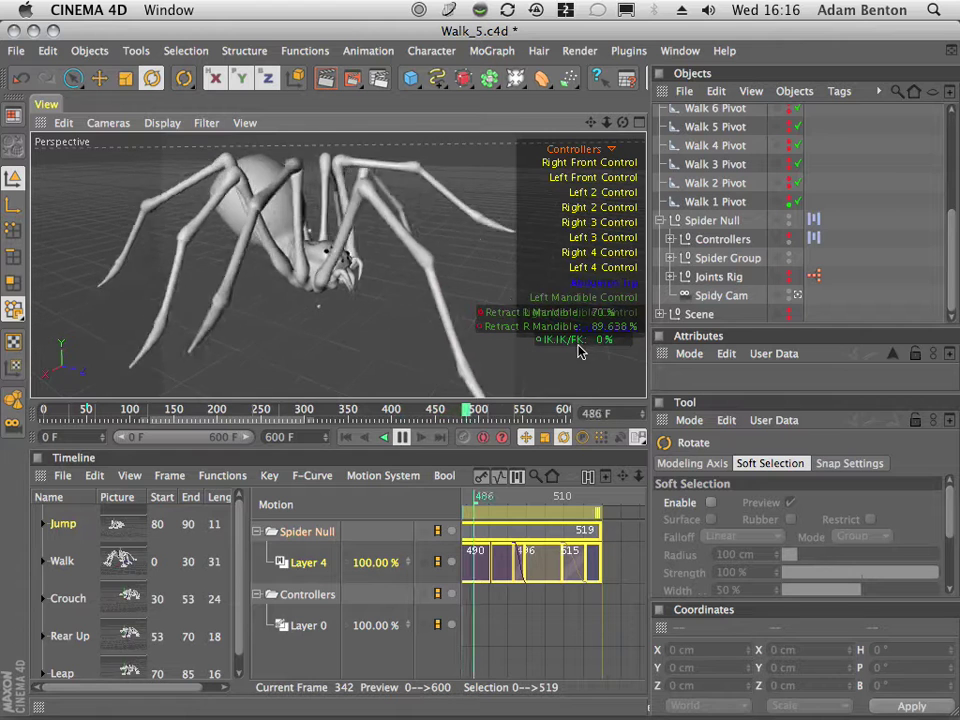
pyautogui.click(401, 437)
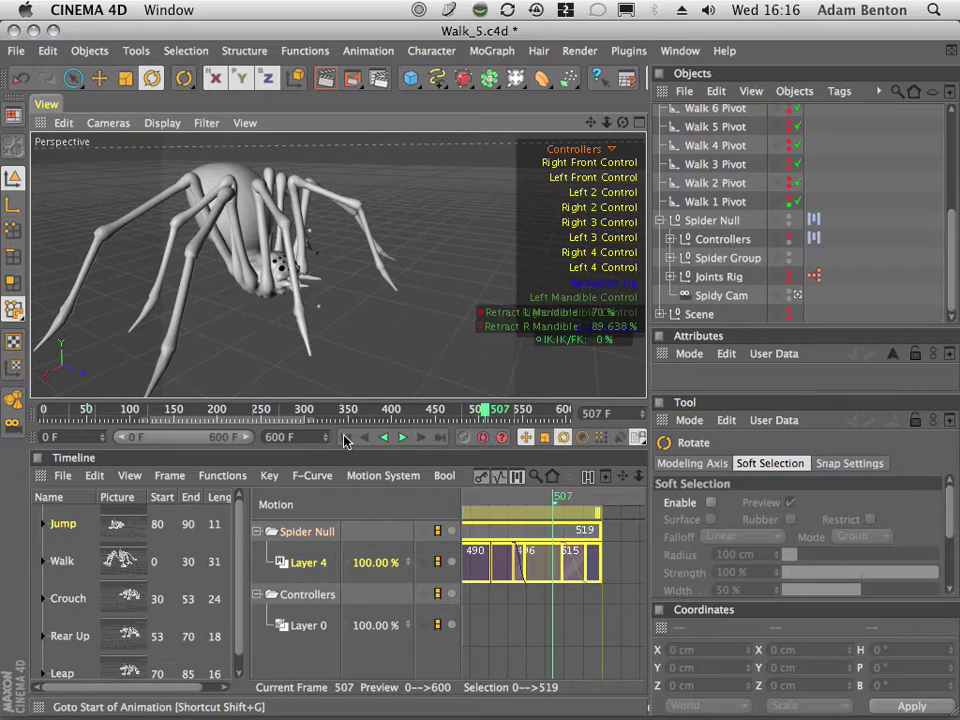
pyautogui.click(344, 439)
pyautogui.moveTo(47, 416); pyautogui.dragTo(5, 405)
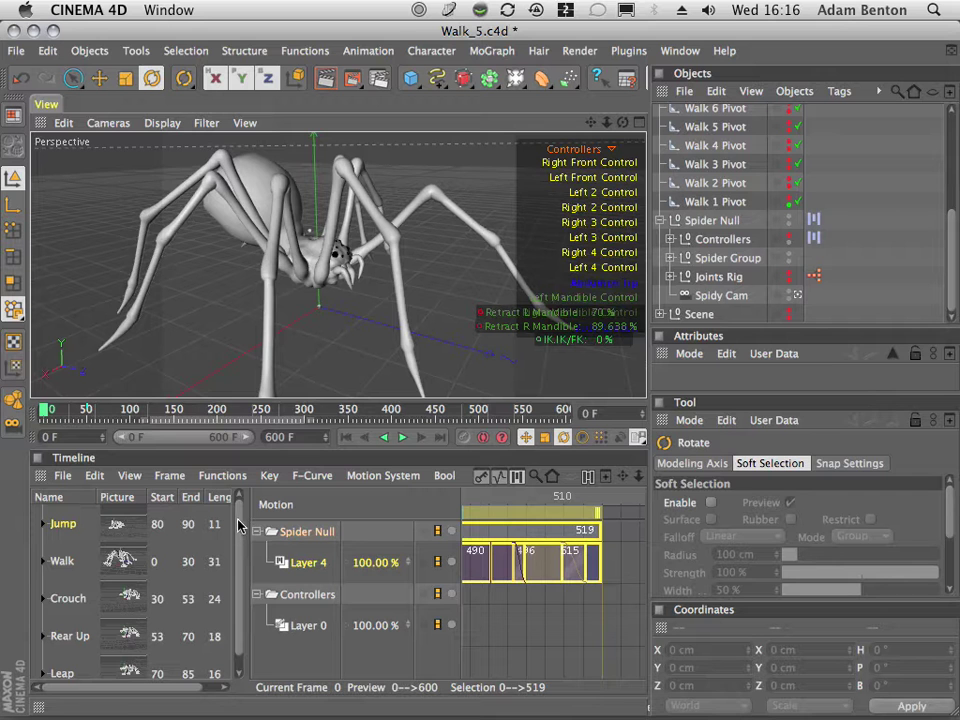
# Step: Switch the Timeline from motion clips to Key Mode, keeping the animation at frame 0
pyautogui.click(127, 478)
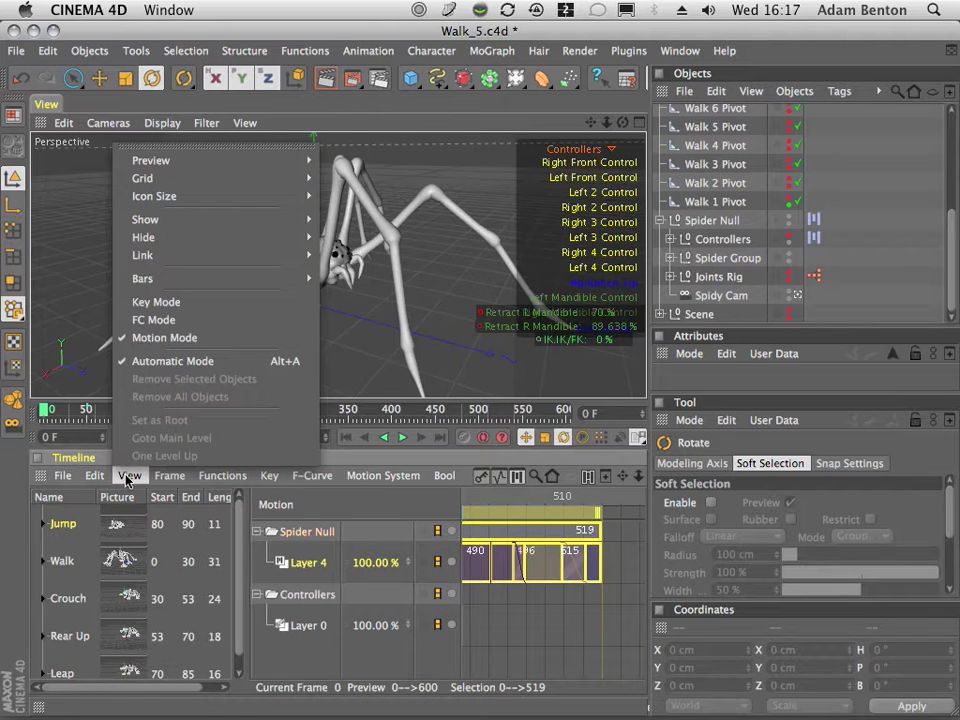
pyautogui.click(161, 300)
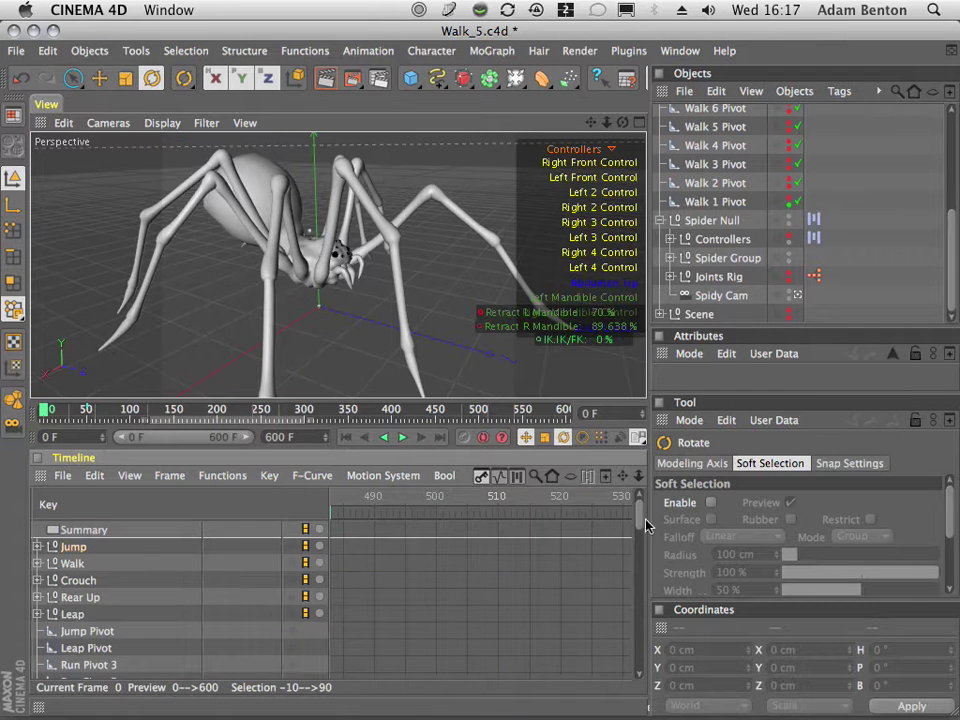
pyautogui.moveTo(645, 524); pyautogui.dragTo(672, 500)
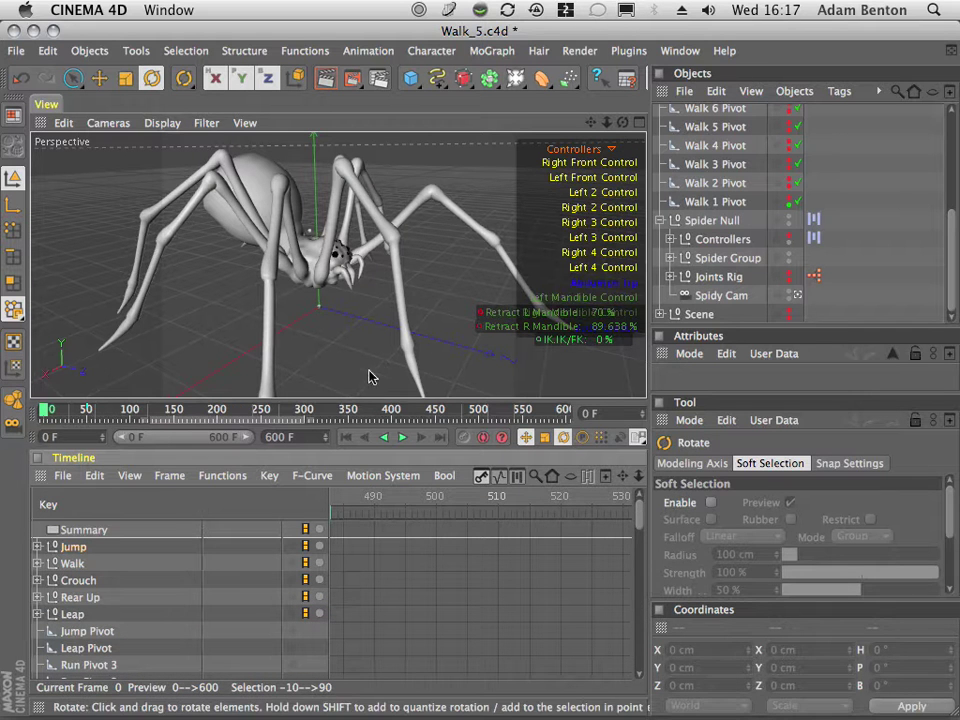
pyautogui.moveTo(240, 414); pyautogui.dragTo(40, 420)
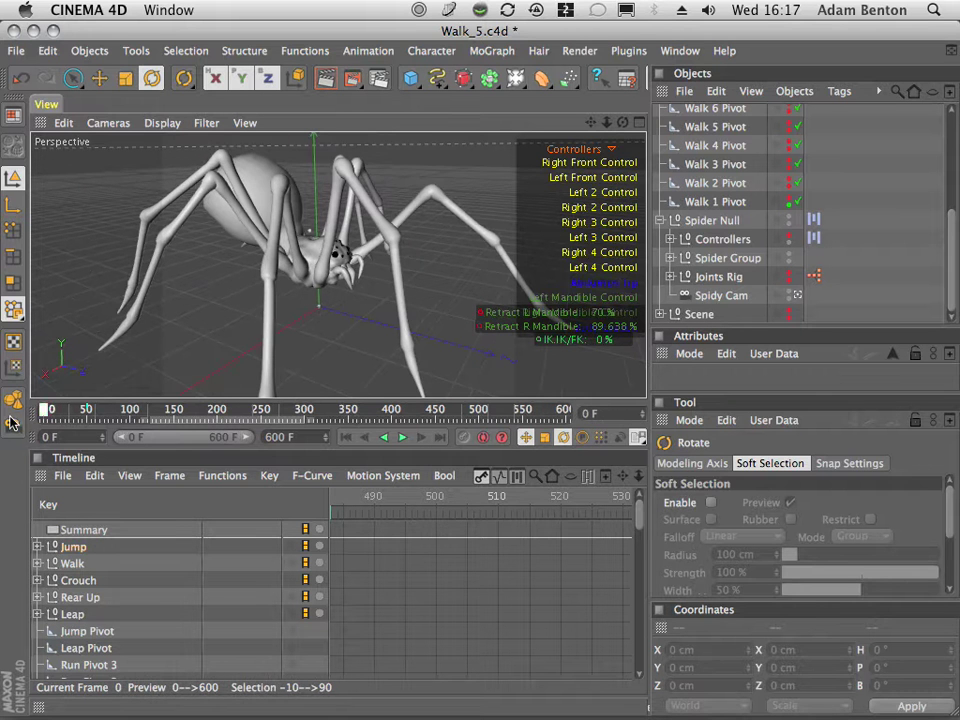
# Step: Show the attributes of the Retract L Mandible slider and enlarge the Attributes manager down to the User Data section
pyautogui.rightClick(480, 318)
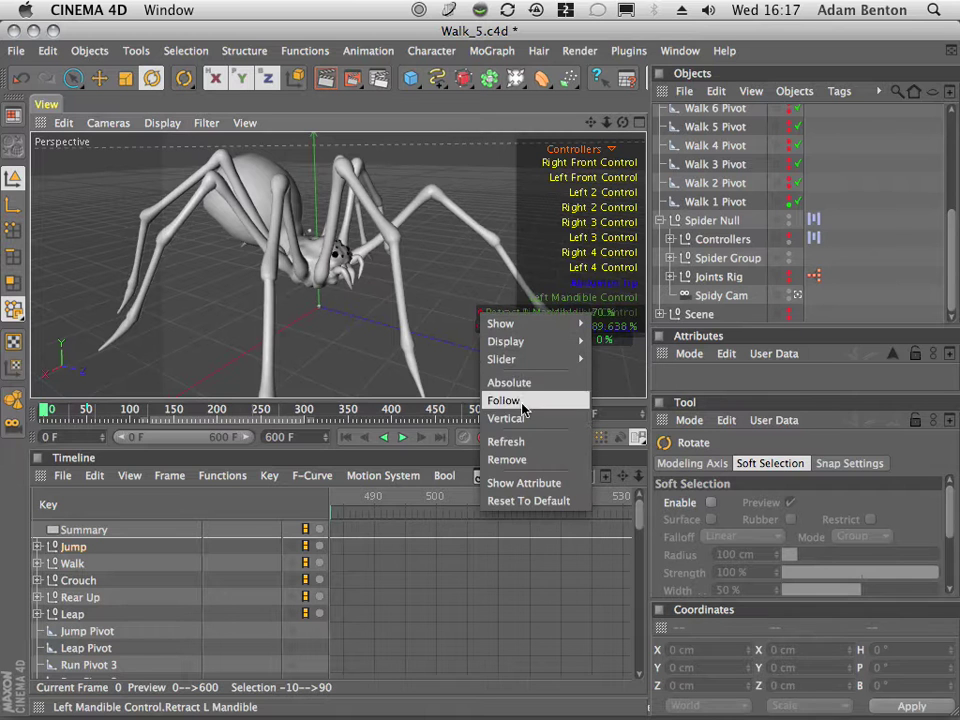
pyautogui.click(536, 483)
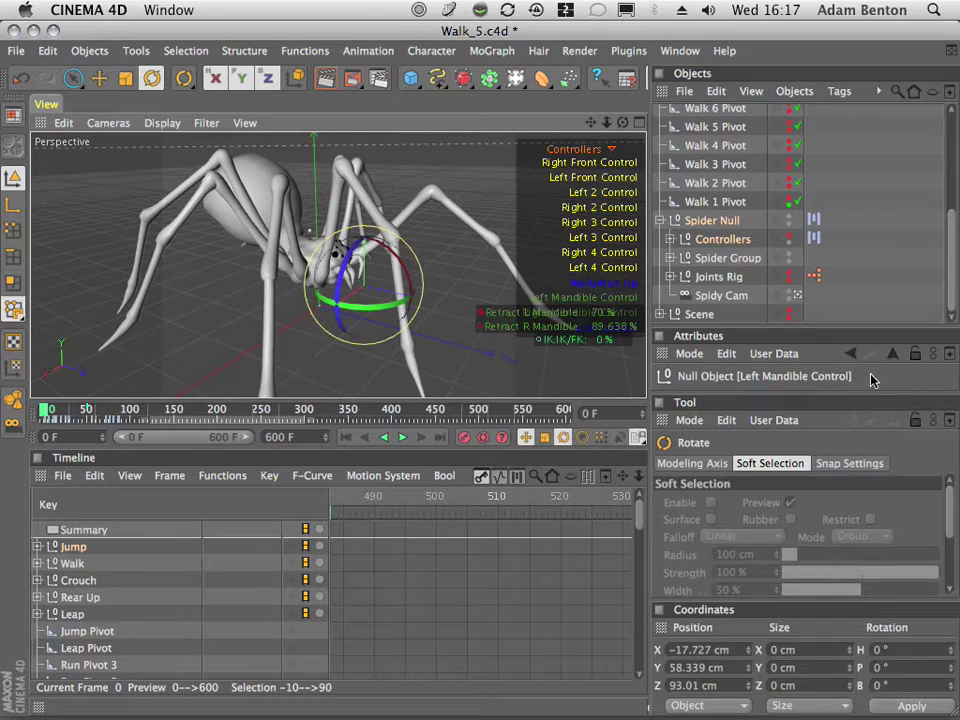
pyautogui.keyDown('ctrl'); pyautogui.click(660, 628); pyautogui.keyUp('ctrl')
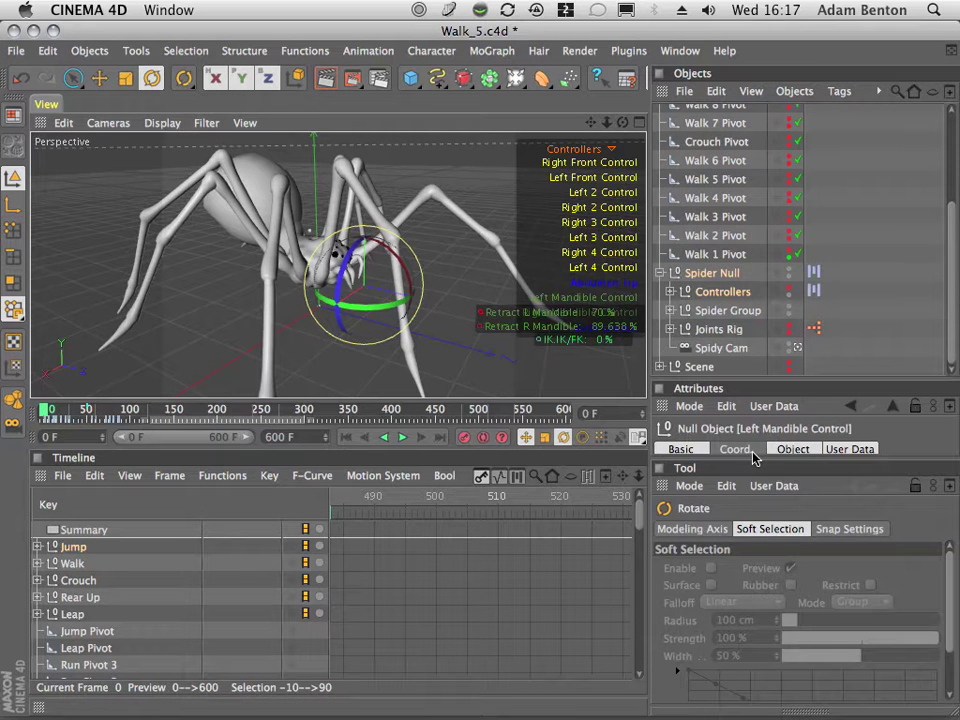
pyautogui.moveTo(755, 455); pyautogui.dragTo(760, 567)
pyautogui.moveTo(798, 378); pyautogui.dragTo(818, 180)
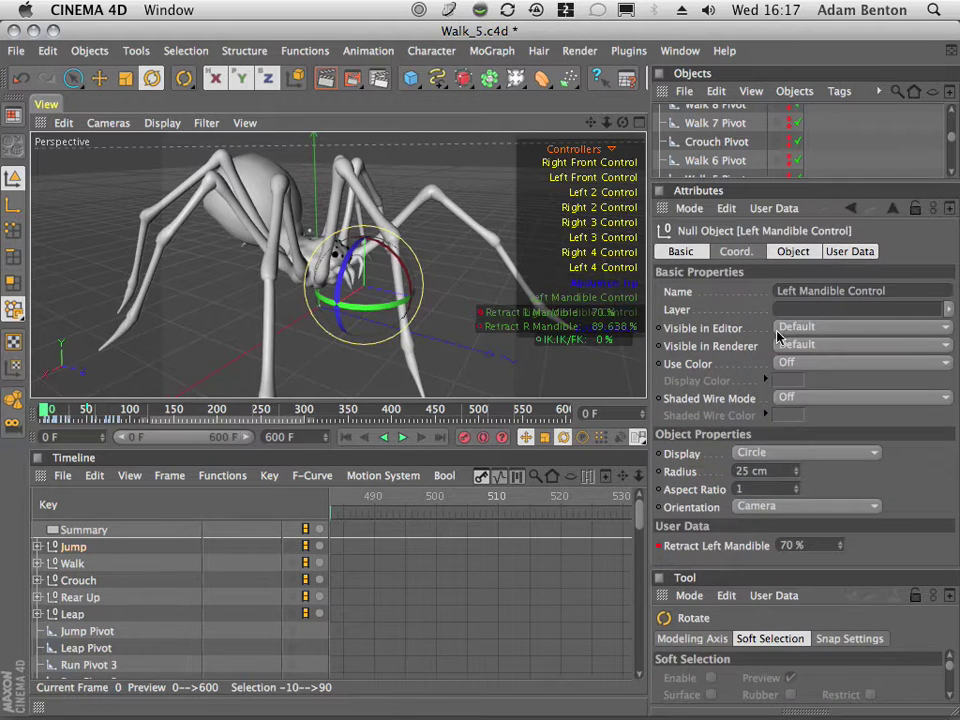
# Step: Delete the animation track of the Retract Left Mandible parameter on Left Mandible Control
pyautogui.rightClick(677, 547)
pyautogui.moveTo(757, 392)
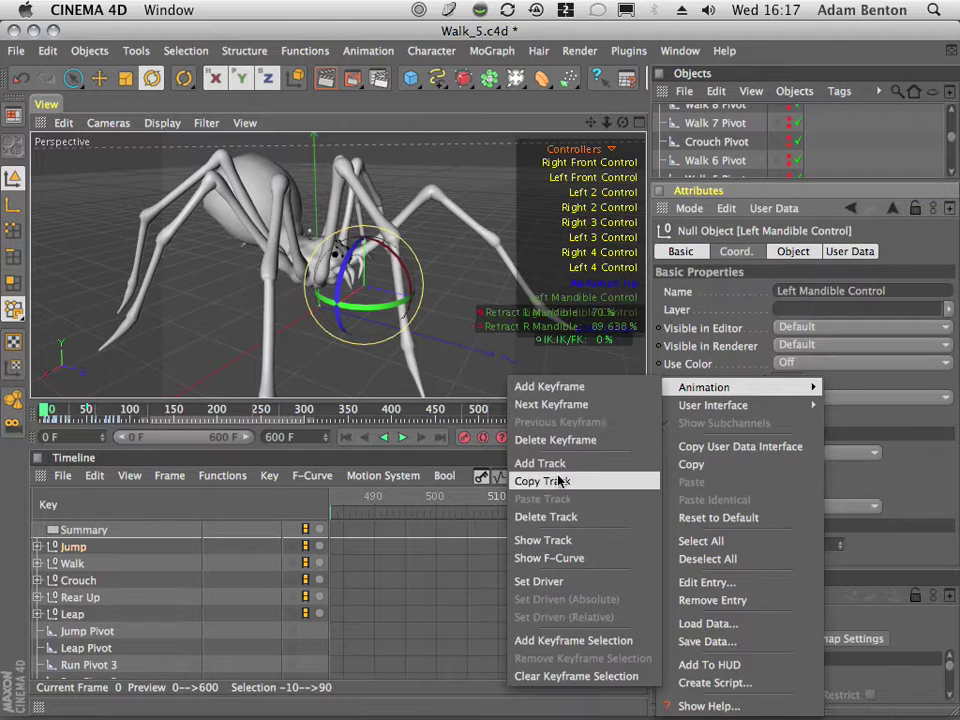
pyautogui.click(558, 518)
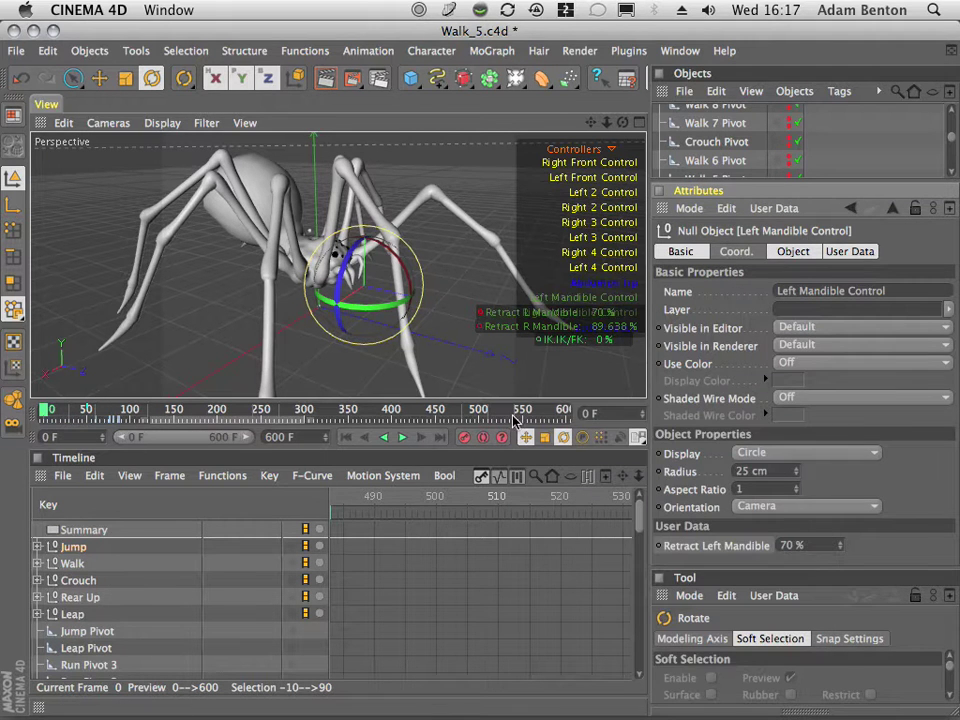
# Step: Show the attributes of the Retract R Mandible slider and delete that parameter's animation track on Right Mandible Control
pyautogui.rightClick(482, 330)
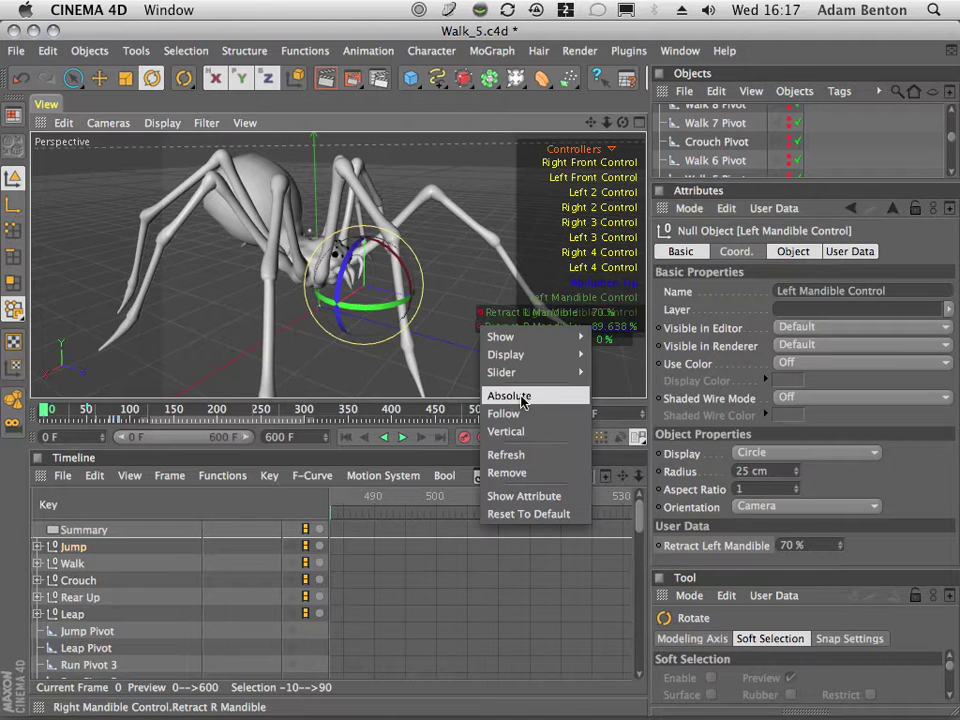
pyautogui.click(515, 495)
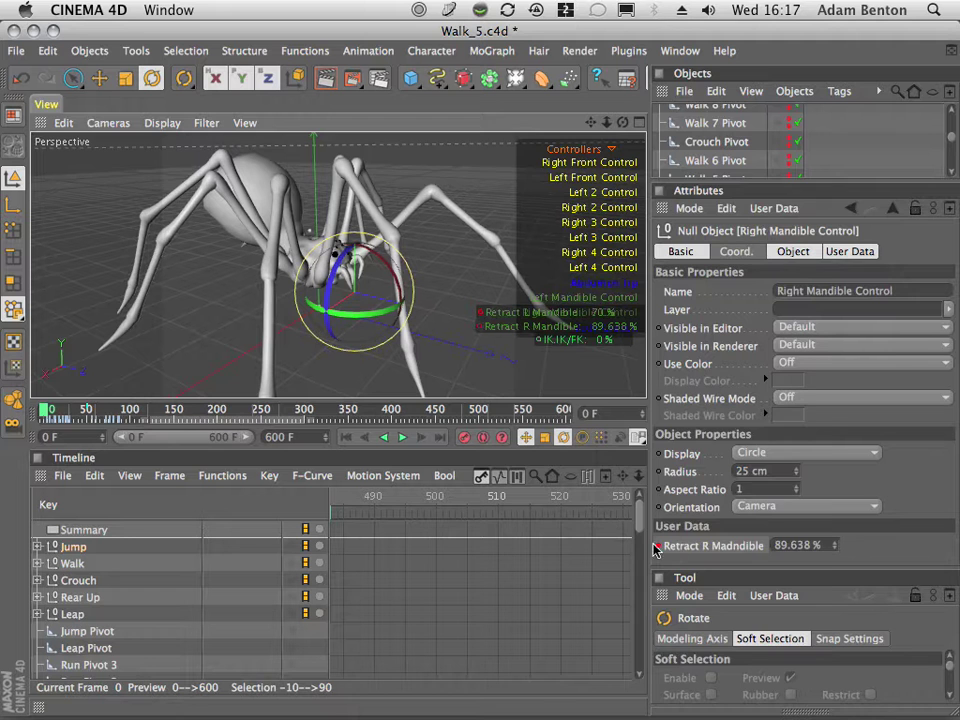
pyautogui.rightClick(656, 549)
pyautogui.moveTo(710, 389)
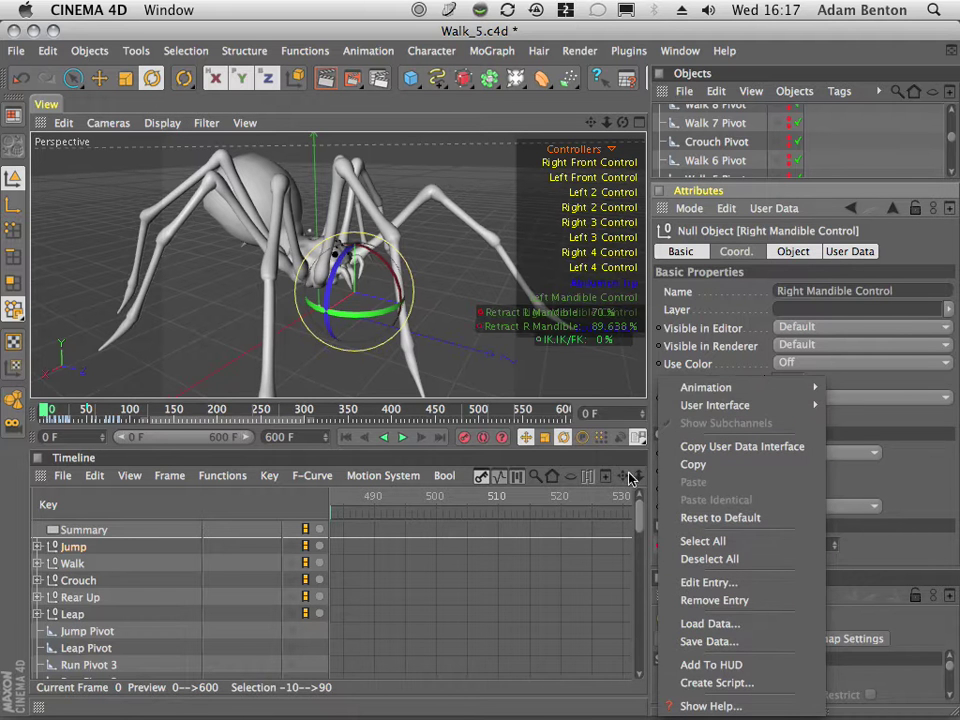
pyautogui.click(575, 517)
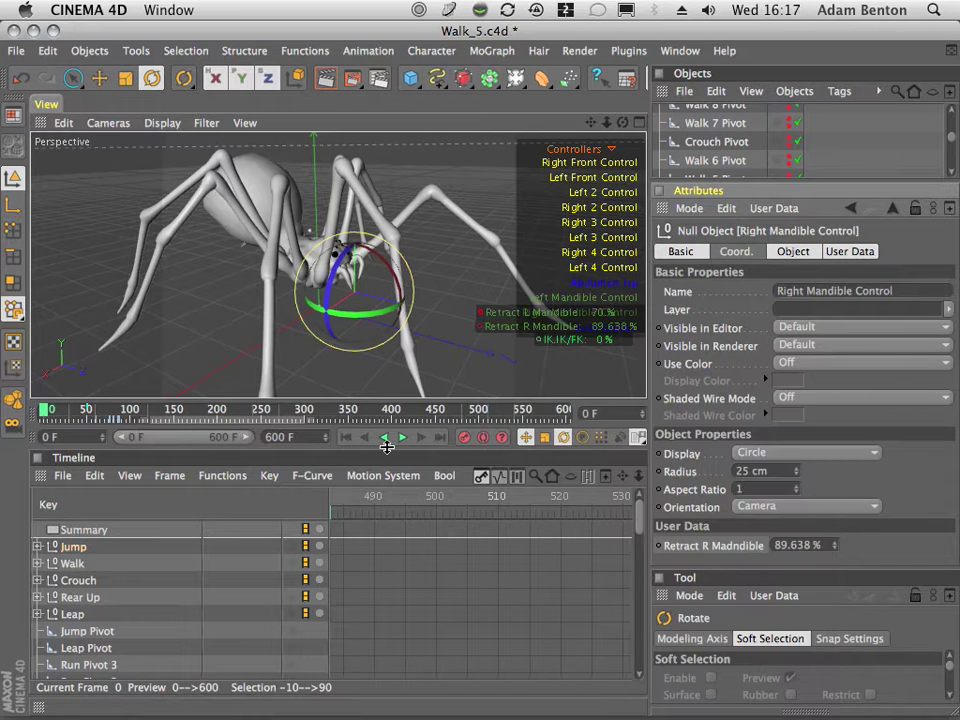
# Step: Play the animation through Spidy Cam, stop at frame 577 and try the IK/FK slider at 99 %
pyautogui.click(402, 438)
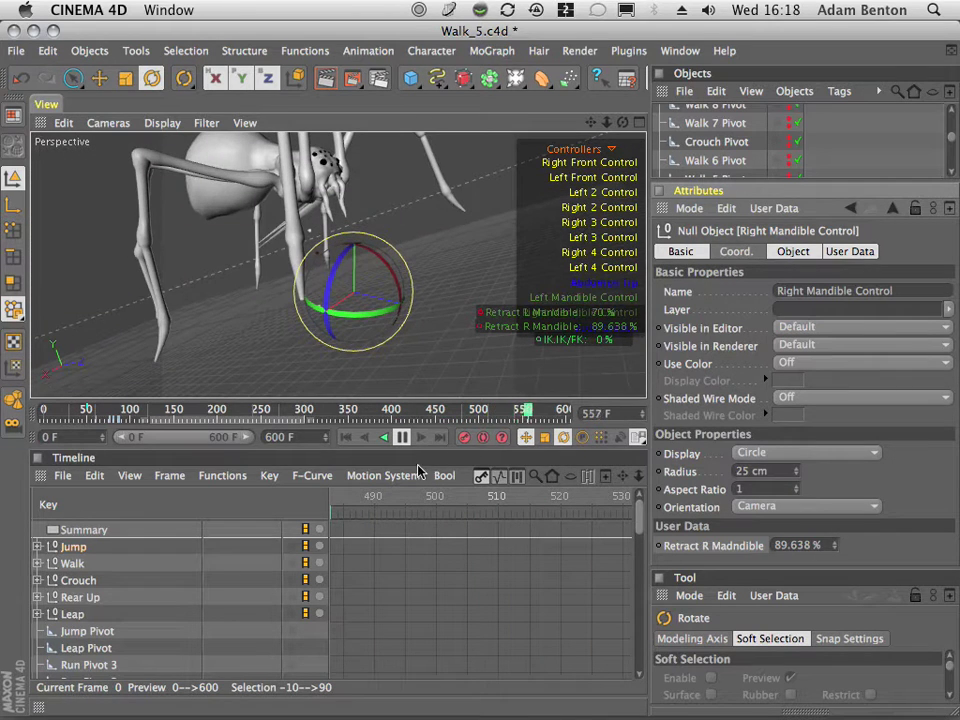
pyautogui.click(401, 438)
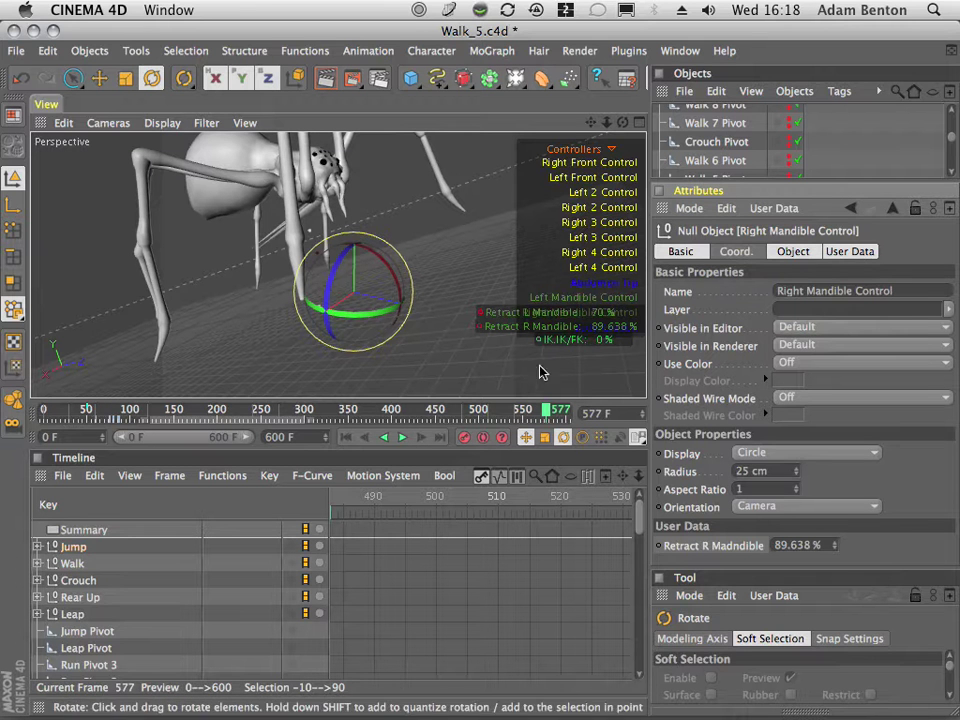
pyautogui.moveTo(604, 341); pyautogui.dragTo(659, 340)
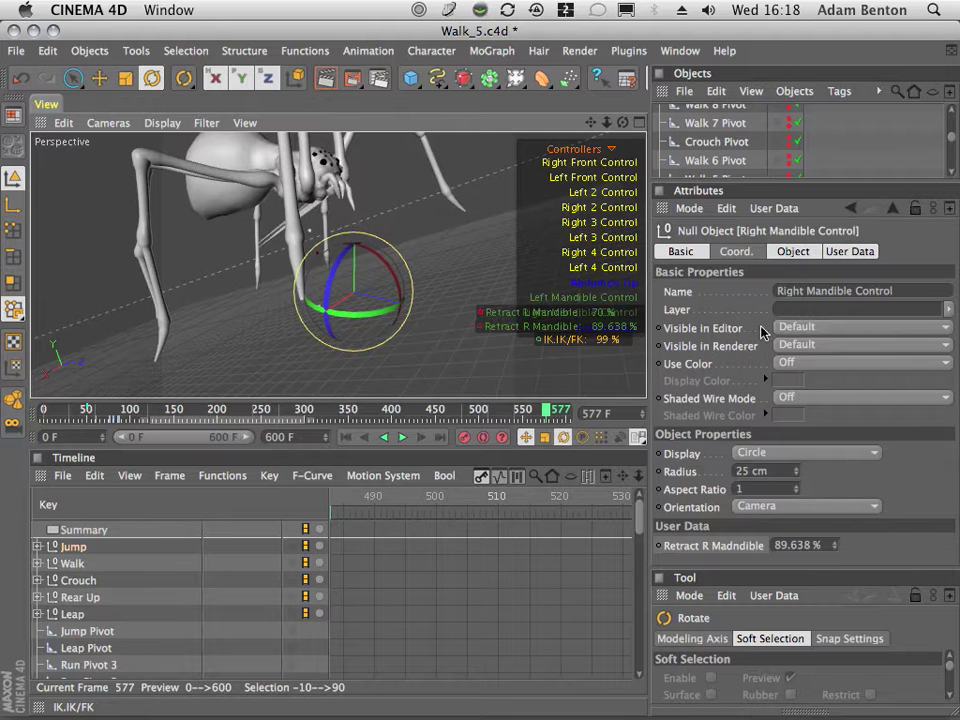
# Step: Go to frame 517 and switch the perspective view back to the Editor Camera
pyautogui.moveTo(545, 411); pyautogui.dragTo(495, 421)
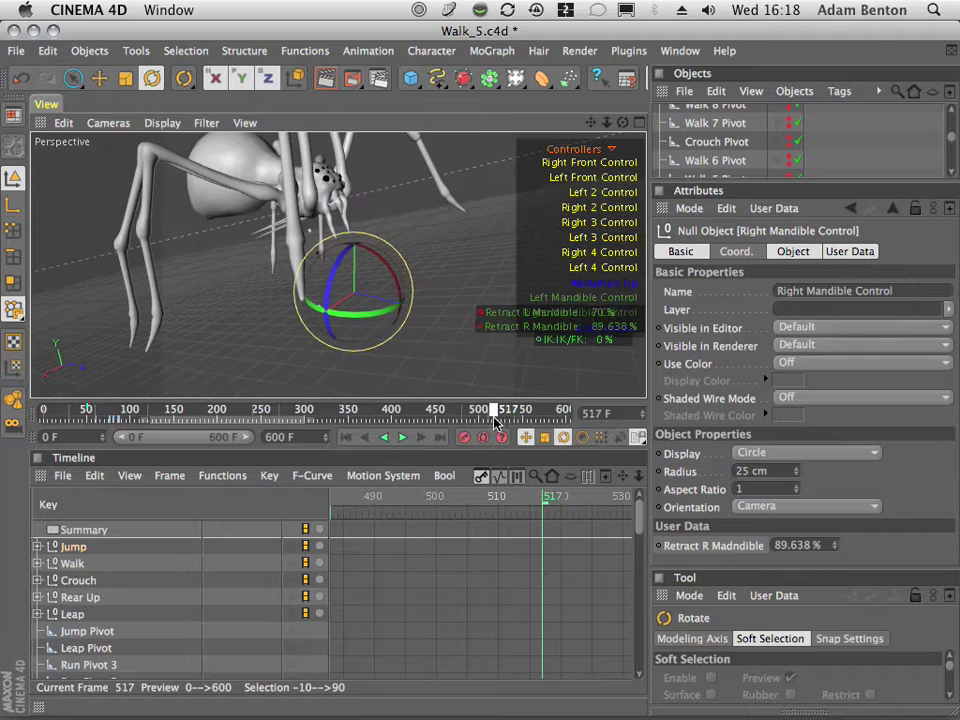
pyautogui.click(108, 122)
pyautogui.click(150, 187)
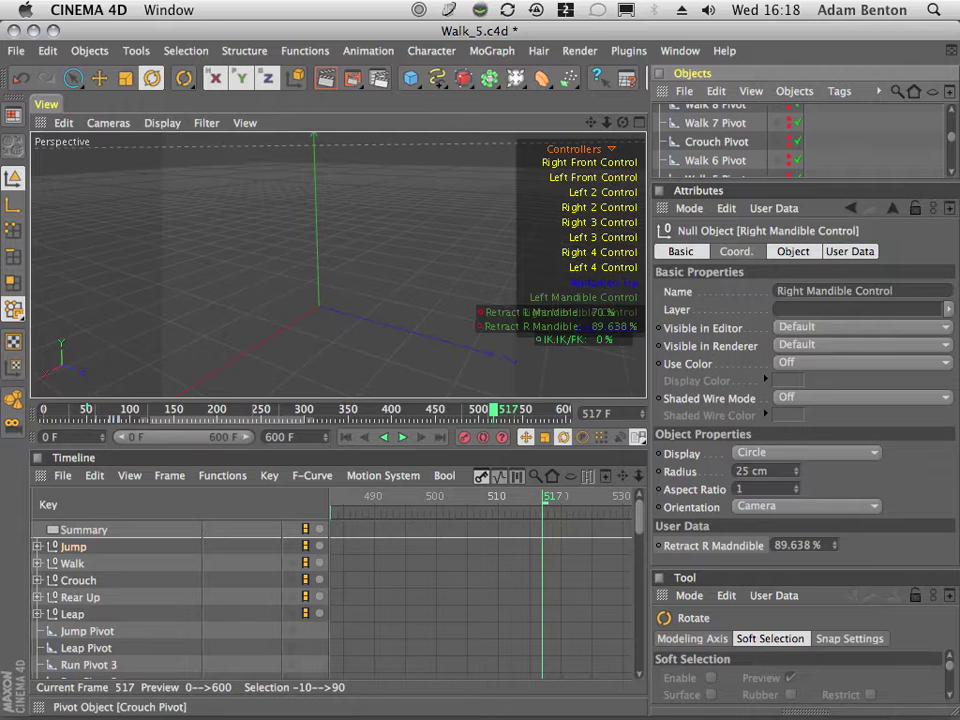
# Step: Select Spider Null and frame it in the perspective view, showing the spider from the front
pyautogui.moveTo(946, 145); pyautogui.dragTo(955, 176)
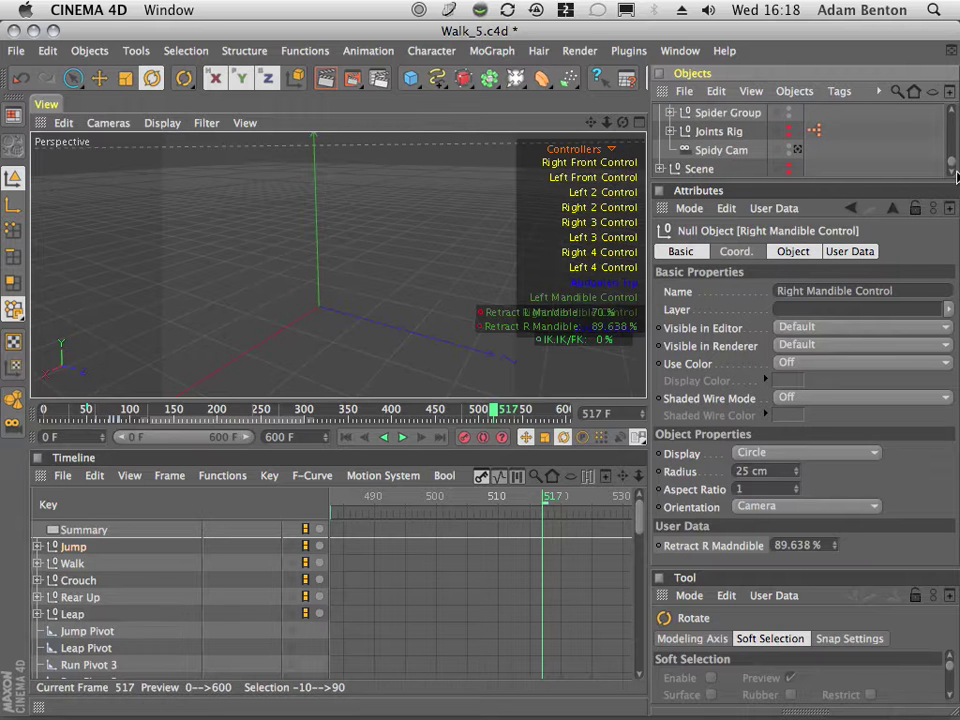
pyautogui.click(722, 132)
pyautogui.scroll(1, 953, 160)
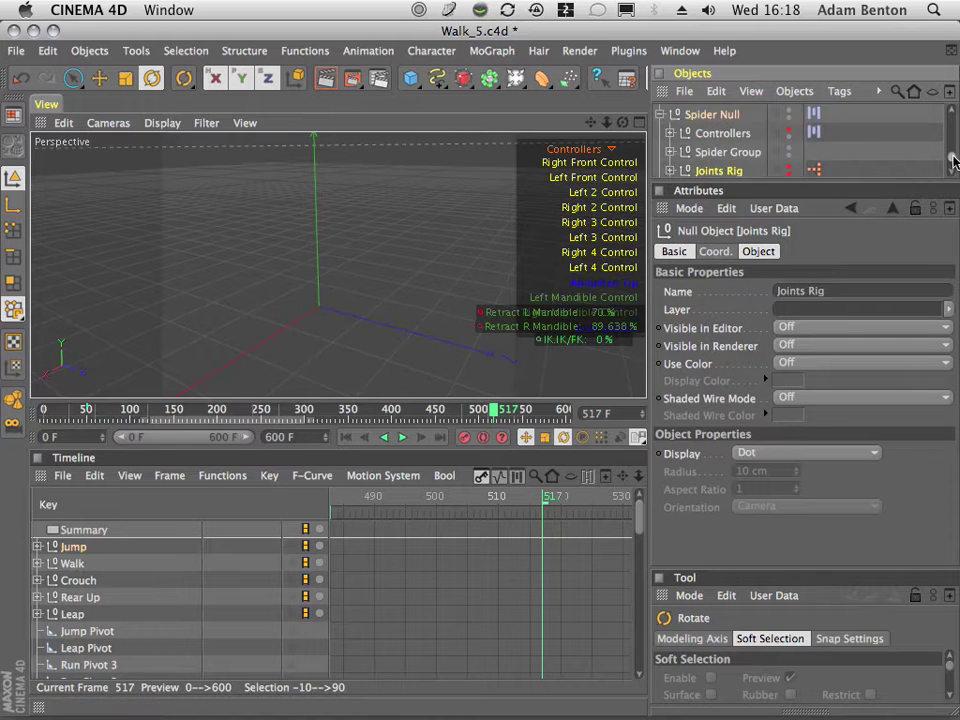
pyautogui.click(736, 121)
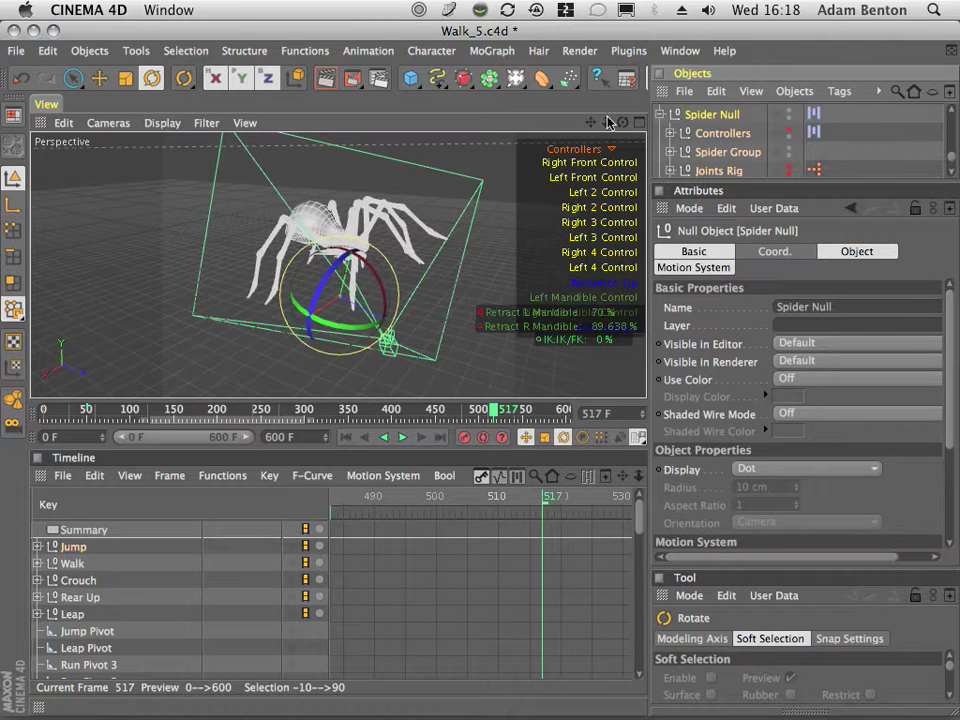
pyautogui.moveTo(617, 124); pyautogui.dragTo(840, 148)
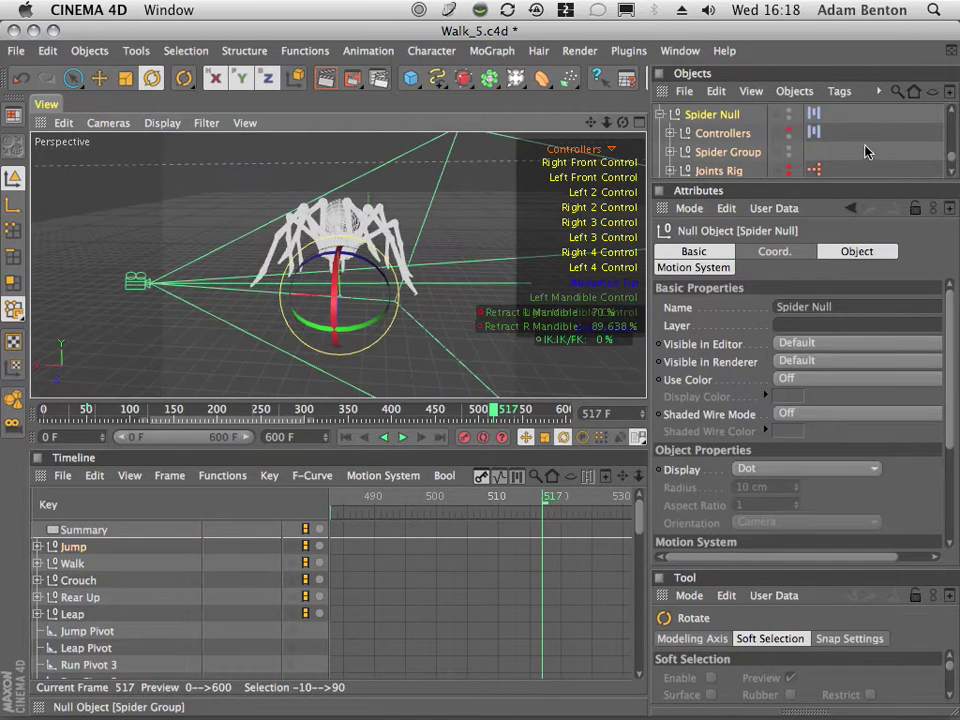
# Step: Select Spidy Cam and turn off its visibility in the editor
pyautogui.scroll(-1, 951, 164)
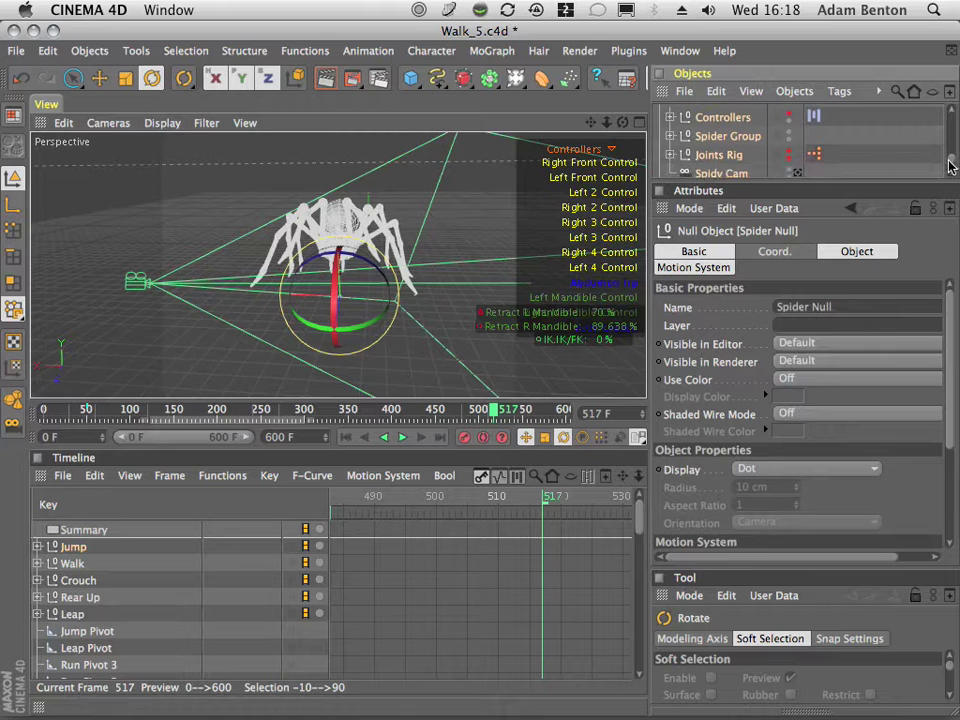
pyautogui.rightClick(784, 172)
pyautogui.click(784, 171)
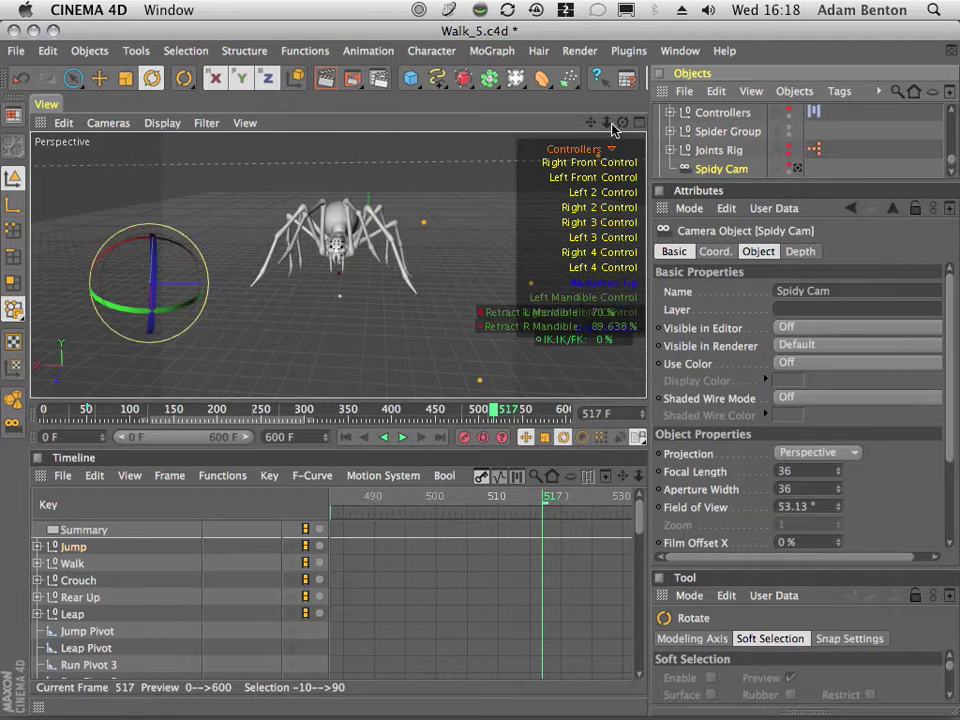
# Step: Go to frame 519 and examine the spider's pose from the front and from the side
pyautogui.moveTo(611, 124); pyautogui.dragTo(680, 122)
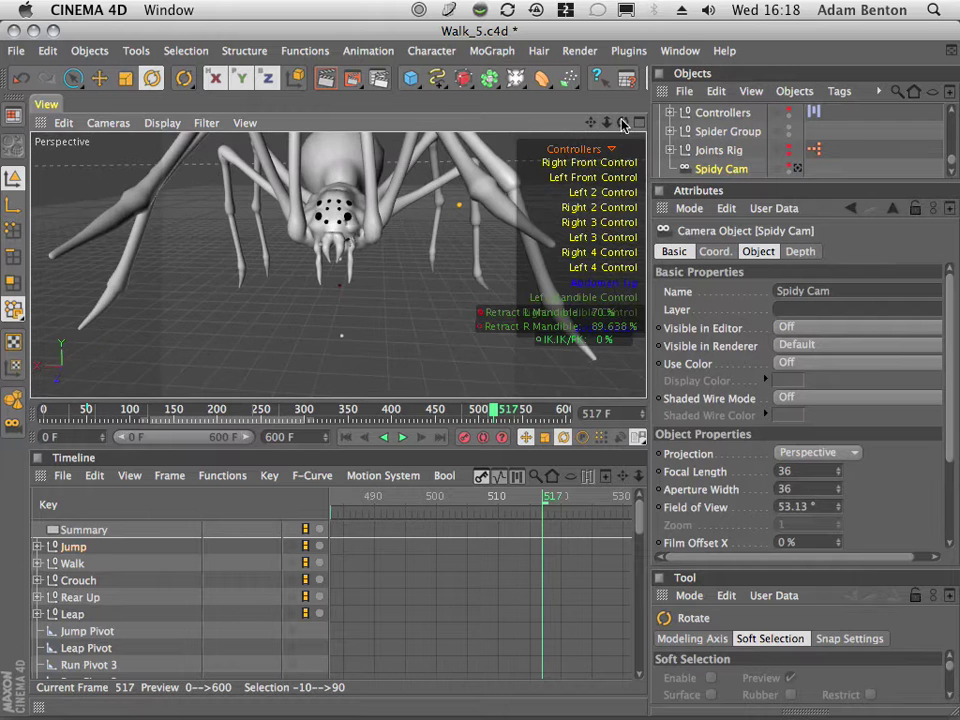
pyautogui.moveTo(622, 124); pyautogui.dragTo(288, 462)
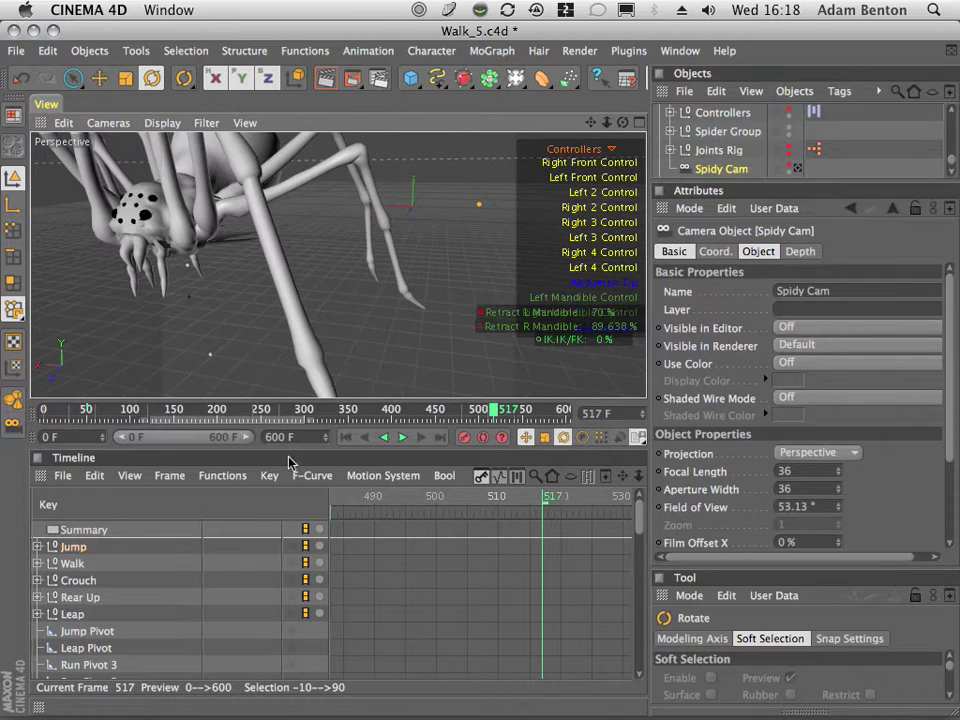
pyautogui.moveTo(540, 496); pyautogui.dragTo(556, 496)
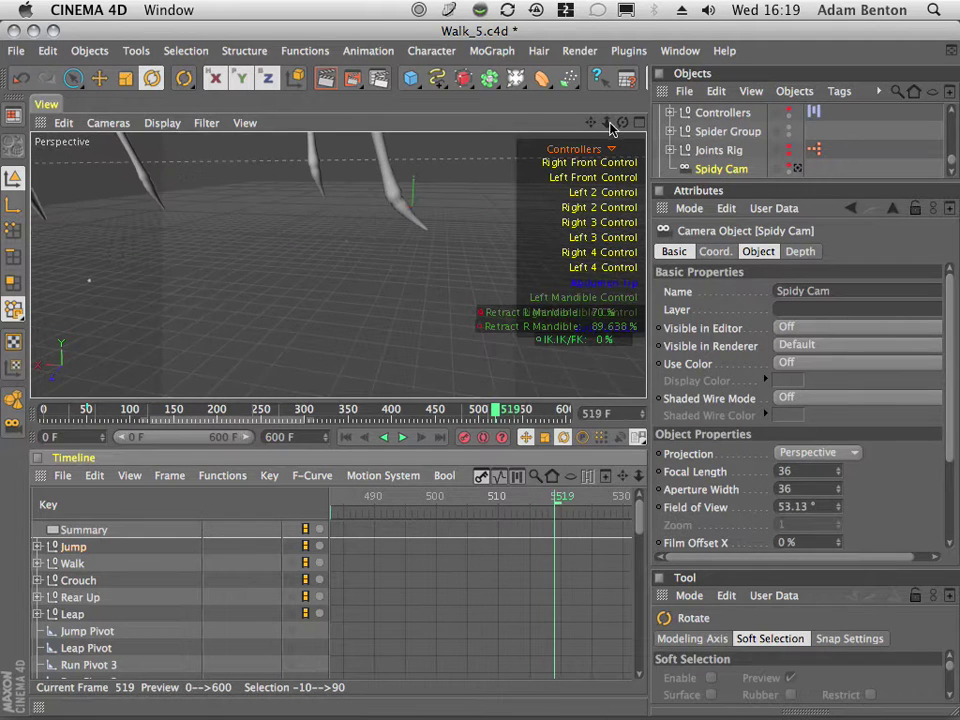
pyautogui.moveTo(608, 124); pyautogui.dragTo(489, 326)
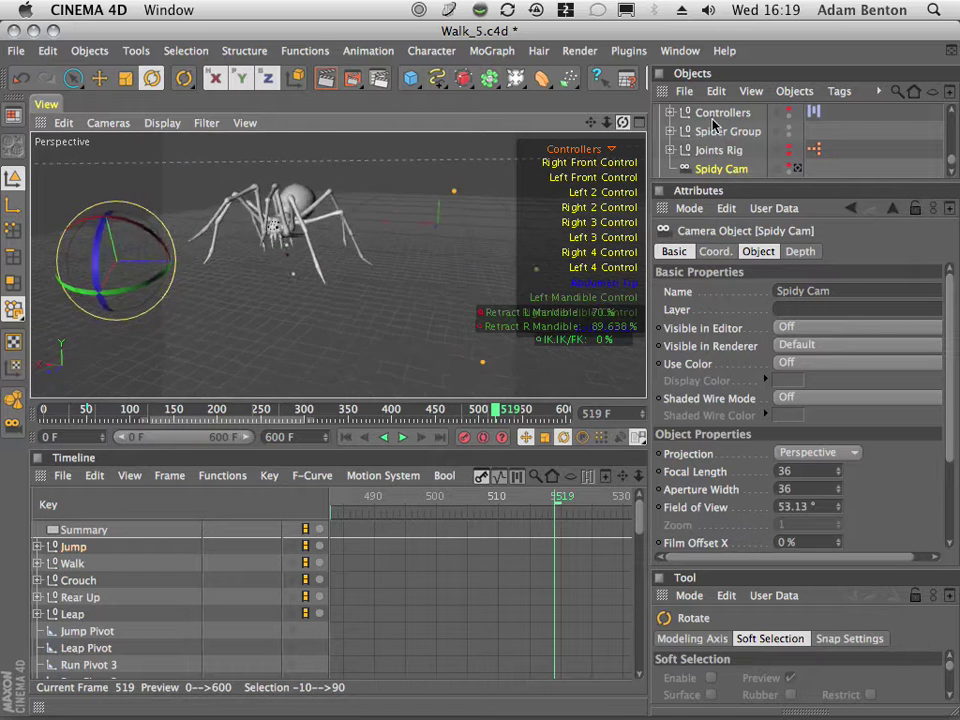
pyautogui.moveTo(712, 125); pyautogui.dragTo(590, 55)
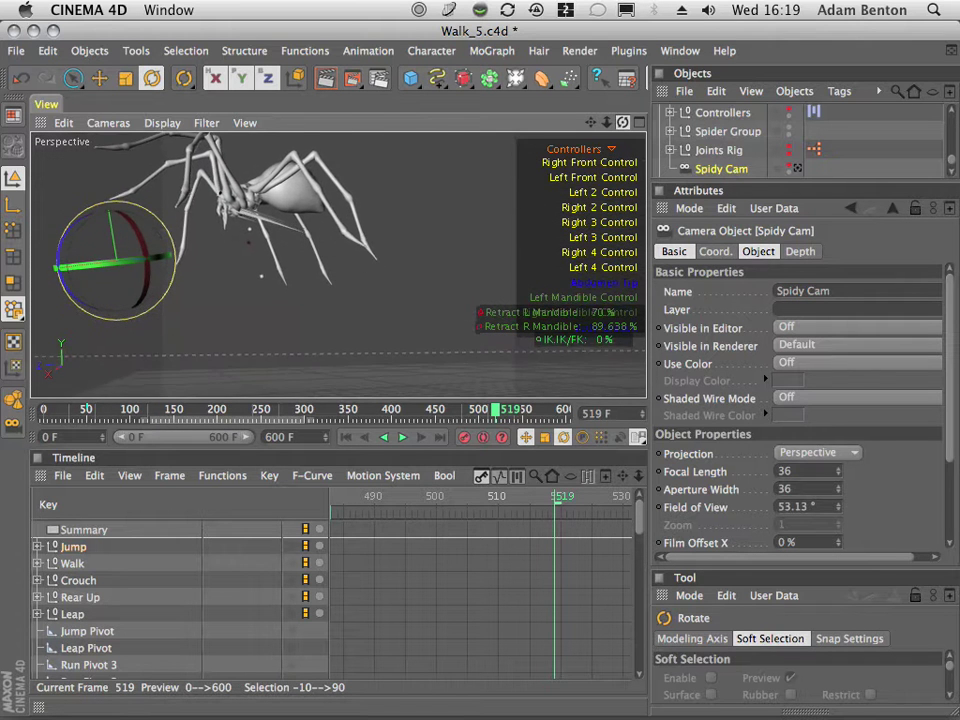
# Step: Go to frame 485 and examine the mesh closely where the legs and abdomen join the body
pyautogui.moveTo(561, 499); pyautogui.dragTo(404, 530)
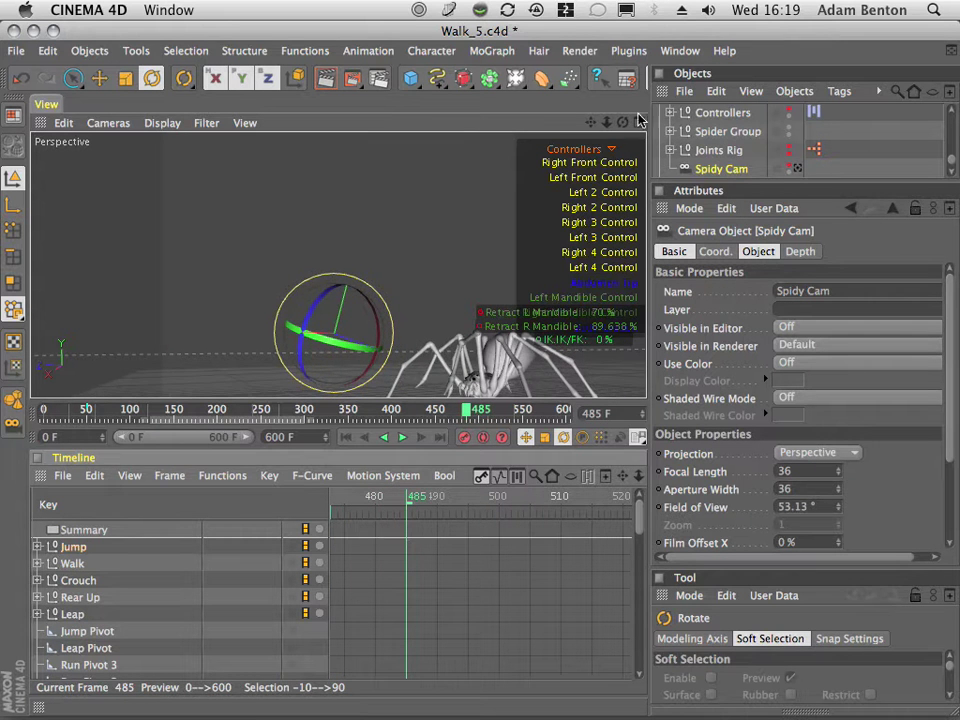
pyautogui.moveTo(623, 122); pyautogui.dragTo(775, 204)
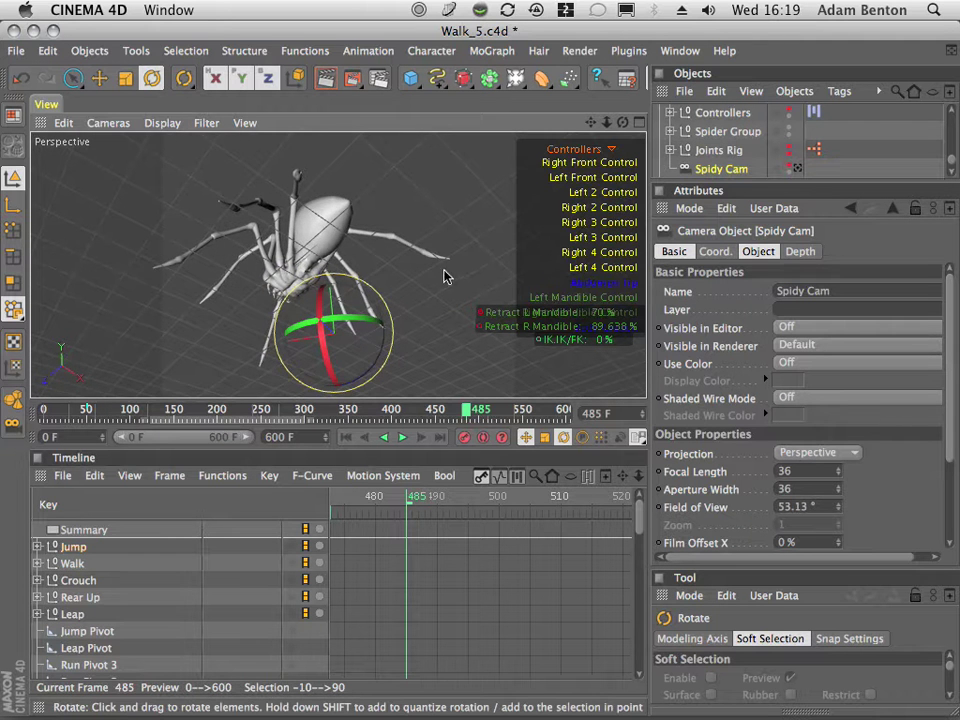
pyautogui.keyDown('alt'); pyautogui.moveTo(446, 275); pyautogui.dragTo(443, 251, button='middle'); pyautogui.keyUp('alt')
pyautogui.keyDown('alt'); pyautogui.moveTo(443, 251); pyautogui.dragTo(860, 190, button='right'); pyautogui.keyUp('alt')
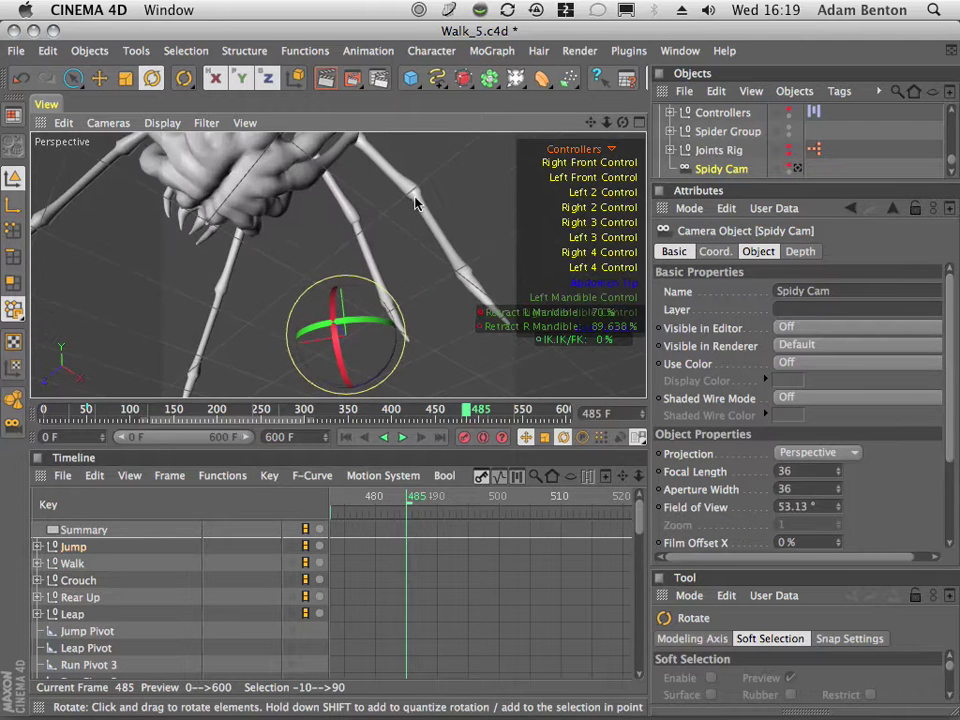
pyautogui.keyDown('alt'); pyautogui.moveTo(415, 198); pyautogui.dragTo(395, 257, button='middle'); pyautogui.keyUp('alt')
pyautogui.keyDown('alt'); pyautogui.moveTo(373, 297); pyautogui.dragTo(550, 248, button='right'); pyautogui.keyUp('alt')
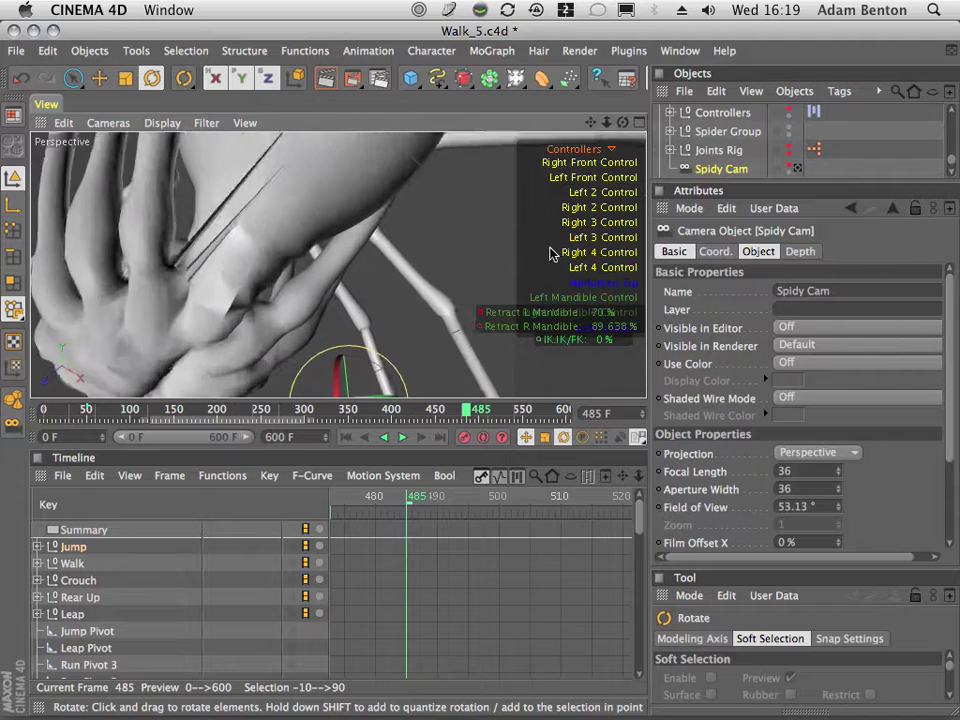
pyautogui.keyDown('alt'); pyautogui.moveTo(550, 253); pyautogui.dragTo(544, 259); pyautogui.keyUp('alt')
pyautogui.moveTo(622, 122); pyautogui.dragTo(441, 188)
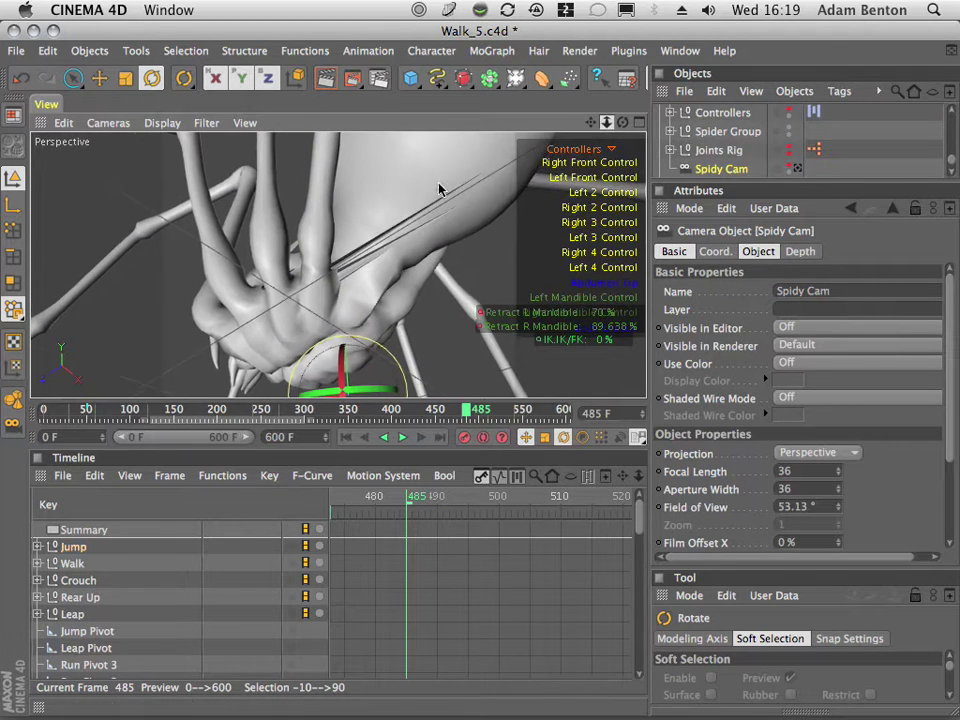
pyautogui.moveTo(627, 121); pyautogui.dragTo(598, 136)
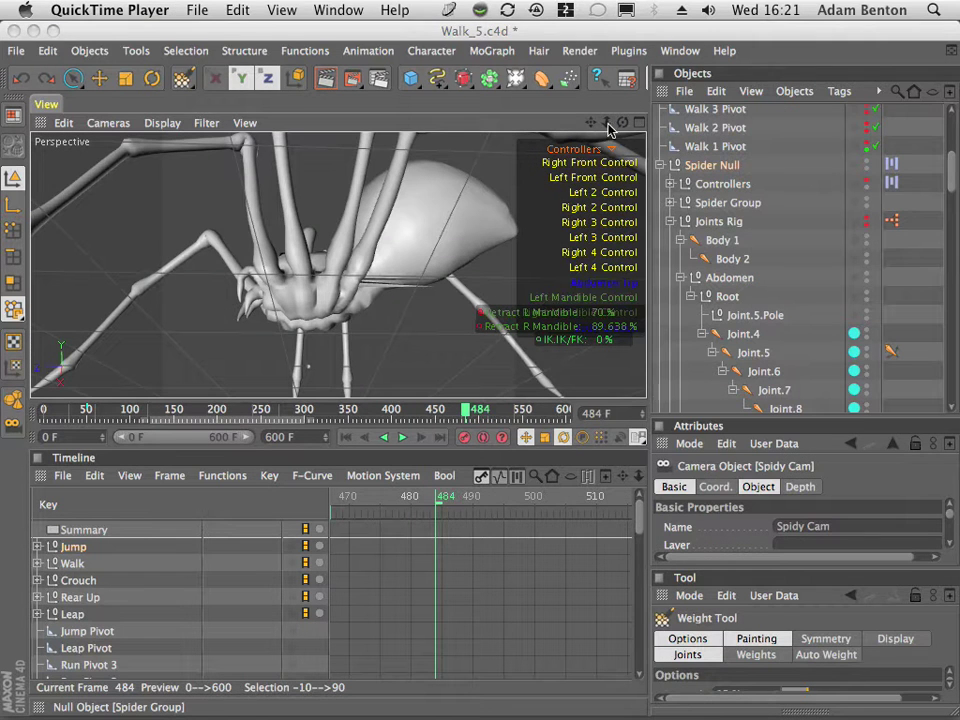
# Step: Activate the Weight Tool and select the Body 1 joint to display its weights on the spider mesh
pyautogui.moveTo(623, 123); pyautogui.dragTo(512, 106)
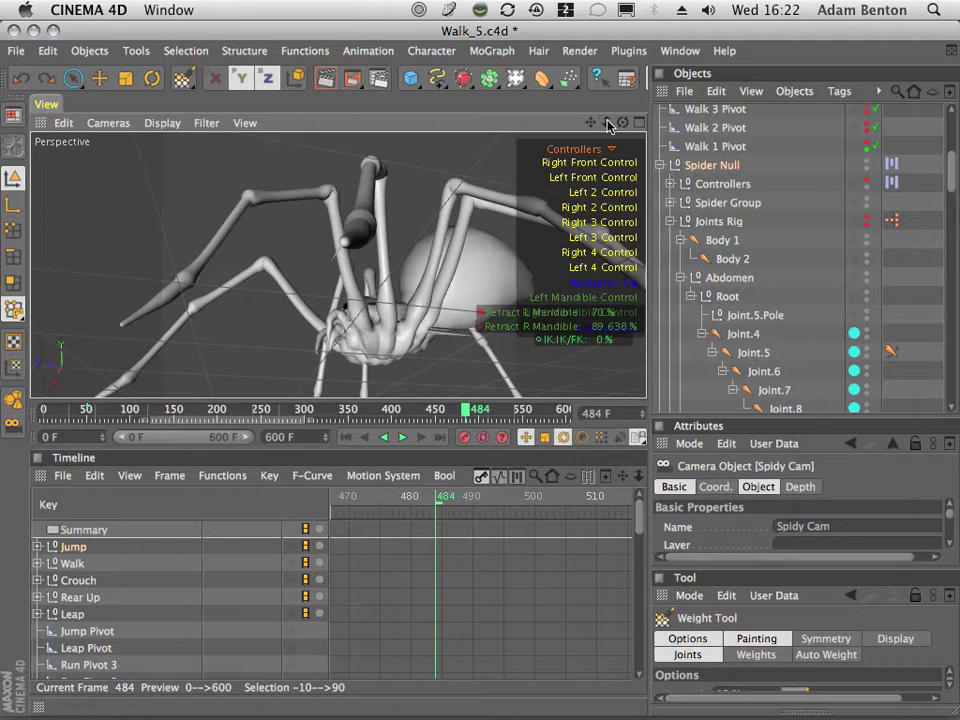
pyautogui.moveTo(609, 125); pyautogui.dragTo(407, 192)
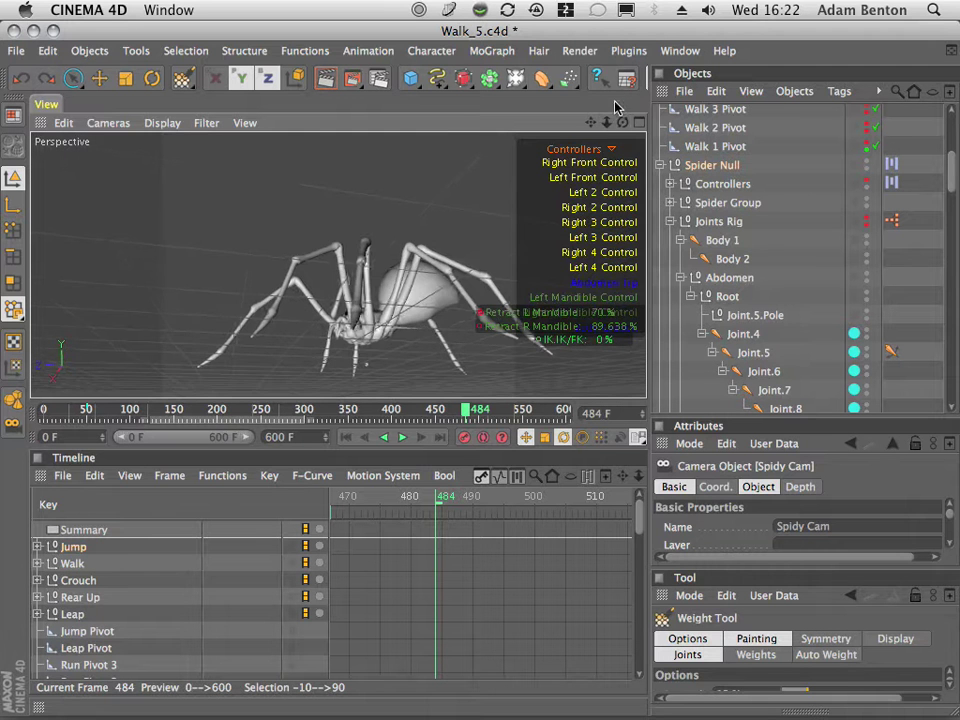
pyautogui.moveTo(607, 122); pyautogui.dragTo(738, 110)
pyautogui.moveTo(590, 126); pyautogui.dragTo(740, 292)
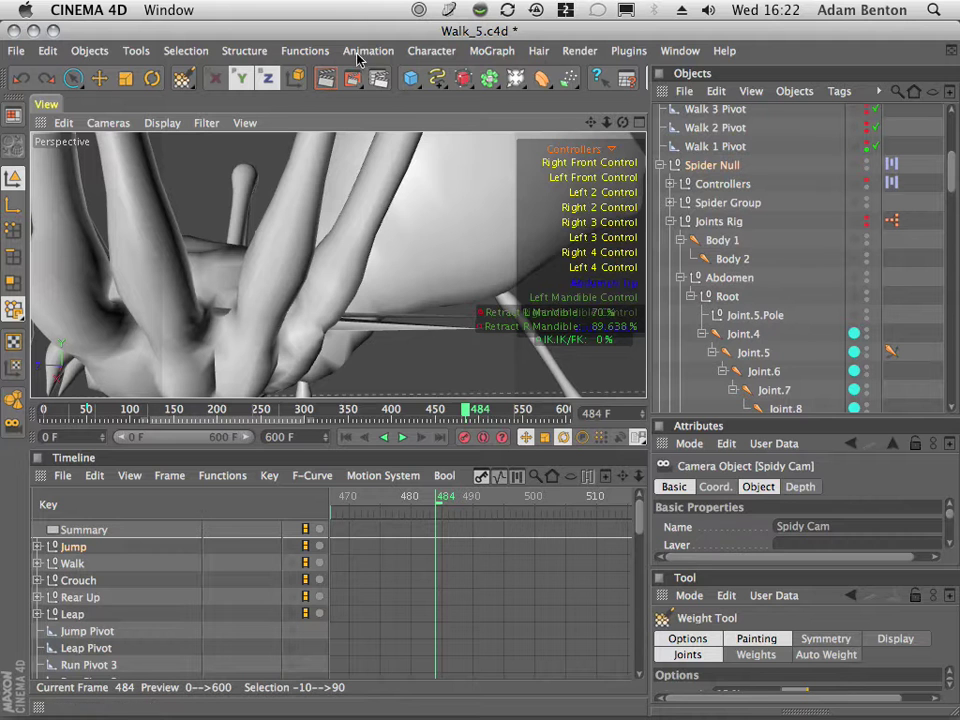
pyautogui.click(304, 50)
pyautogui.moveTo(398, 50)
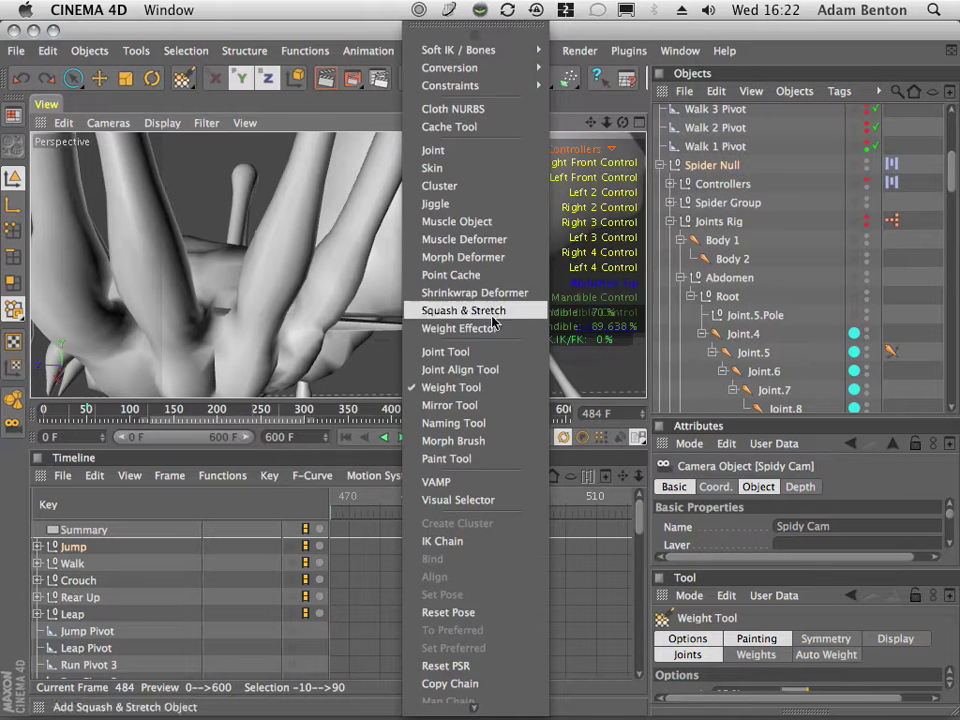
pyautogui.click(460, 343)
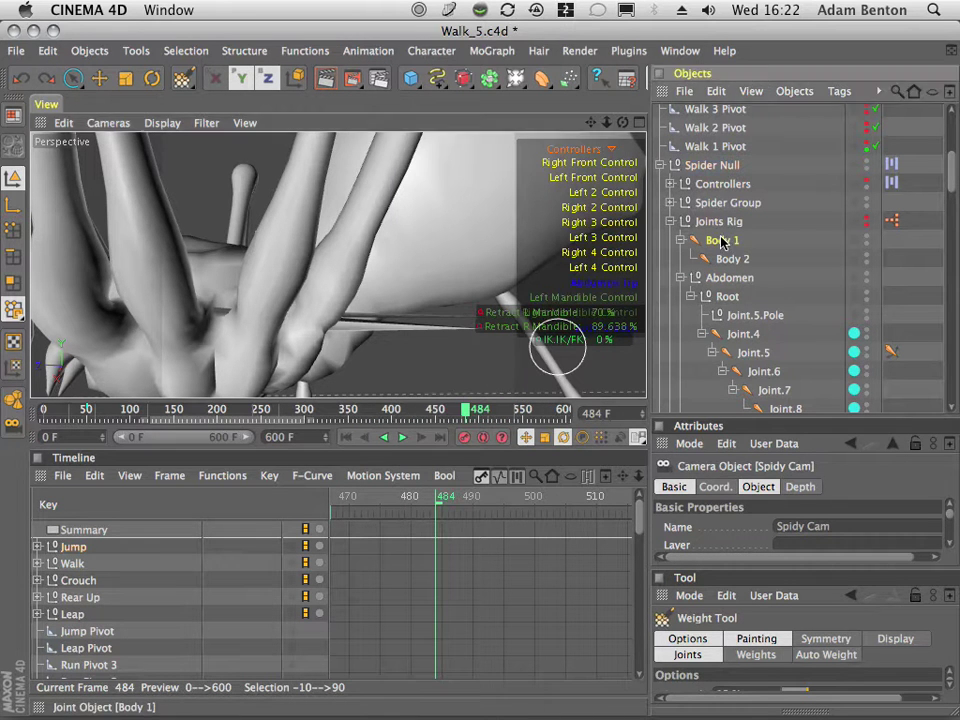
pyautogui.click(716, 240)
# Step: Make more room for the Weight Tool settings and set the strength to 5 % and the brush radius to 11
pyautogui.moveTo(627, 131); pyautogui.dragTo(678, 308)
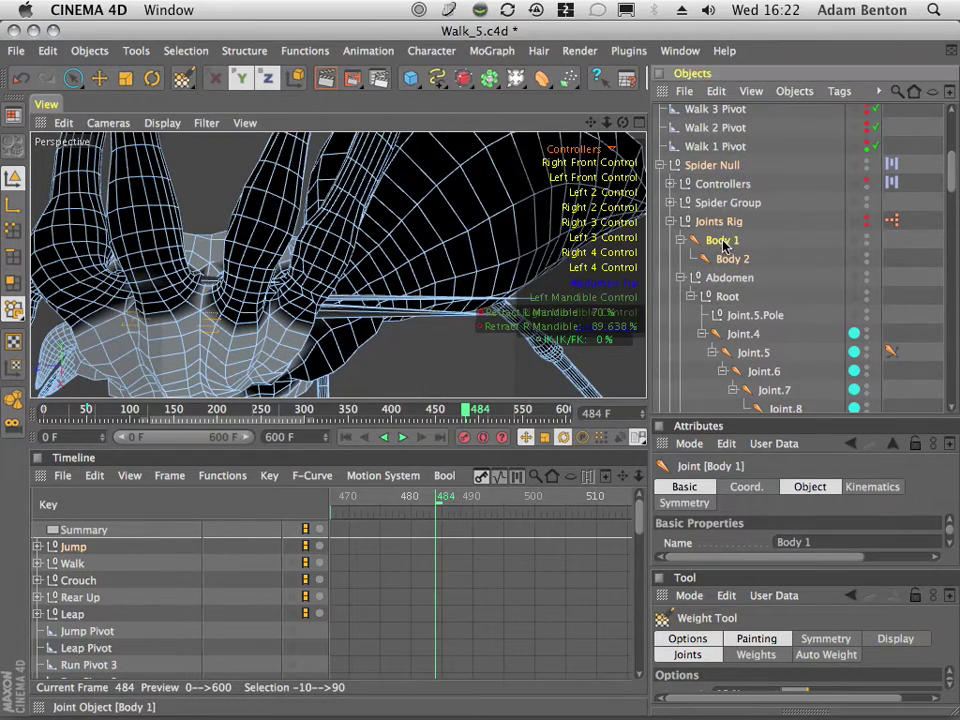
pyautogui.moveTo(590, 119); pyautogui.dragTo(511, 95)
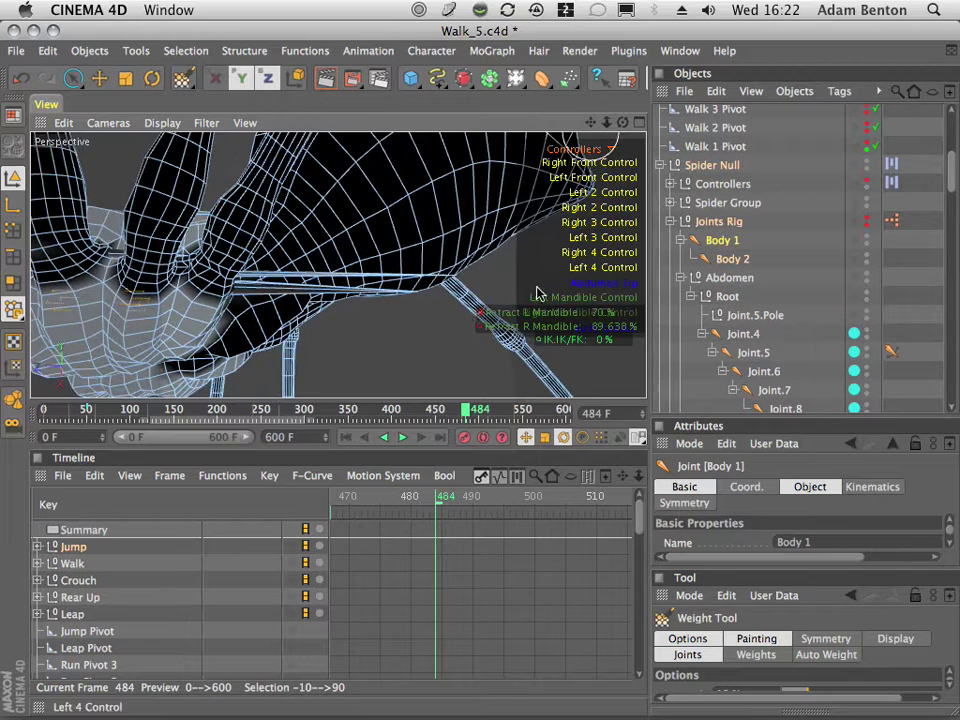
pyautogui.keyDown('alt'); pyautogui.moveTo(437, 312); pyautogui.dragTo(461, 190); pyautogui.keyUp('alt')
pyautogui.keyDown('alt'); pyautogui.moveTo(475, 328); pyautogui.dragTo(471, 302); pyautogui.keyUp('alt')
pyautogui.click(718, 261)
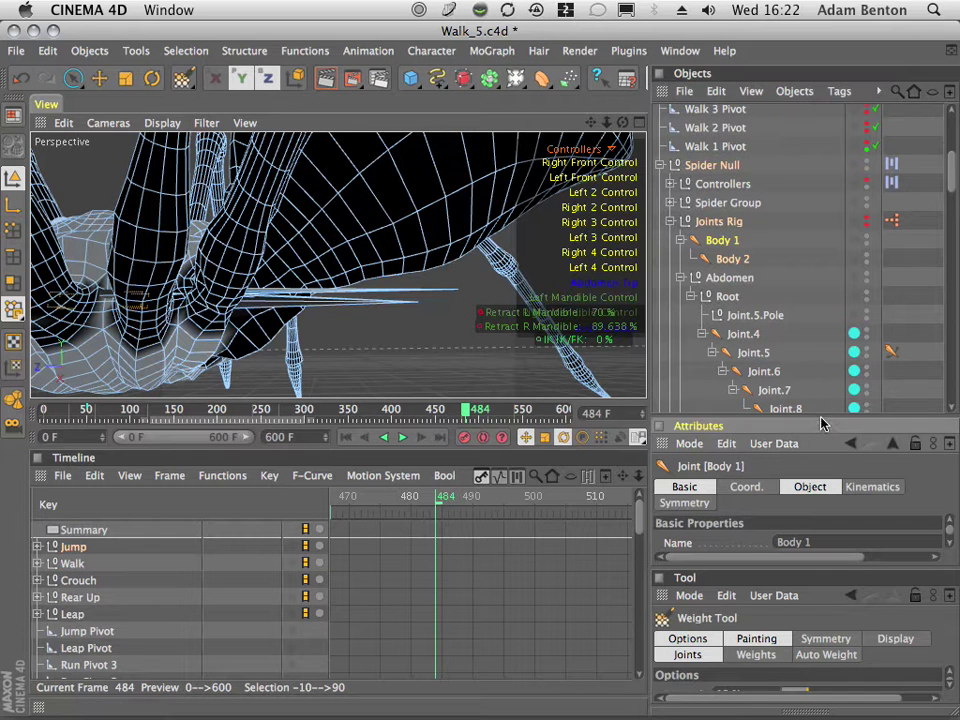
pyautogui.moveTo(815, 417); pyautogui.dragTo(827, 268)
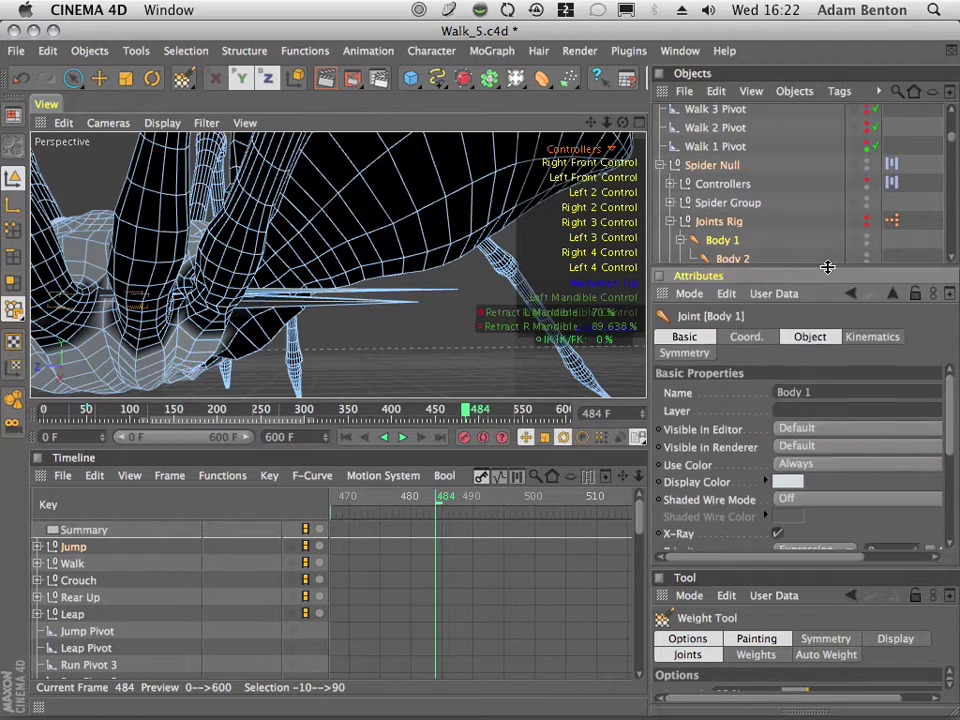
pyautogui.moveTo(777, 567); pyautogui.dragTo(778, 426)
pyautogui.click(791, 553)
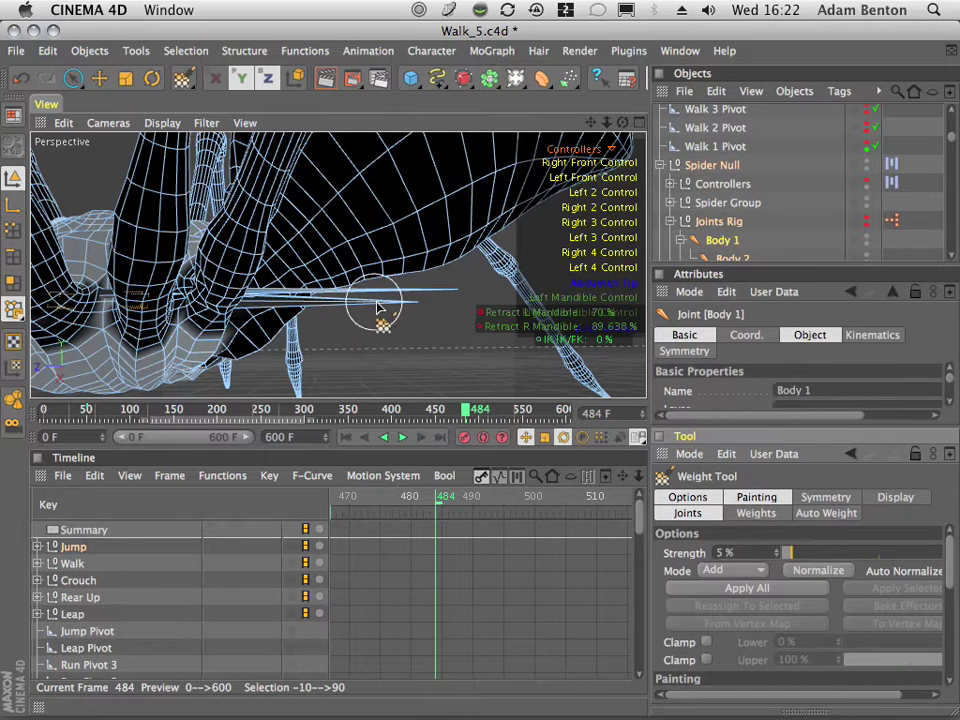
pyautogui.moveTo(833, 557)
pyautogui.mouseDown()
pyautogui.moveTo(940, 553)
pyautogui.moveTo(947, 586)
pyautogui.mouseUp()
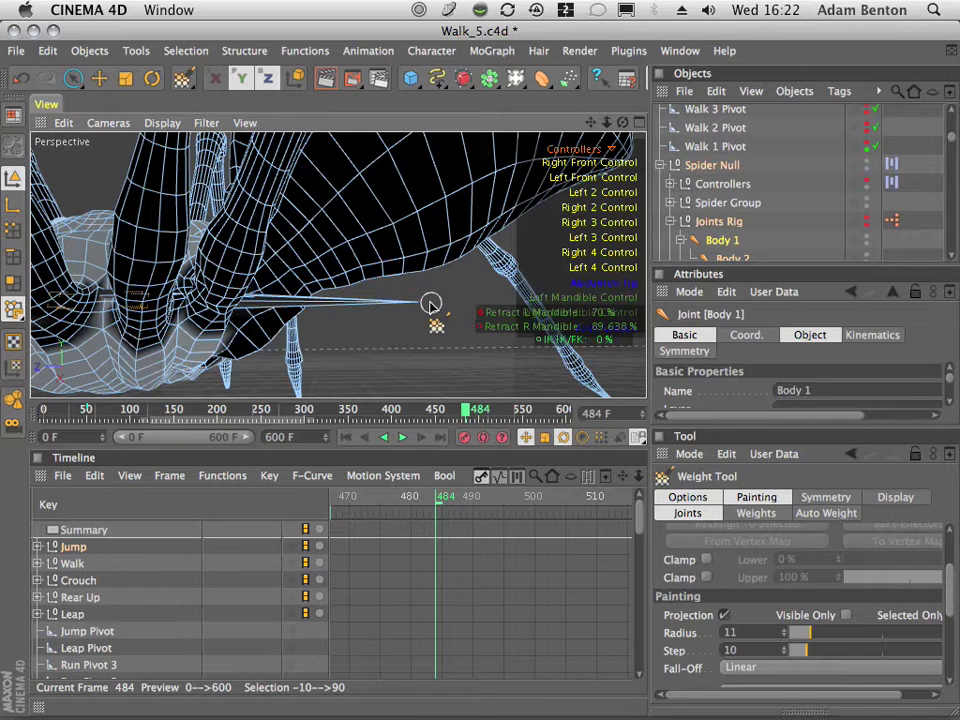
# Step: Paint Body 1 weight onto the stray points below the abdomen and Body 2 weight onto the remaining spike
pyautogui.moveTo(431, 304)
pyautogui.mouseDown()
pyautogui.moveTo(425, 297)
pyautogui.moveTo(421, 308)
pyautogui.mouseUp()
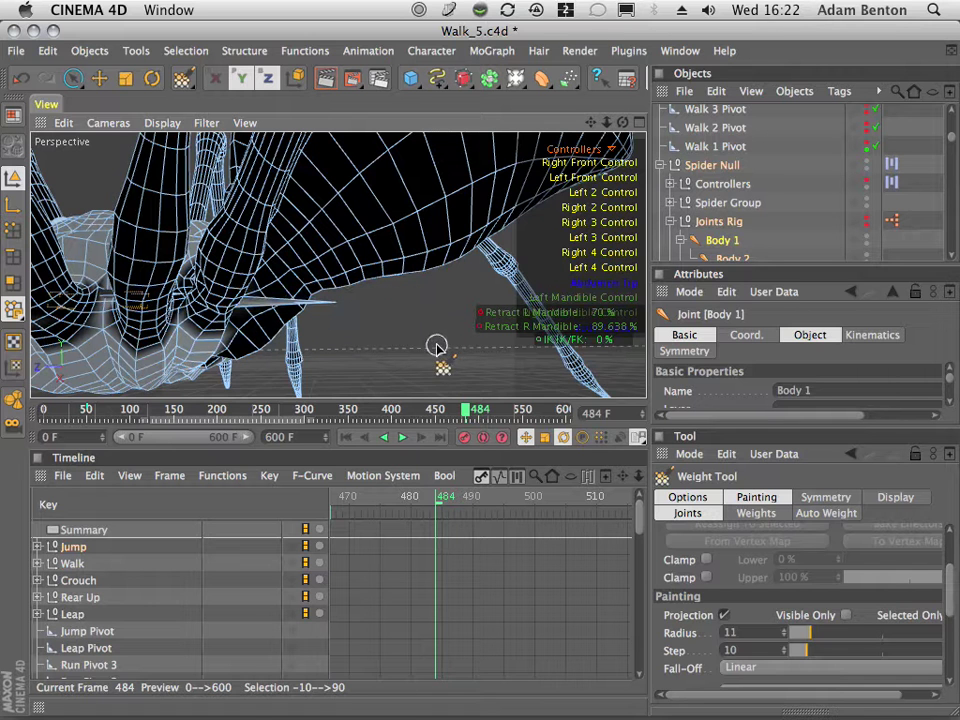
pyautogui.click(728, 259)
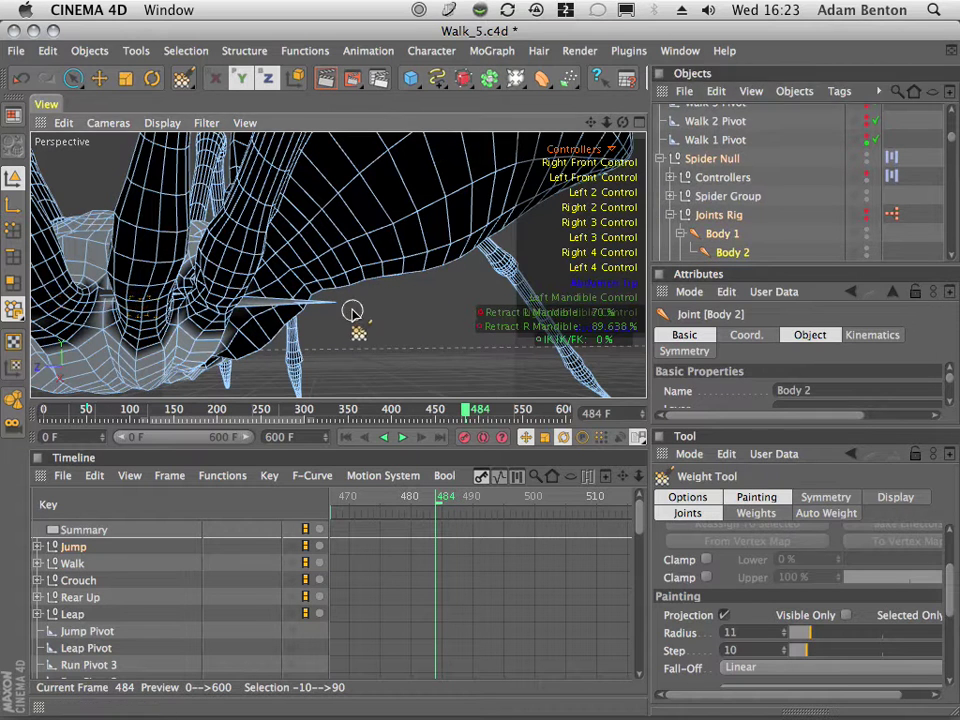
pyautogui.click(340, 311)
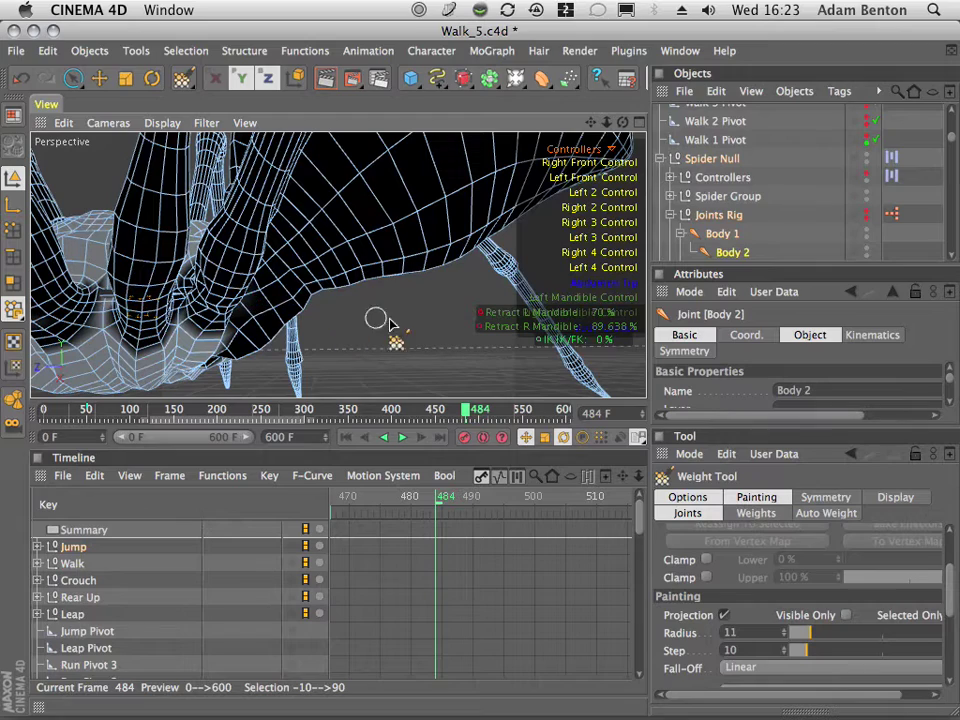
# Step: Select the Body 1 joint and examine its weights close up around the leg bases and head
pyautogui.click(722, 233)
pyautogui.moveTo(623, 122); pyautogui.dragTo(674, 113)
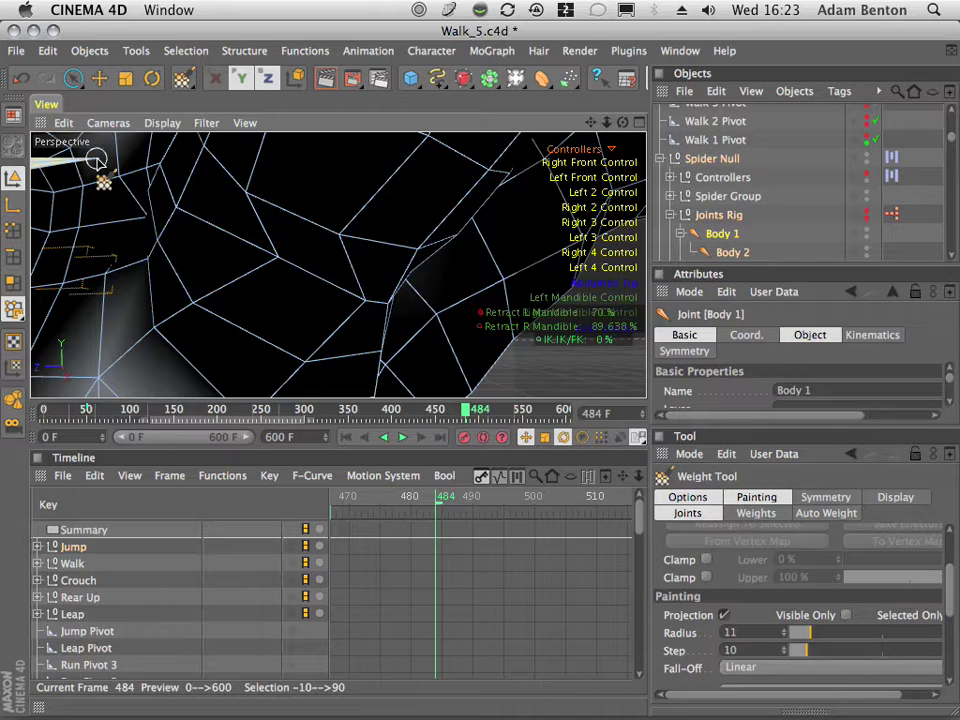
pyautogui.moveTo(622, 122); pyautogui.dragTo(97, 198)
pyautogui.moveTo(152, 252); pyautogui.dragTo(78, 217)
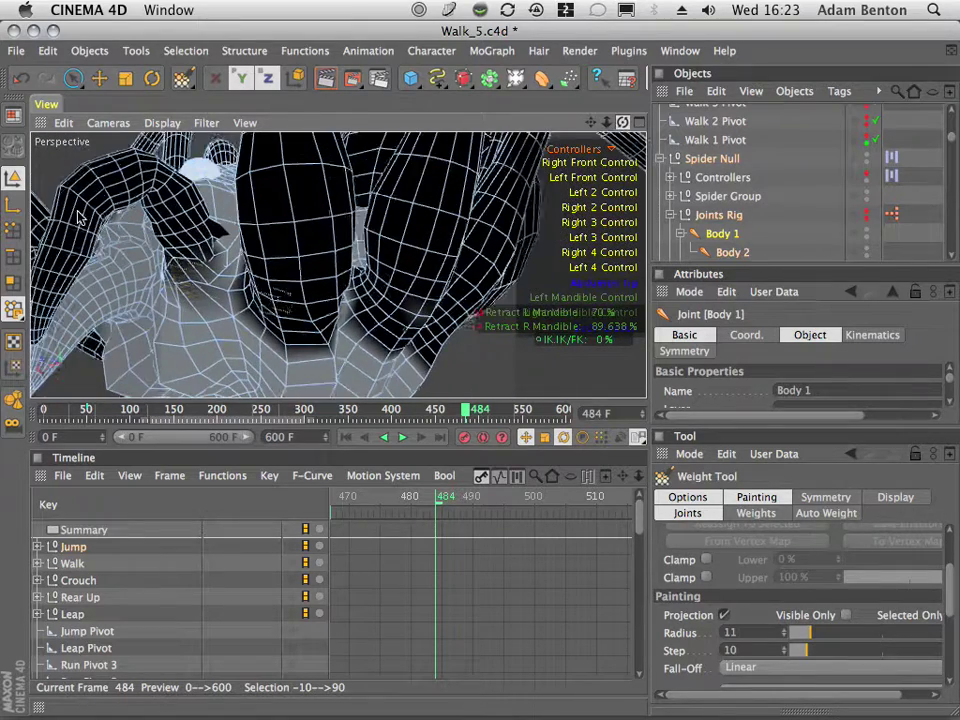
# Step: Set the IK/FK slider to 43 % while the front leg and head are in close view
pyautogui.moveTo(593, 124); pyautogui.dragTo(258, 163)
pyautogui.moveTo(610, 130)
pyautogui.mouseDown()
pyautogui.moveTo(285, 150)
pyautogui.moveTo(461, 150)
pyautogui.moveTo(902, 51)
pyautogui.moveTo(662, 103)
pyautogui.moveTo(204, 148)
pyautogui.moveTo(592, 122)
pyautogui.moveTo(950, 46)
pyautogui.moveTo(930, 58)
pyautogui.moveTo(944, 52)
pyautogui.moveTo(900, 50)
pyautogui.moveTo(935, 30)
pyautogui.moveTo(930, 8)
pyautogui.moveTo(920, 10)
pyautogui.moveTo(609, 131)
pyautogui.mouseUp()
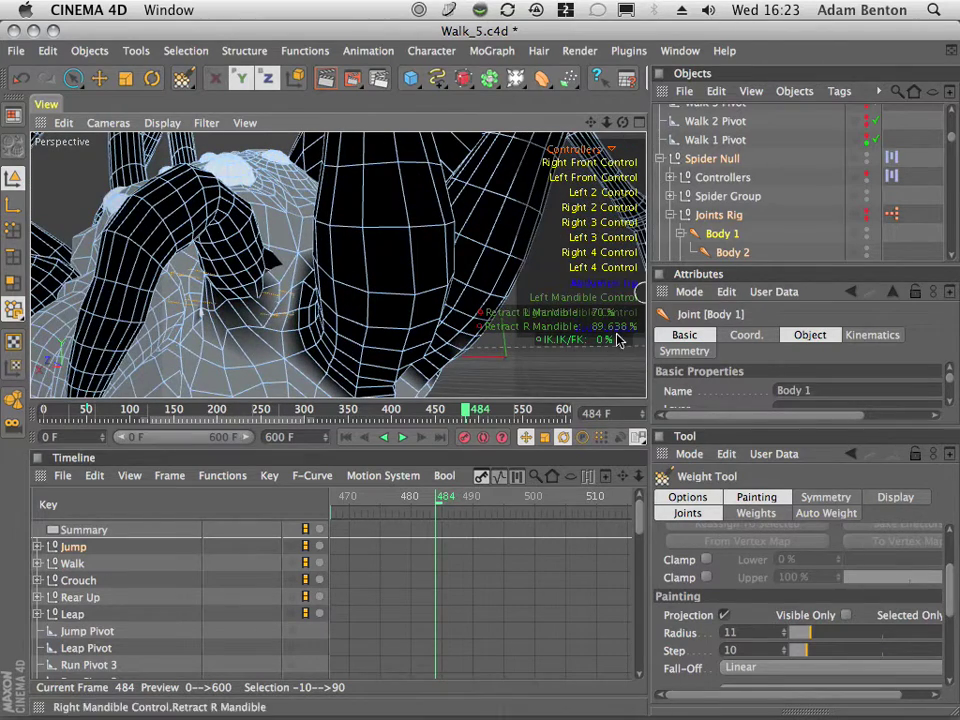
pyautogui.moveTo(612, 343); pyautogui.dragTo(652, 358)
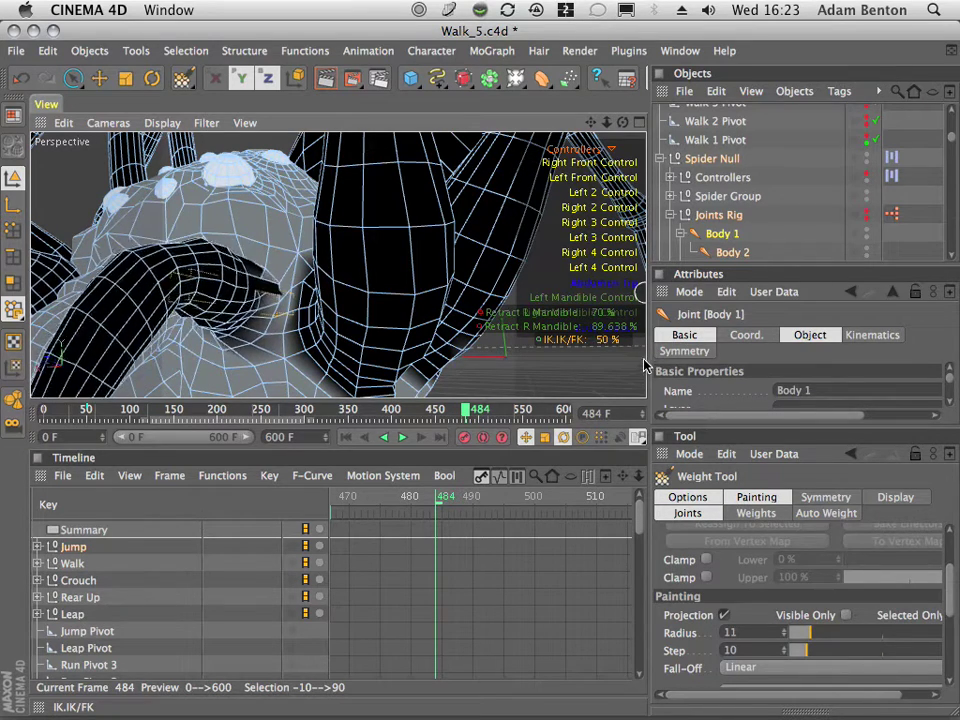
pyautogui.moveTo(638, 374); pyautogui.dragTo(635, 377)
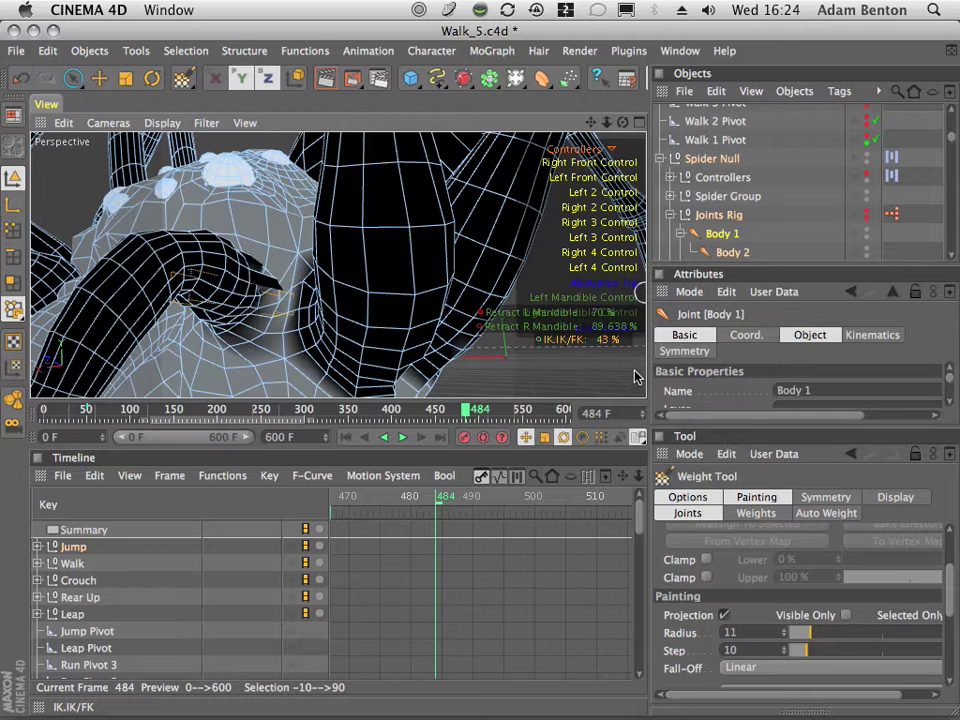
# Step: Compare the weights of the Body 1 and Body 2 joints in turn around the front leg's base
pyautogui.click(733, 253)
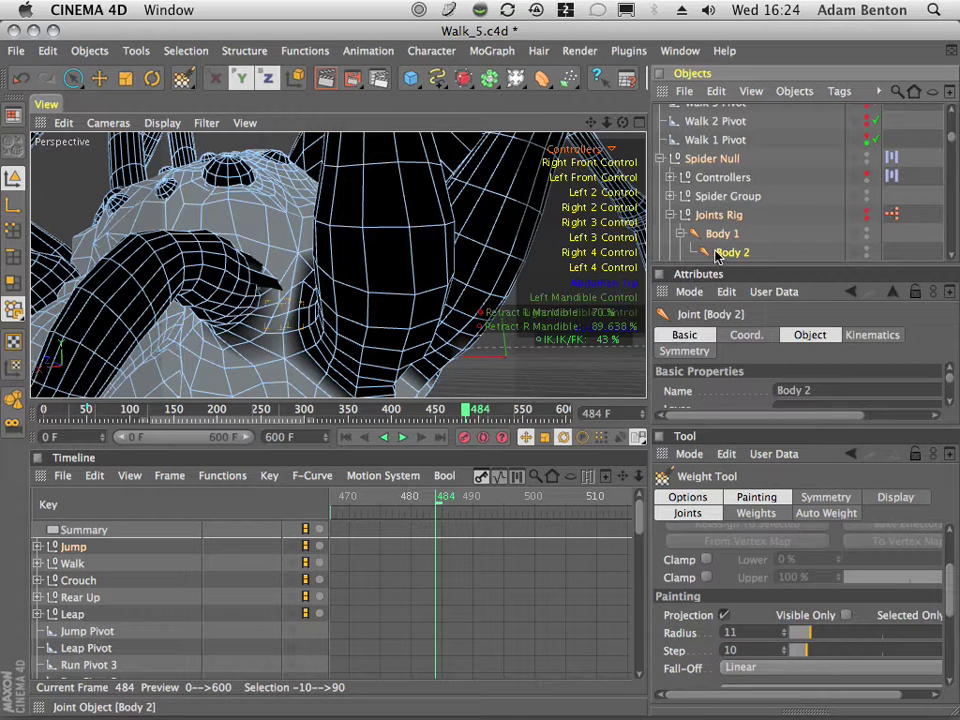
pyautogui.click(716, 236)
pyautogui.click(730, 253)
pyautogui.click(724, 236)
pyautogui.click(728, 253)
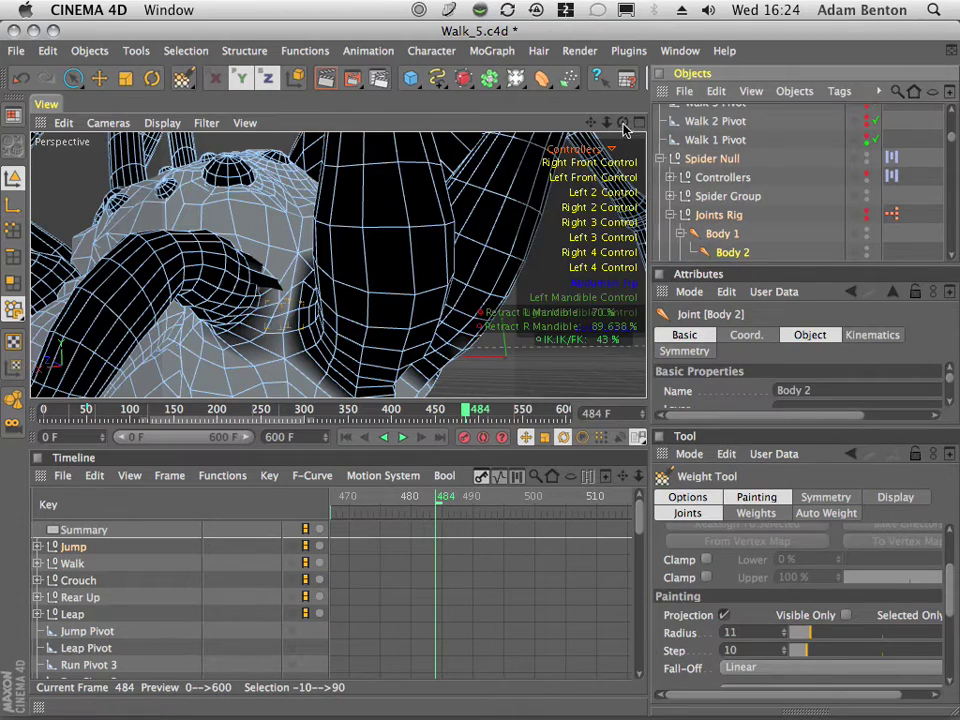
pyautogui.moveTo(623, 124); pyautogui.dragTo(748, 207)
pyautogui.click(727, 236)
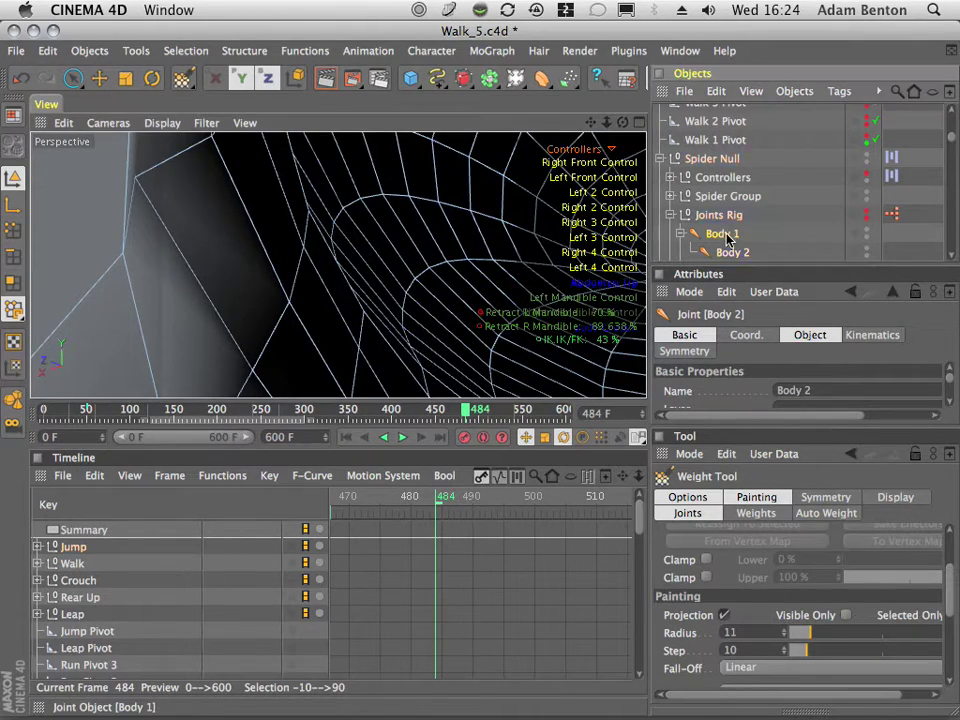
# Step: Try painting Body 1 weight on the head beside the eyes, and undo the stroke
pyautogui.moveTo(623, 122); pyautogui.dragTo(958, 126)
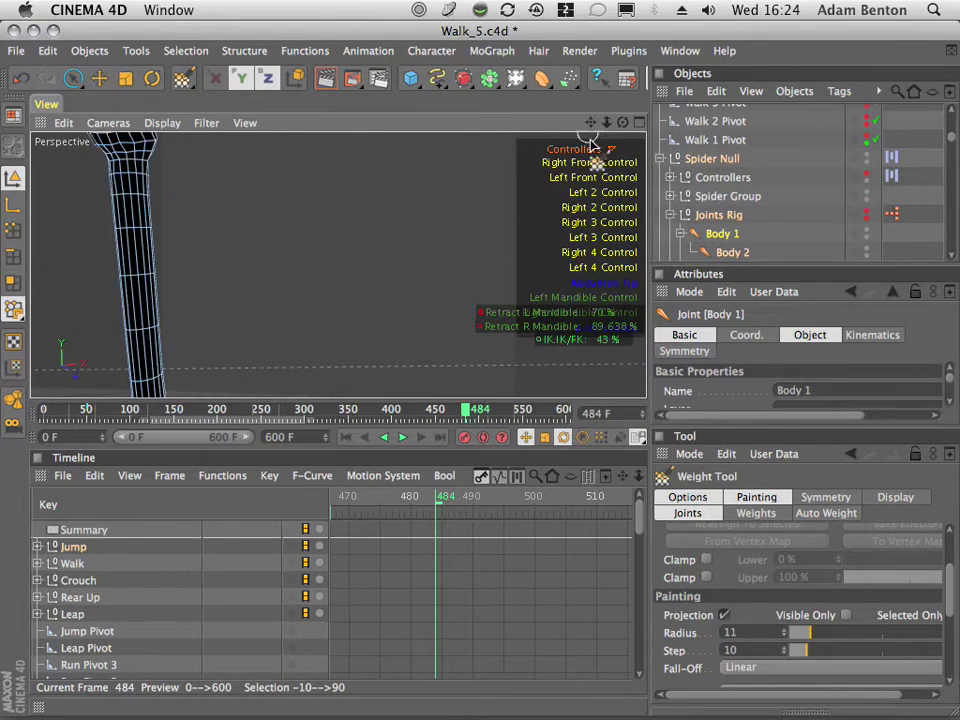
pyautogui.moveTo(602, 128); pyautogui.dragTo(452, 148)
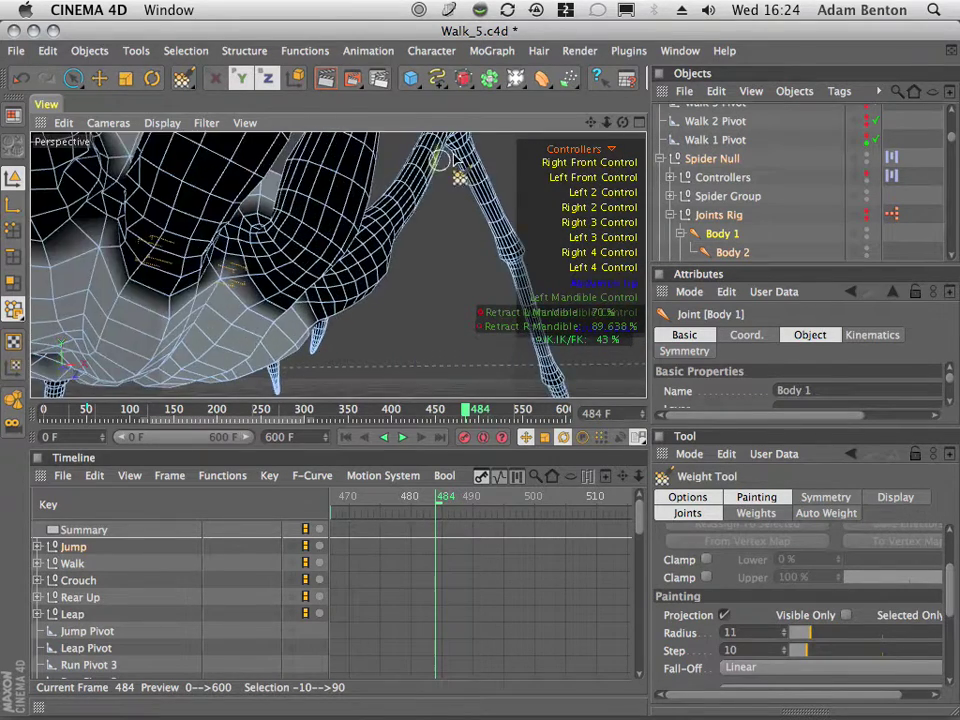
pyautogui.moveTo(622, 123); pyautogui.dragTo(670, 121)
pyautogui.moveTo(593, 128); pyautogui.dragTo(667, 186)
pyautogui.moveTo(451, 262)
pyautogui.mouseDown()
pyautogui.moveTo(435, 237)
pyautogui.moveTo(343, 251)
pyautogui.moveTo(426, 343)
pyautogui.moveTo(580, 314)
pyautogui.mouseUp()
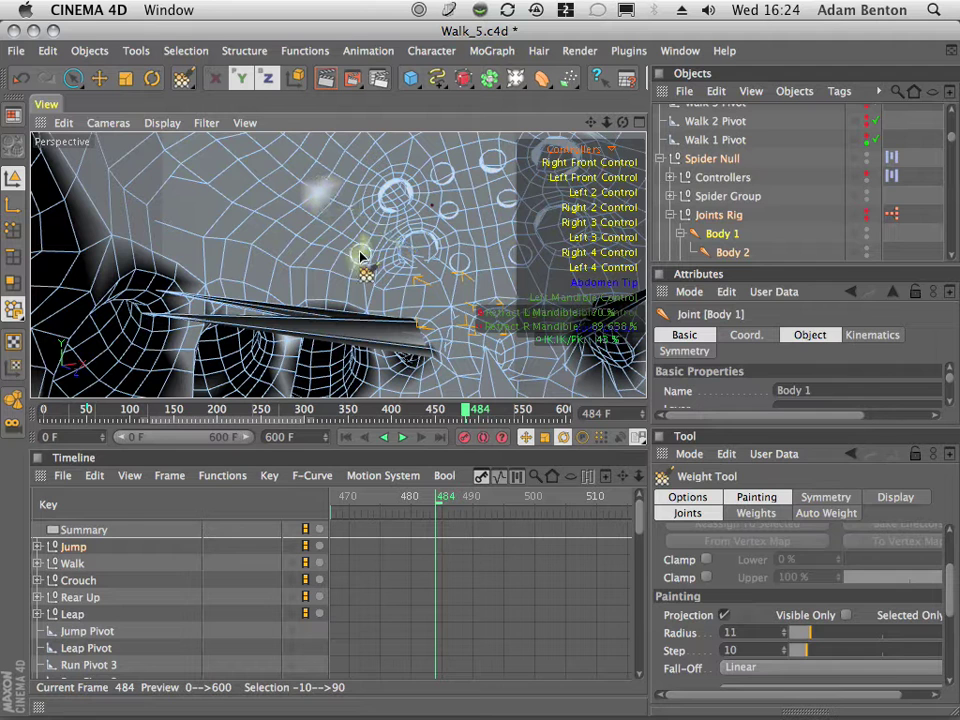
pyautogui.click(22, 79)
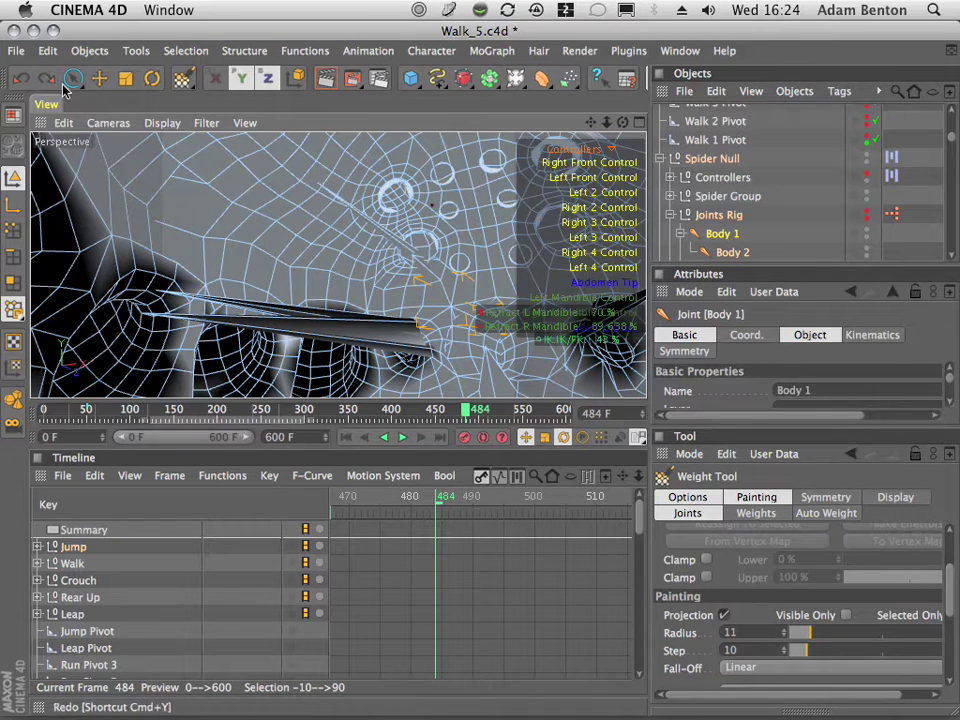
# Step: Select the Body 1 and Body 2 joints together and set the Weight Tool's painting radius to 5
pyautogui.moveTo(391, 326)
pyautogui.keyDown('alt'); pyautogui.mouseDown()
pyautogui.moveTo(429, 207)
pyautogui.moveTo(519, 149)
pyautogui.moveTo(427, 224)
pyautogui.moveTo(399, 193)
pyautogui.moveTo(459, 107)
pyautogui.moveTo(422, 154)
pyautogui.moveTo(475, 147)
pyautogui.mouseUp(); pyautogui.keyUp('alt')
pyautogui.click(729, 253)
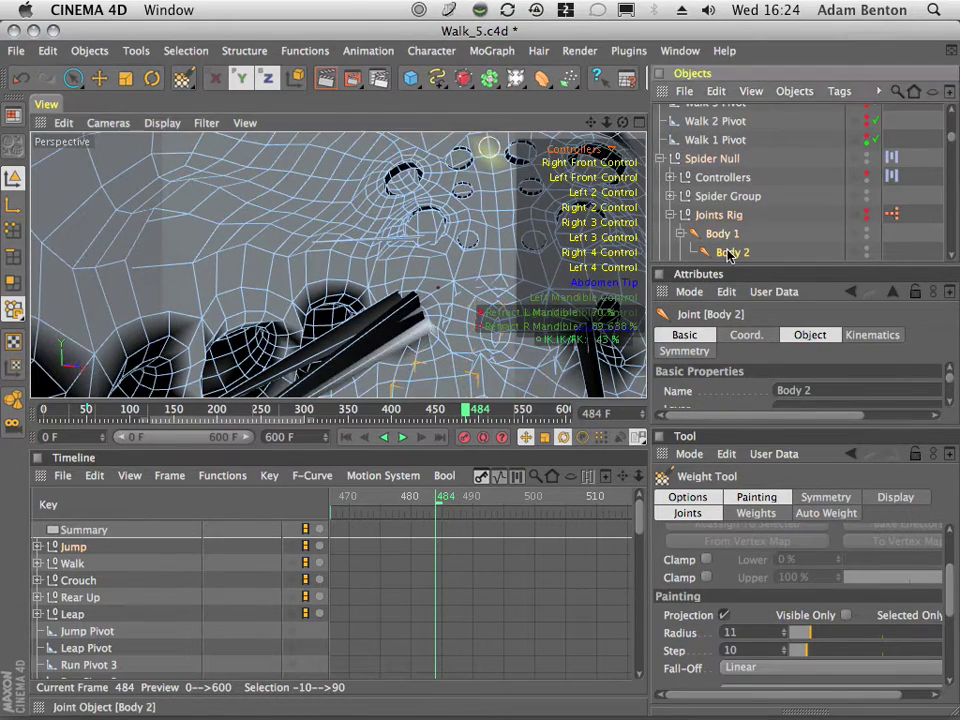
pyautogui.click(728, 236)
pyautogui.keyDown('shift'); pyautogui.click(729, 254); pyautogui.keyUp('shift')
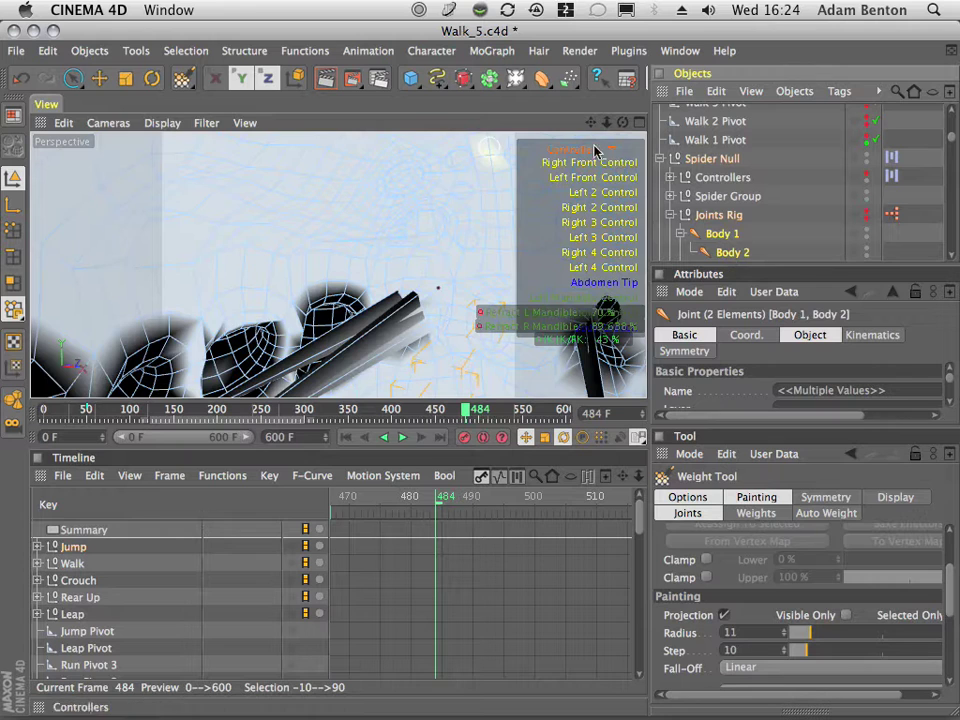
pyautogui.moveTo(624, 126); pyautogui.dragTo(563, 12)
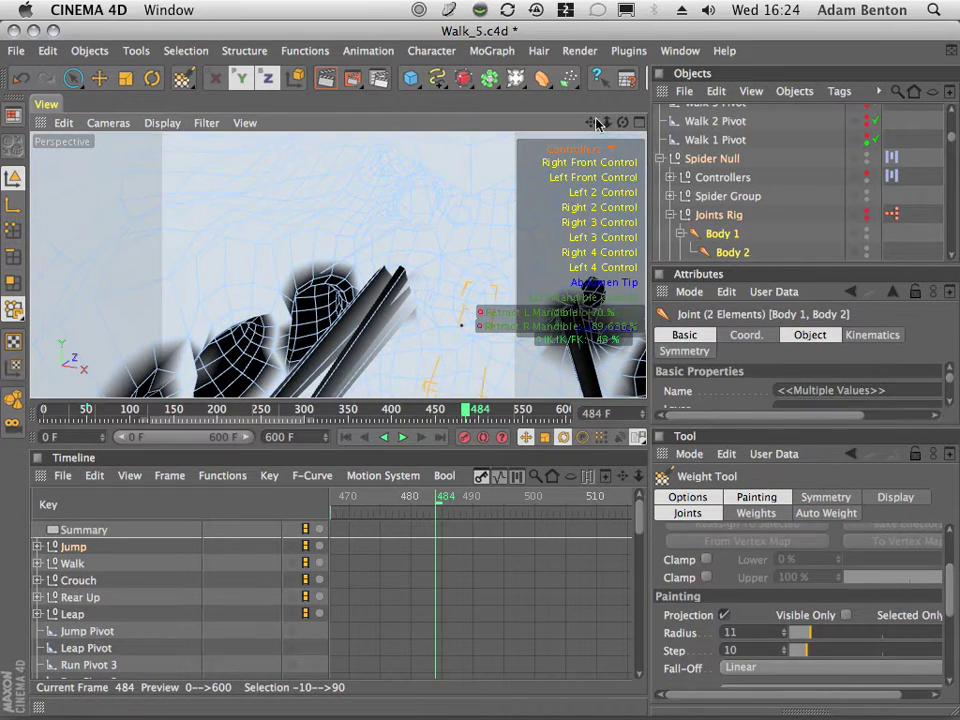
pyautogui.moveTo(606, 121)
pyautogui.mouseDown()
pyautogui.moveTo(661, 113)
pyautogui.moveTo(610, 125)
pyautogui.mouseUp()
pyautogui.doubleClick(754, 632)
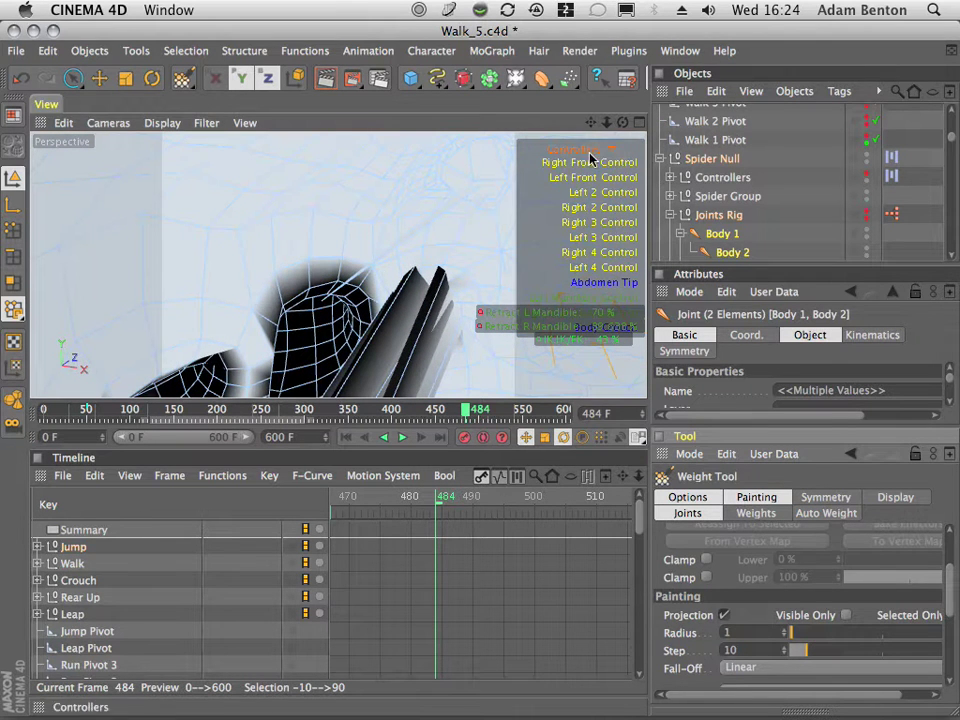
pyautogui.moveTo(606, 122); pyautogui.dragTo(620, 128)
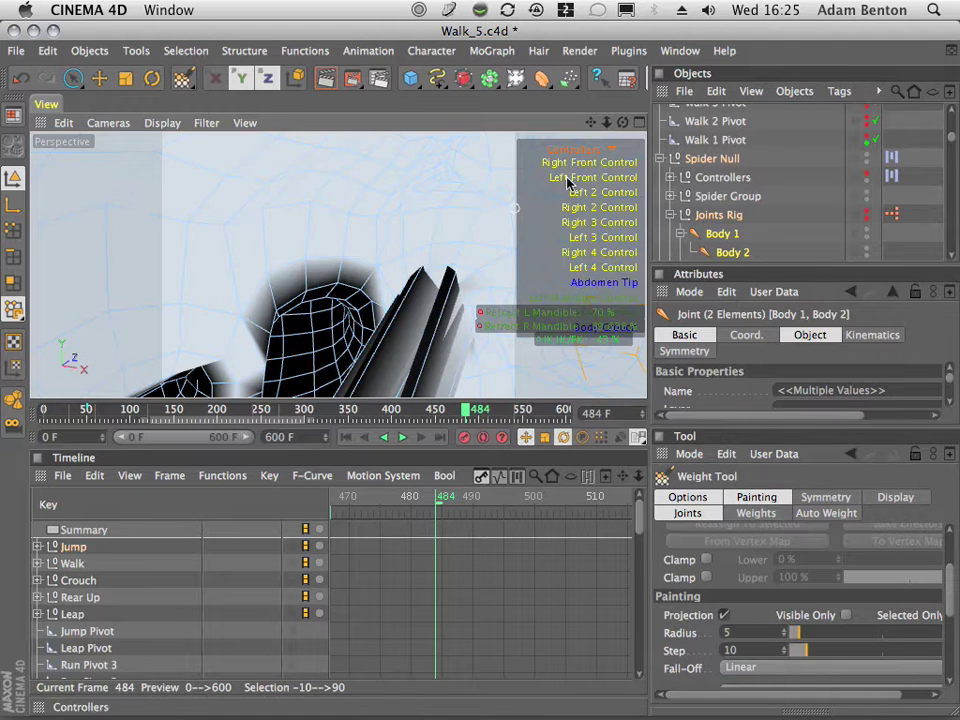
# Step: Paint Body 1 and Body 2 weight onto the stray points of the spikes crossing the leg bases
pyautogui.moveTo(591, 123); pyautogui.dragTo(556, 125)
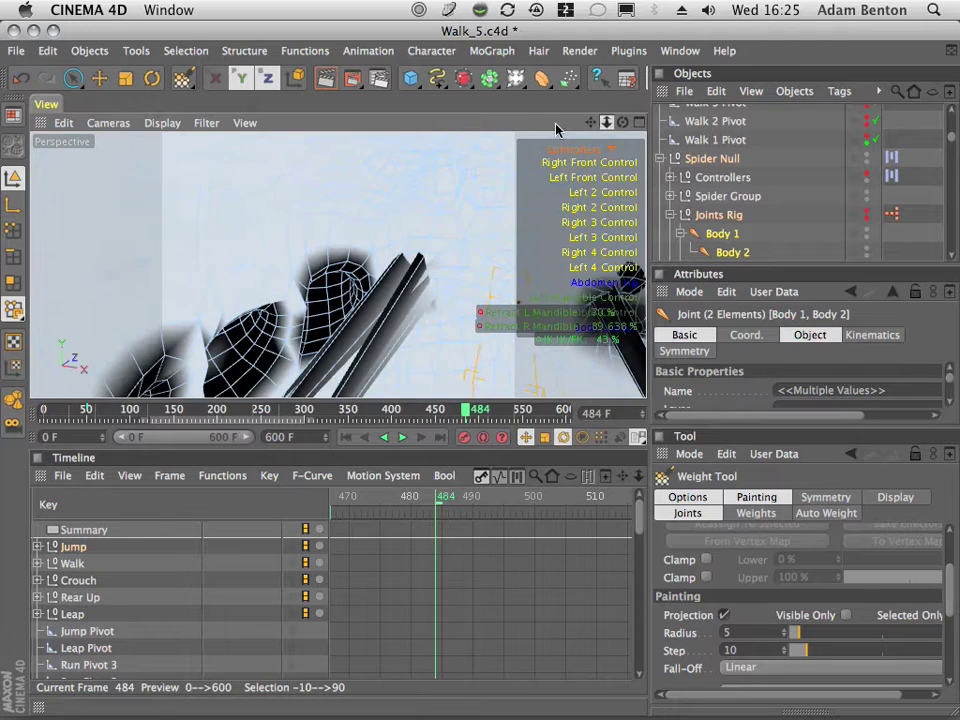
pyautogui.keyDown('alt'); pyautogui.moveTo(376, 309); pyautogui.dragTo(433, 193); pyautogui.keyUp('alt')
pyautogui.moveTo(608, 122)
pyautogui.mouseDown()
pyautogui.moveTo(643, 122)
pyautogui.moveTo(592, 128)
pyautogui.moveTo(604, 122)
pyautogui.mouseUp()
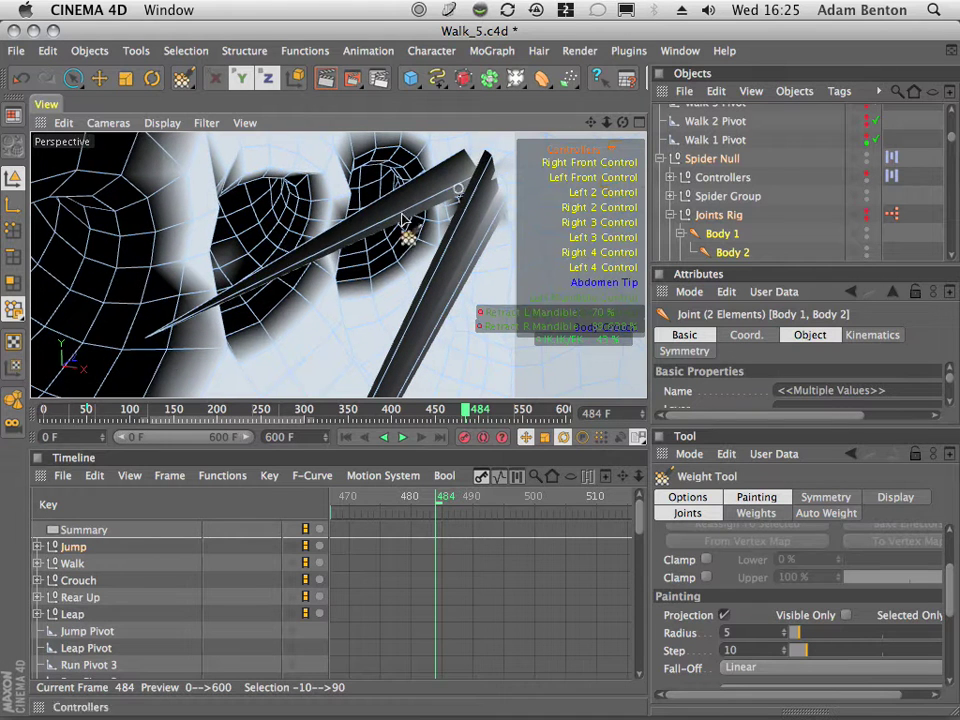
pyautogui.moveTo(152, 337); pyautogui.dragTo(145, 340)
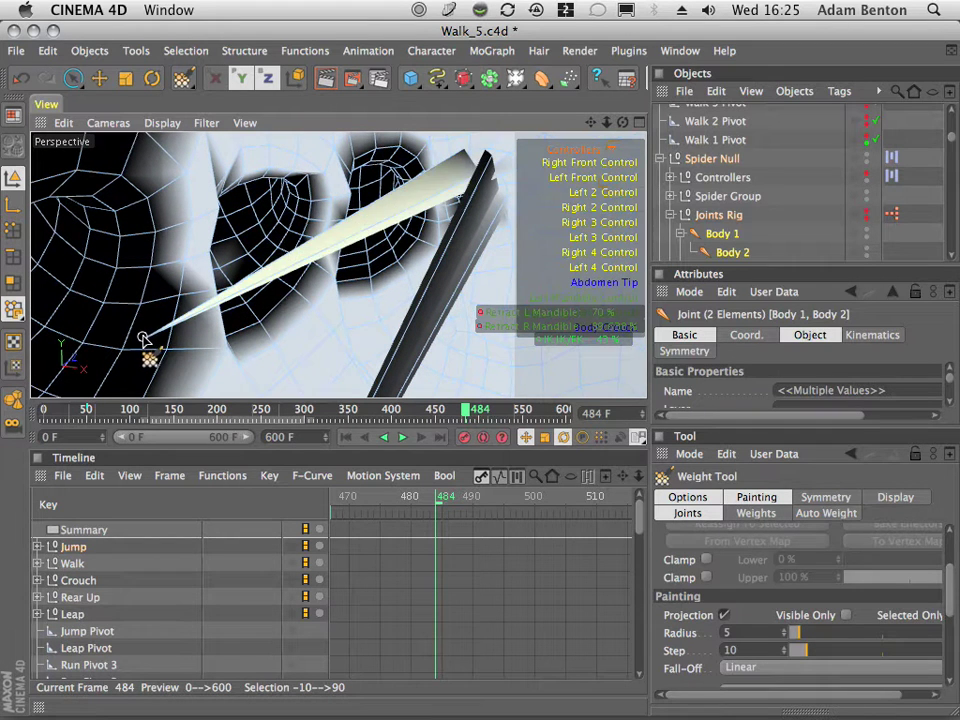
pyautogui.click(149, 335)
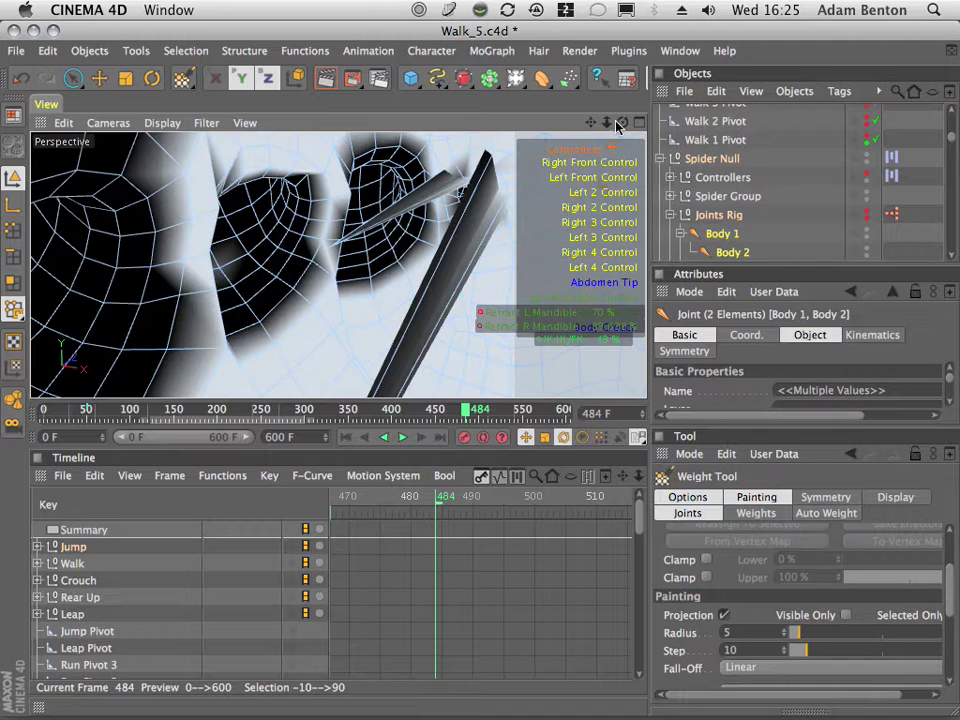
pyautogui.moveTo(595, 124); pyautogui.dragTo(595, 77)
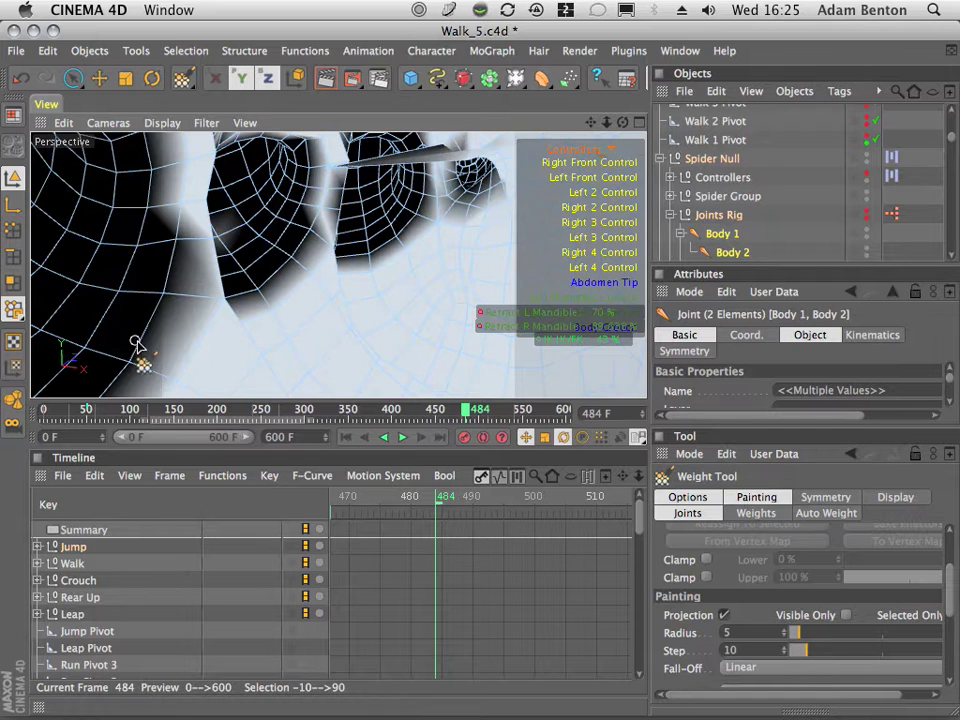
pyautogui.moveTo(603, 120); pyautogui.dragTo(554, 88)
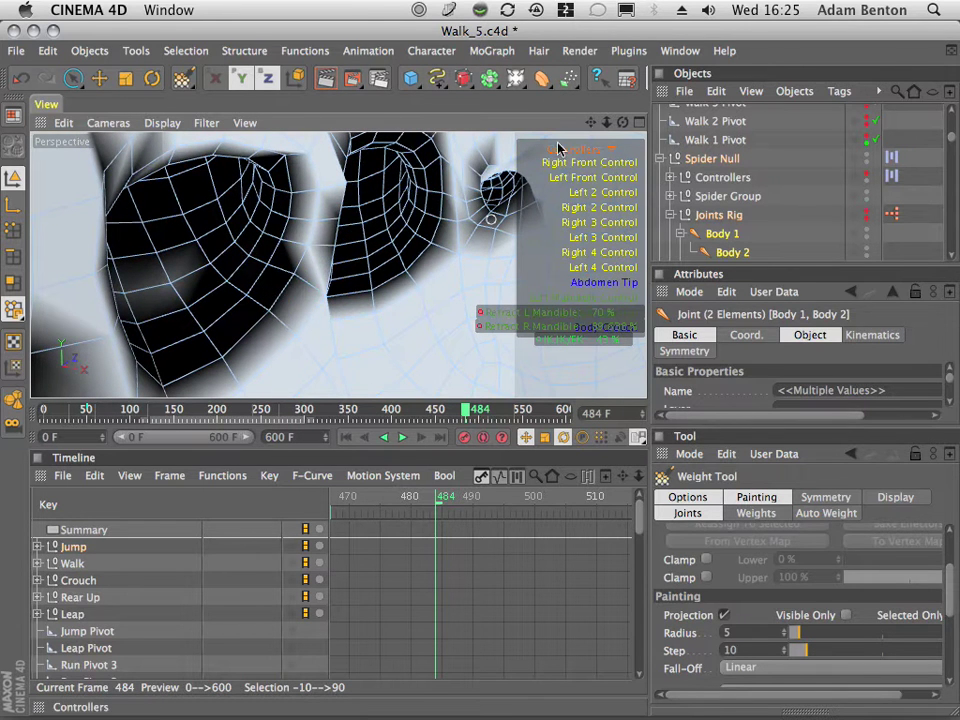
# Step: Paint Body 1 and Body 2 weight onto the spike across the leg bases on the body's opposite side
pyautogui.moveTo(608, 124); pyautogui.dragTo(505, 190)
pyautogui.moveTo(630, 122); pyautogui.dragTo(490, 133)
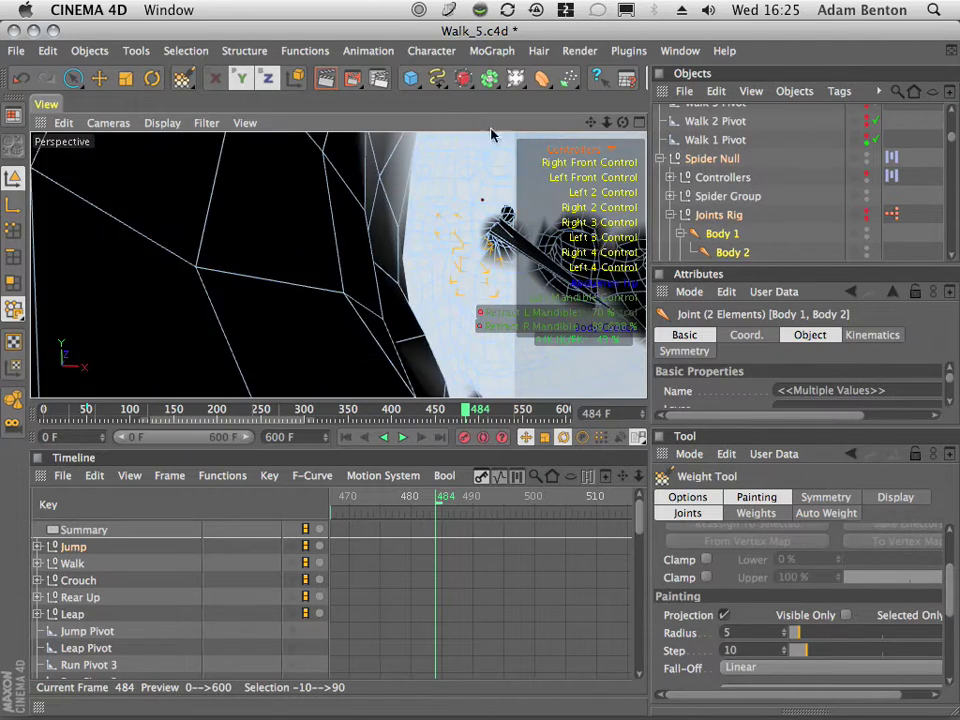
pyautogui.moveTo(592, 122); pyautogui.dragTo(519, 133)
pyautogui.moveTo(613, 127); pyautogui.dragTo(529, 220)
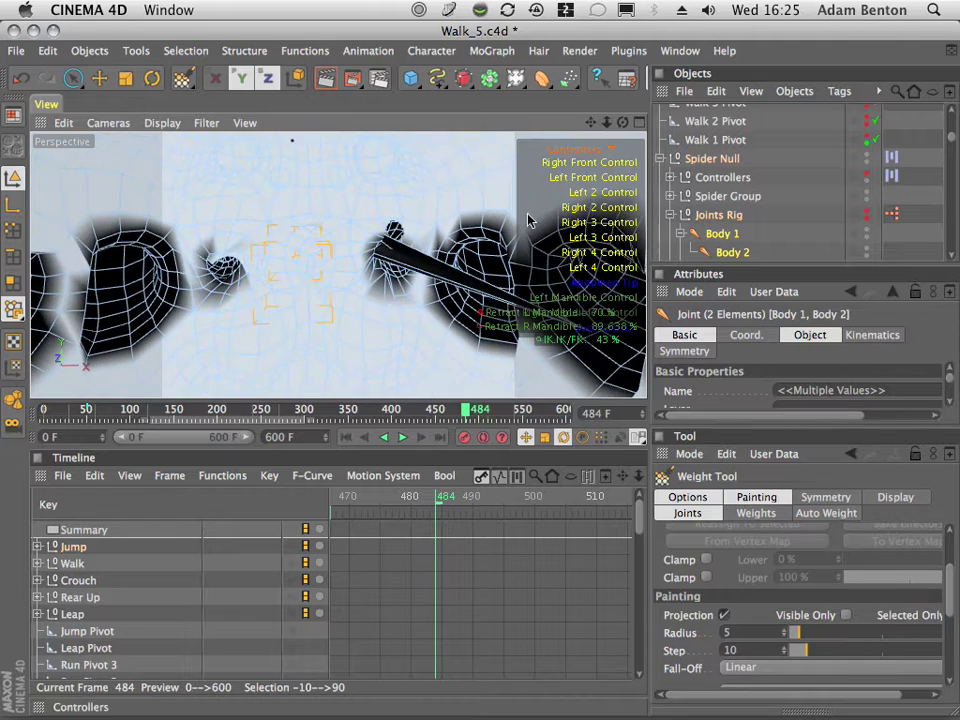
pyautogui.moveTo(590, 122); pyautogui.dragTo(503, 105)
pyautogui.moveTo(606, 122); pyautogui.dragTo(592, 101)
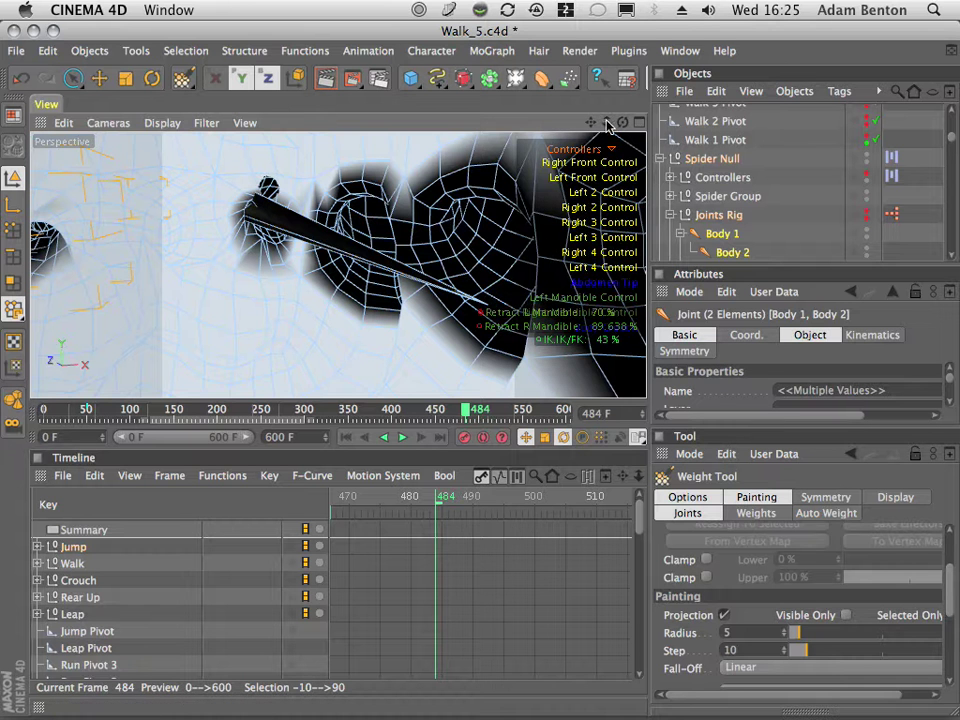
pyautogui.moveTo(607, 124)
pyautogui.mouseDown()
pyautogui.moveTo(572, 123)
pyautogui.moveTo(614, 122)
pyautogui.moveTo(605, 121)
pyautogui.mouseUp()
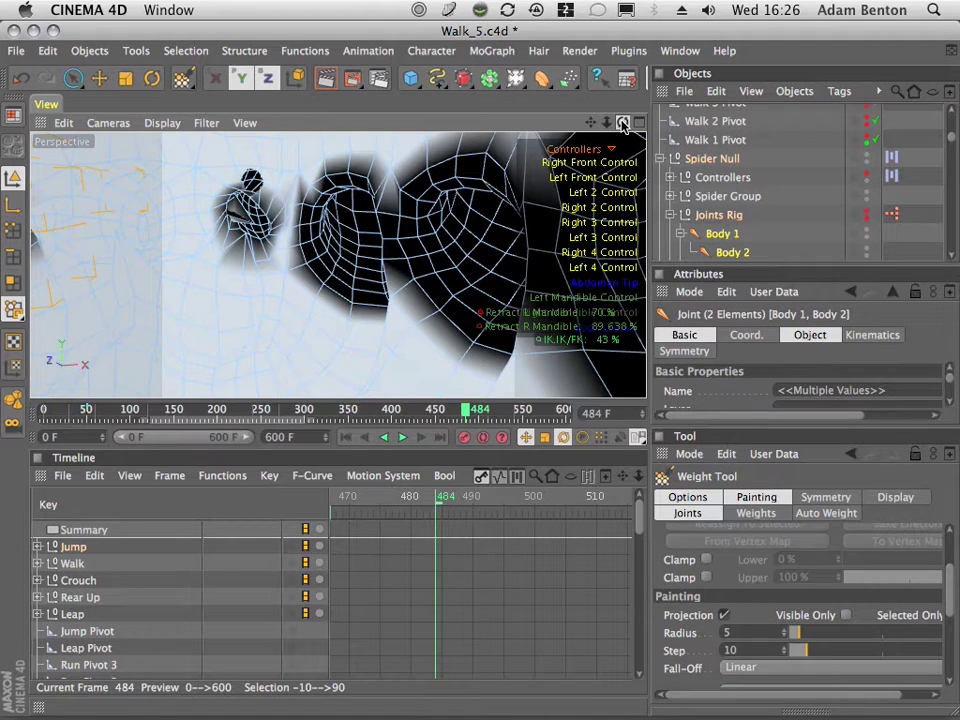
pyautogui.moveTo(622, 124); pyautogui.dragTo(563, 80)
pyautogui.moveTo(608, 124); pyautogui.dragTo(764, 297)
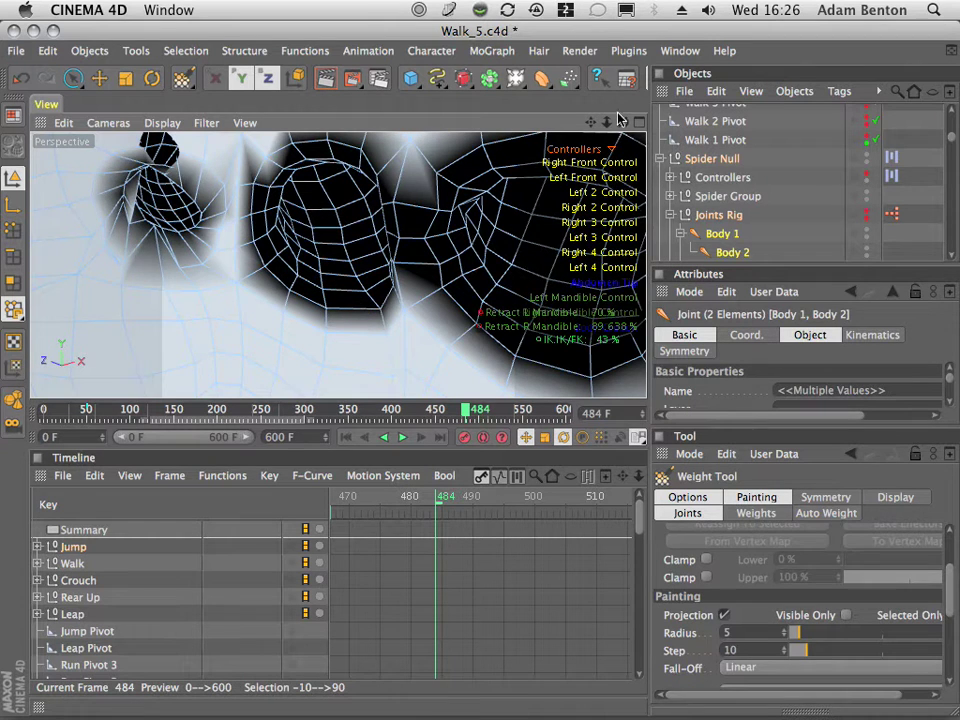
pyautogui.moveTo(622, 122); pyautogui.dragTo(649, 163)
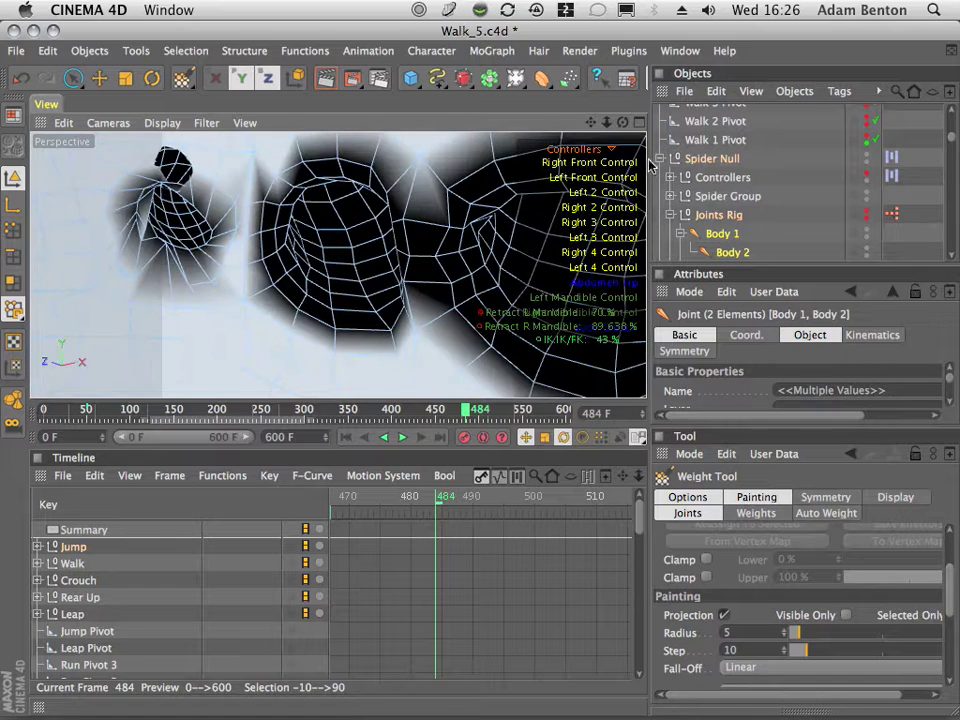
# Step: Inspect the Body 1 weights at the leg bases, and select Spider Group to examine the mesh for remaining spikes
pyautogui.keyDown('ctrl'); pyautogui.click(722, 236); pyautogui.keyUp('ctrl')
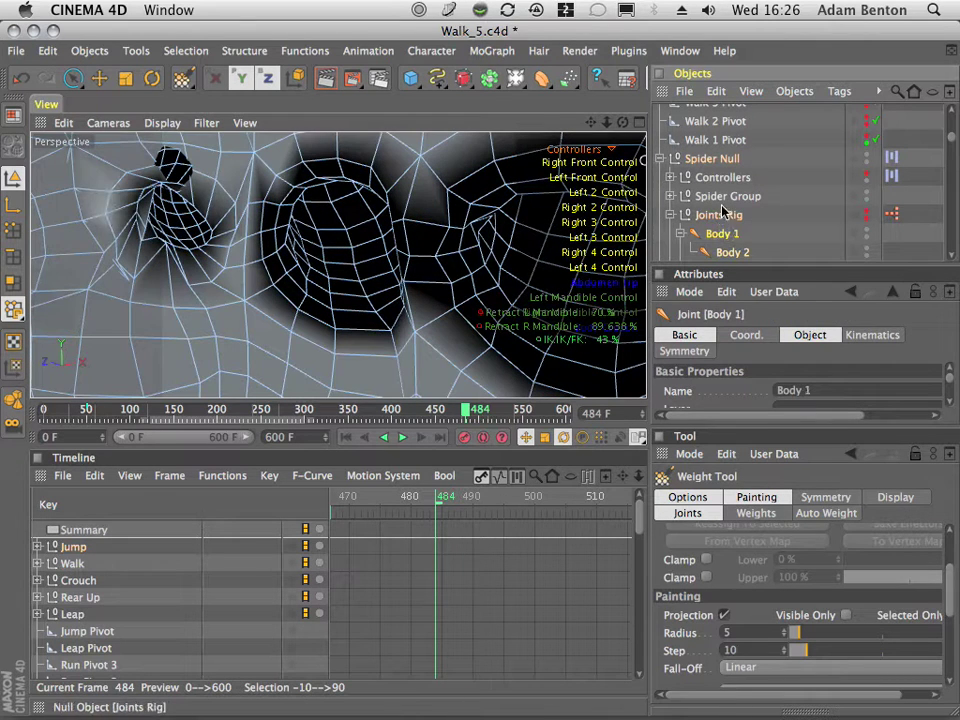
pyautogui.click(718, 200)
pyautogui.moveTo(607, 119); pyautogui.dragTo(244, 122)
pyautogui.moveTo(155, 142); pyautogui.dragTo(710, 194)
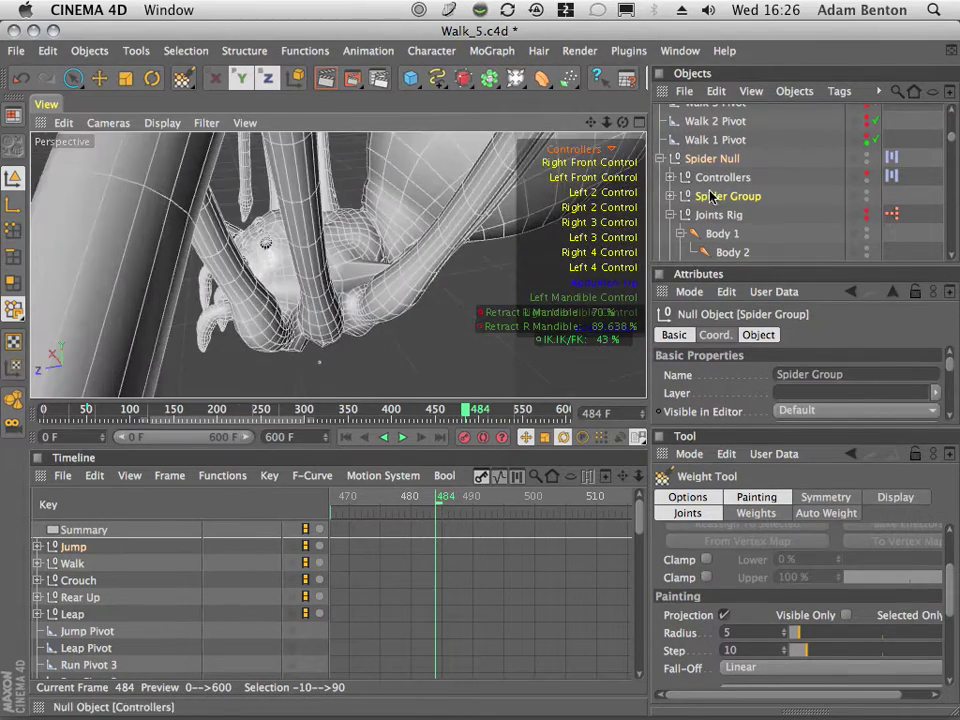
# Step: Select the Body 1 joint and paint its weight onto the remaining stray point near the leg bases
pyautogui.click(716, 202)
pyautogui.click(719, 233)
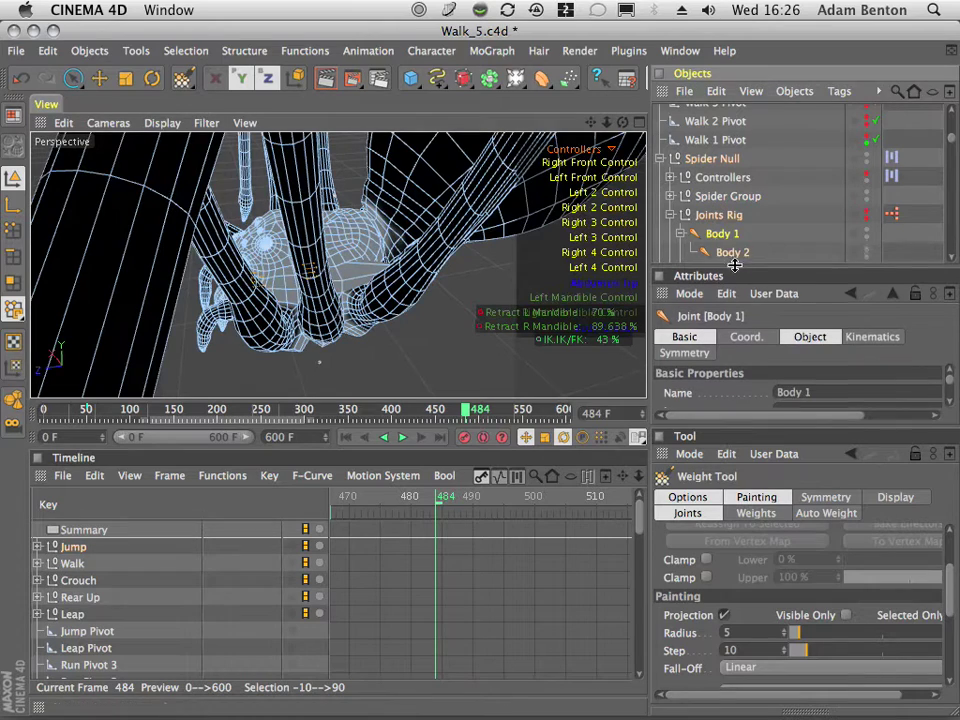
pyautogui.moveTo(624, 124); pyautogui.dragTo(500, 170)
pyautogui.moveTo(650, 165); pyautogui.dragTo(770, 165)
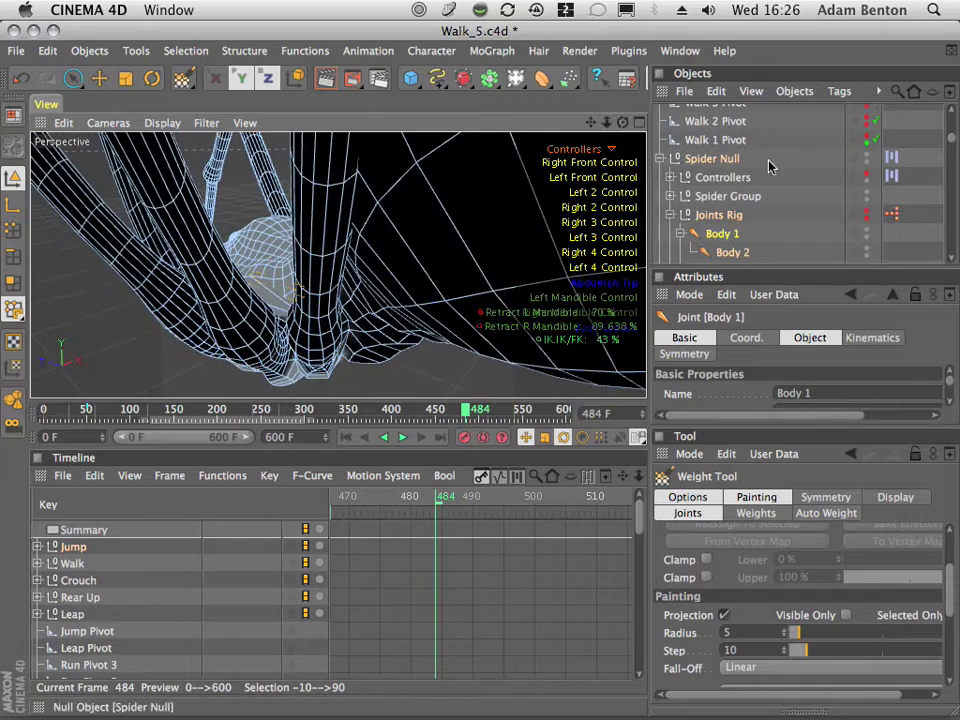
pyautogui.moveTo(614, 122); pyautogui.dragTo(786, 105)
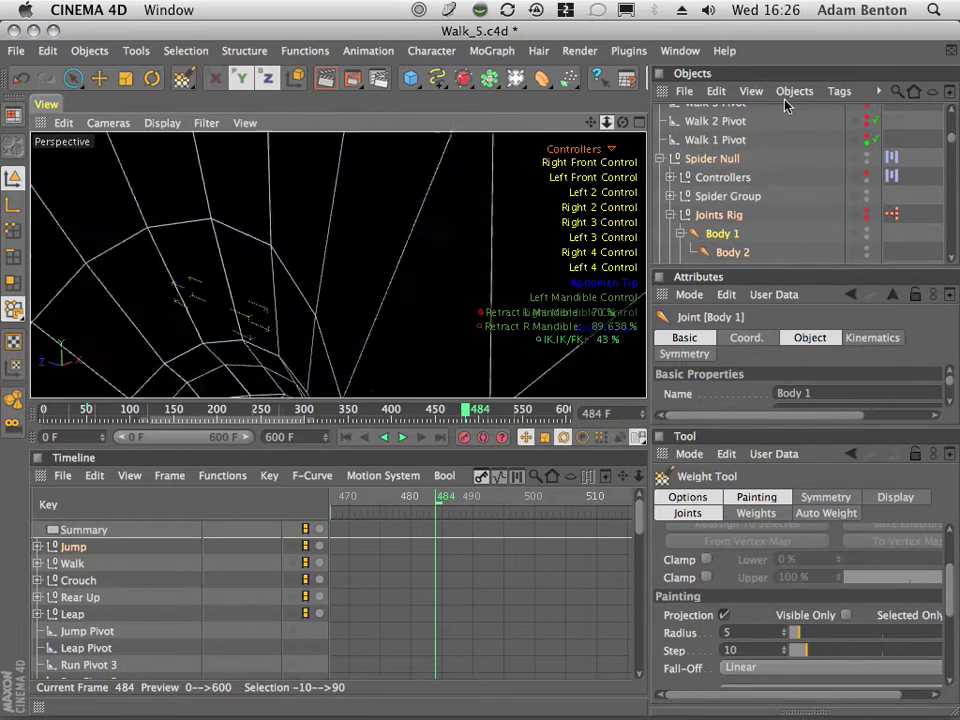
pyautogui.moveTo(593, 124); pyautogui.dragTo(655, 91)
pyautogui.moveTo(612, 121)
pyautogui.mouseDown()
pyautogui.moveTo(597, 95)
pyautogui.moveTo(628, 116)
pyautogui.moveTo(643, 111)
pyautogui.moveTo(622, 122)
pyautogui.mouseUp()
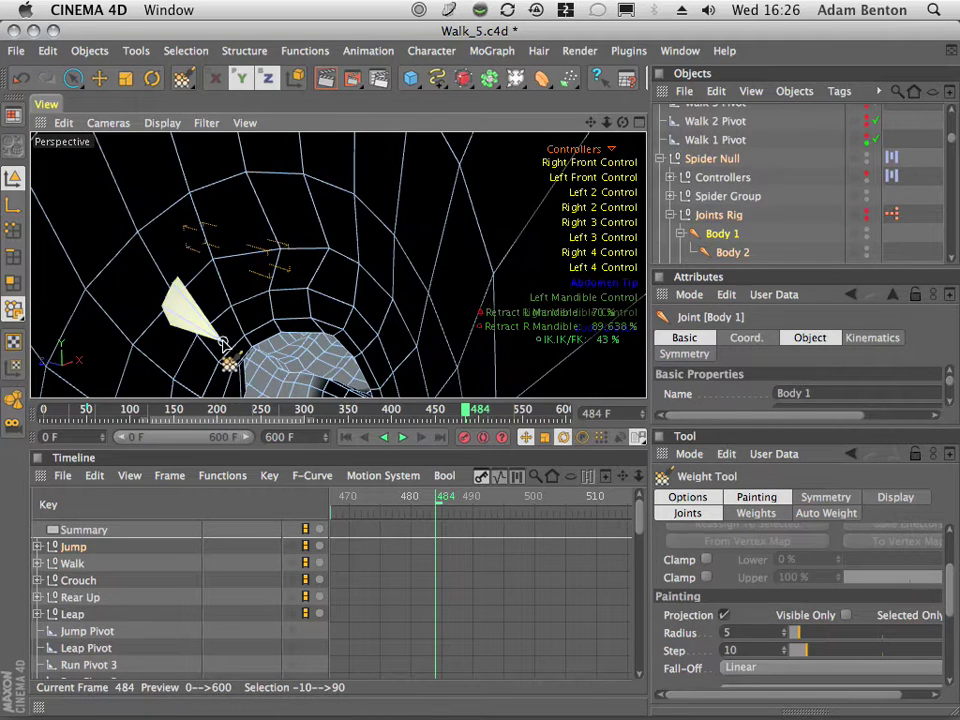
pyautogui.moveTo(700, 222); pyautogui.dragTo(727, 258)
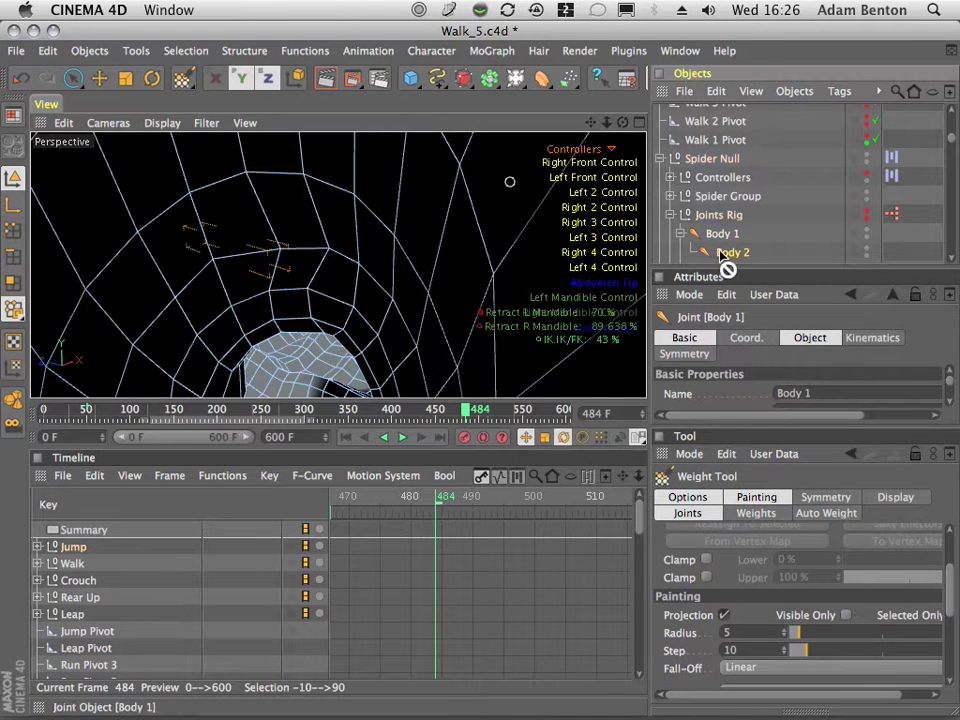
pyautogui.moveTo(592, 122); pyautogui.dragTo(425, 305)
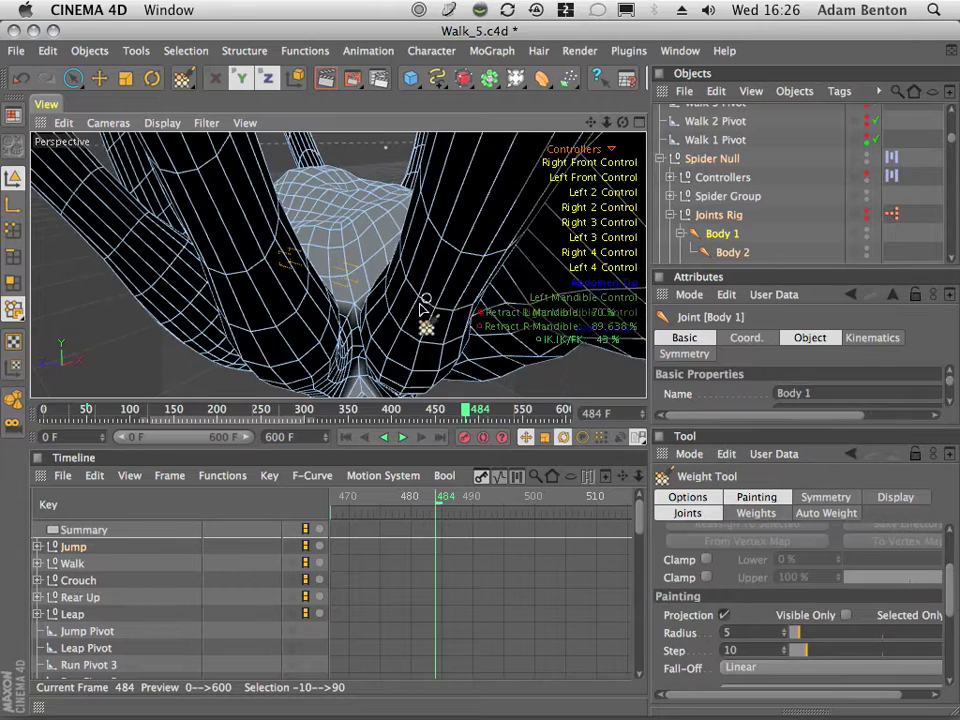
# Step: Select the Left Front Control, activate the Move tool, and check the smooth-shaded body and legs
pyautogui.moveTo(395, 355)
pyautogui.mouseDown()
pyautogui.moveTo(178, 294)
pyautogui.moveTo(484, 285)
pyautogui.moveTo(336, 336)
pyautogui.moveTo(520, 228)
pyautogui.moveTo(390, 78)
pyautogui.moveTo(450, 240)
pyautogui.moveTo(410, 95)
pyautogui.moveTo(297, 140)
pyautogui.moveTo(182, 207)
pyautogui.mouseUp()
pyautogui.click(592, 177)
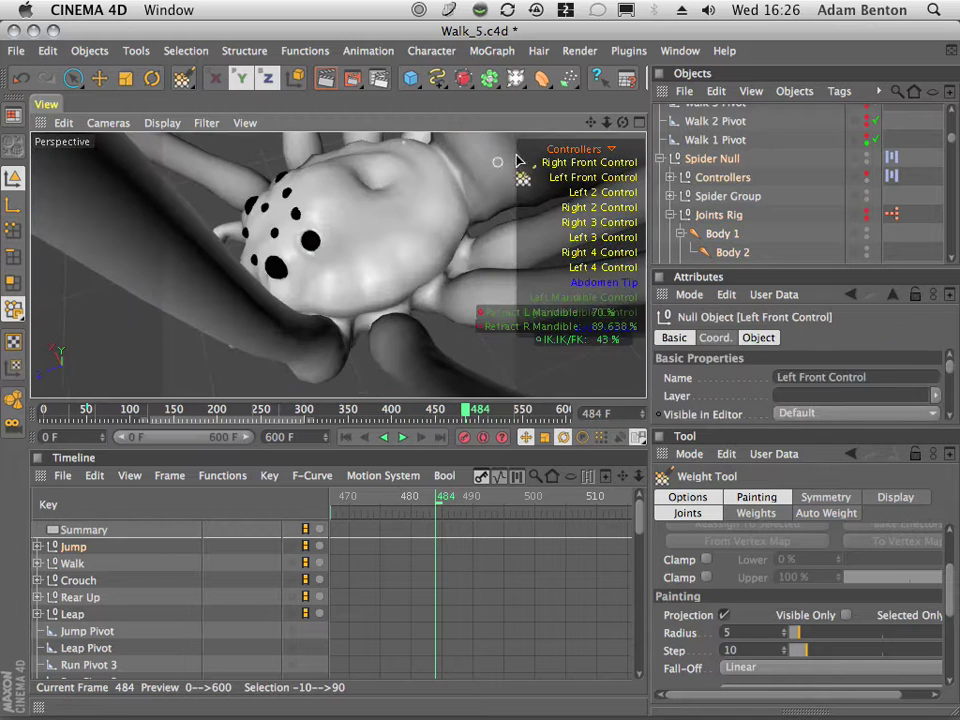
pyautogui.moveTo(609, 122); pyautogui.dragTo(301, 141)
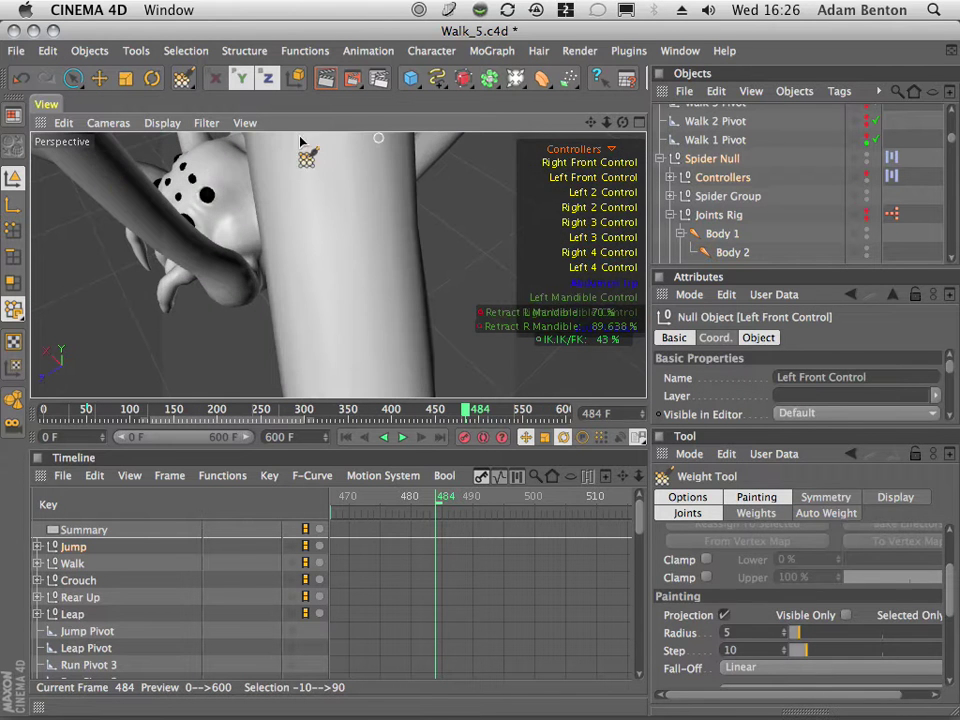
pyautogui.click(99, 79)
pyautogui.moveTo(622, 122); pyautogui.dragTo(431, 226)
# Step: View the scene through Spidy Cam and play the animation from frame 0
pyautogui.click(110, 122)
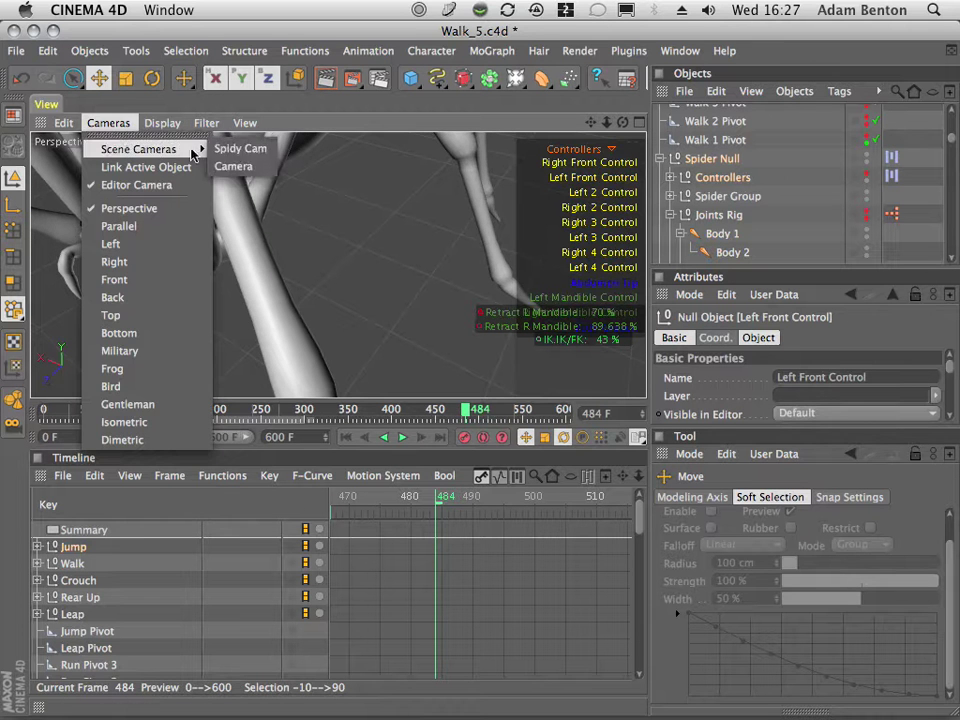
pyautogui.click(240, 148)
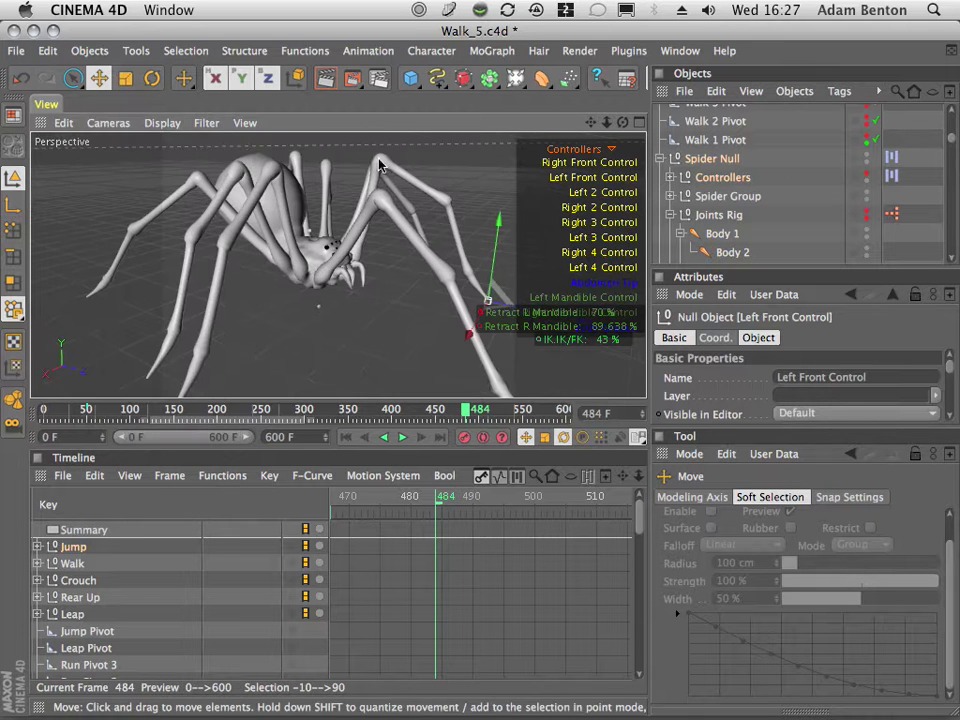
pyautogui.click(343, 440)
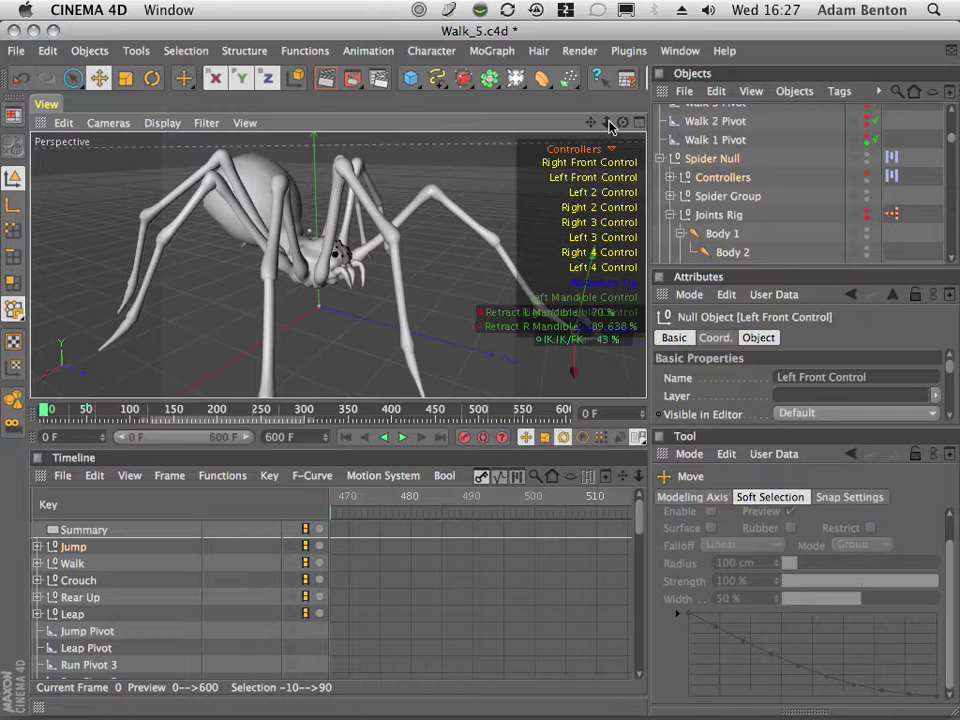
pyautogui.click(403, 437)
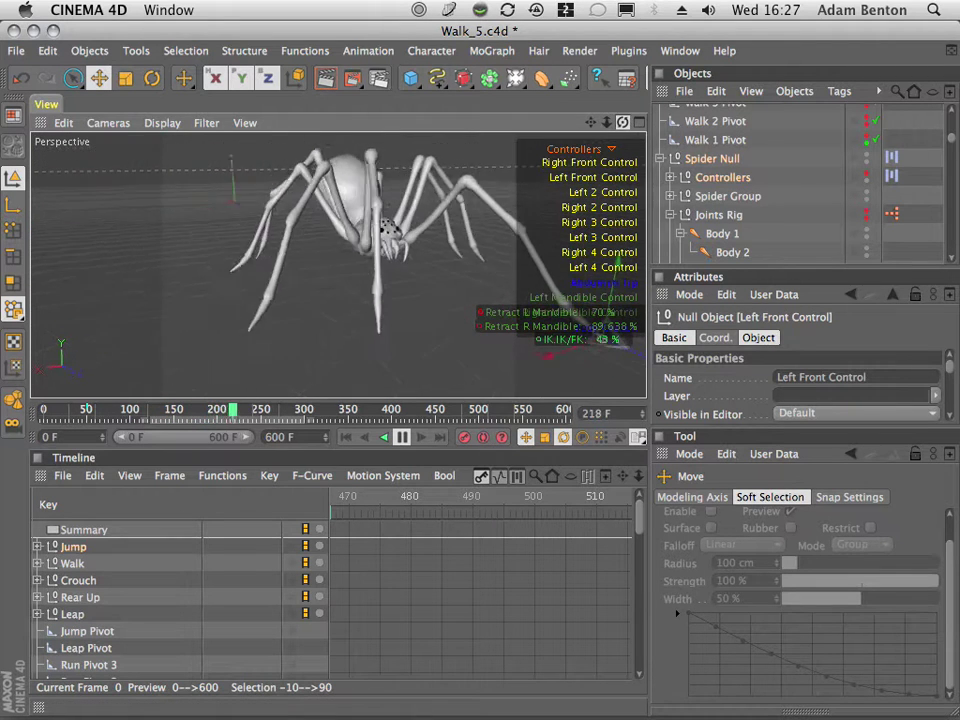
# Step: Review the playing animation in the perspective view, checking the spider's head, body and legs from near and far
pyautogui.moveTo(606, 122); pyautogui.dragTo(418, 215)
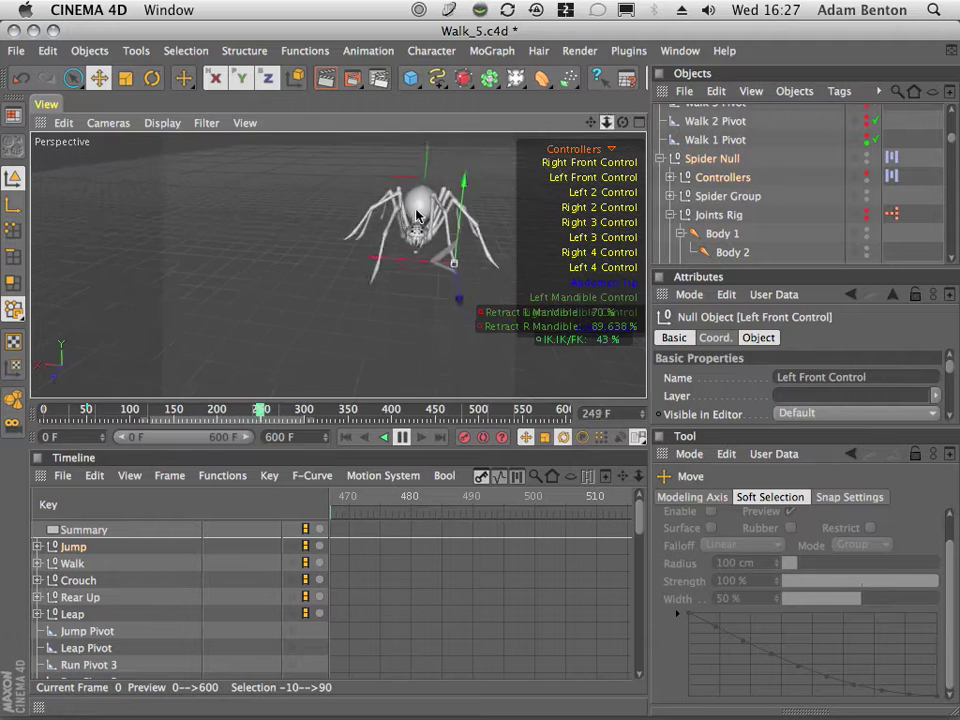
pyautogui.moveTo(724, 115); pyautogui.dragTo(769, 109)
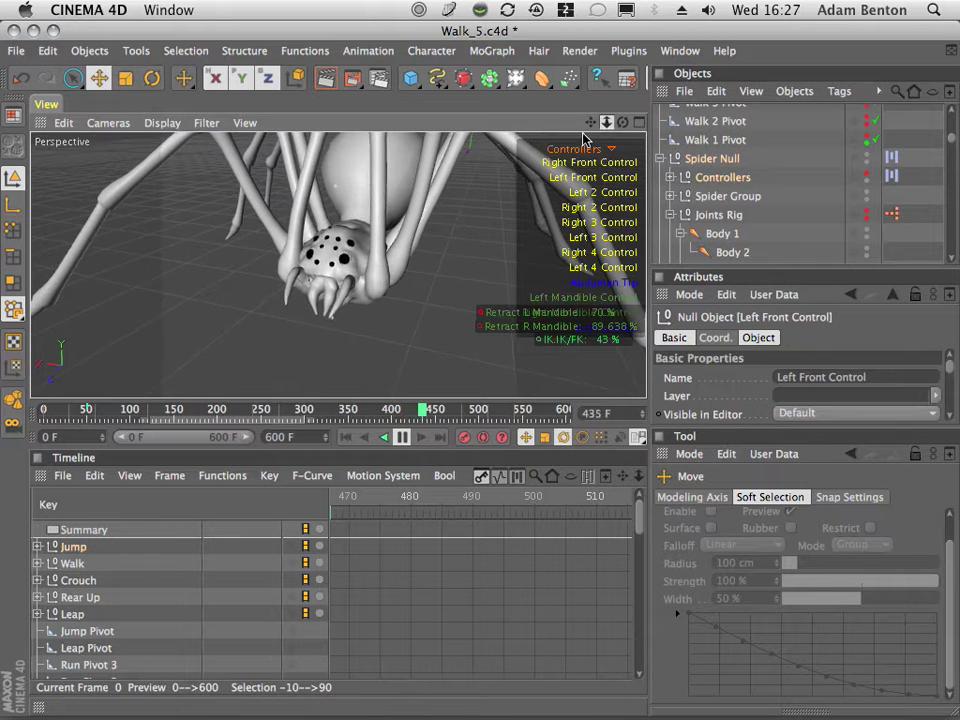
pyautogui.moveTo(583, 138); pyautogui.dragTo(517, 157)
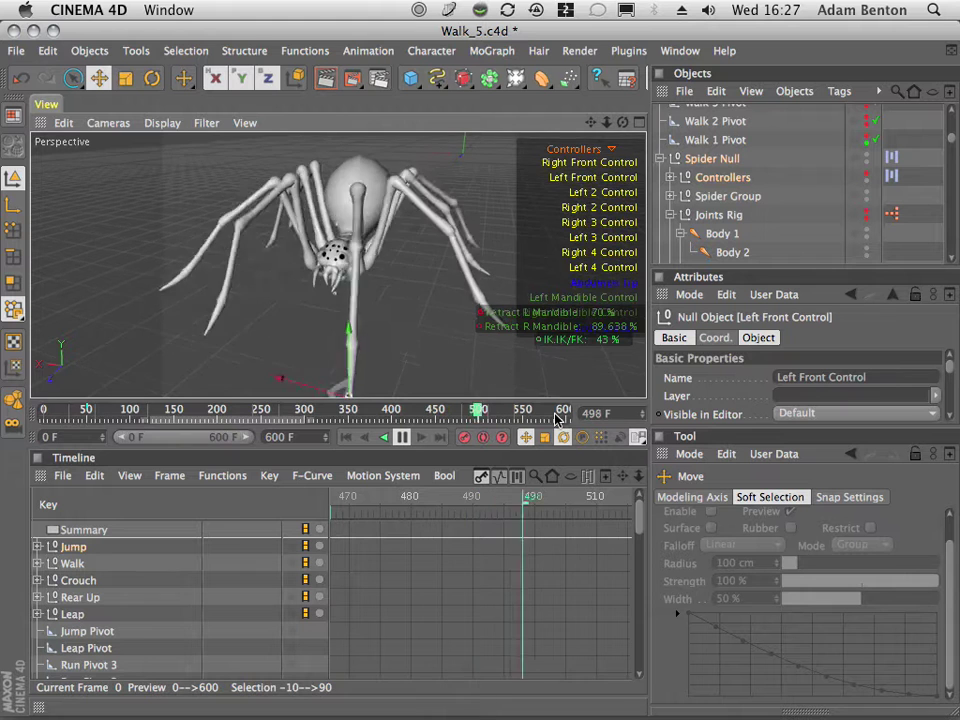
# Step: Select Spider Null with the animation stopped at frame 133, and examine the leg tip that has a stray mesh point
pyautogui.click(698, 163)
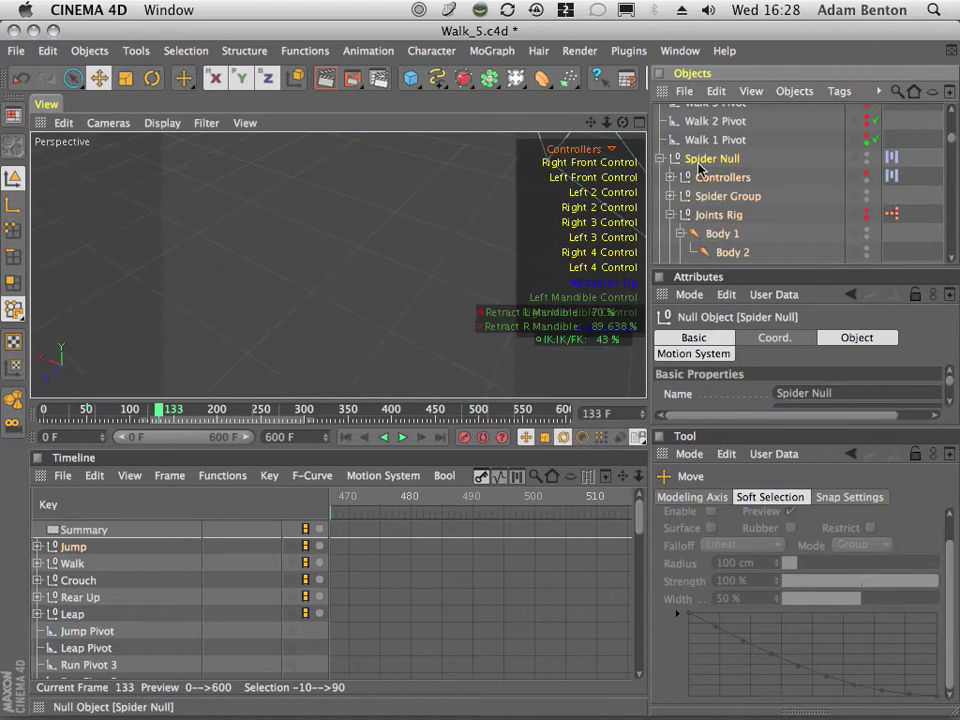
pyautogui.moveTo(609, 124); pyautogui.dragTo(771, 132)
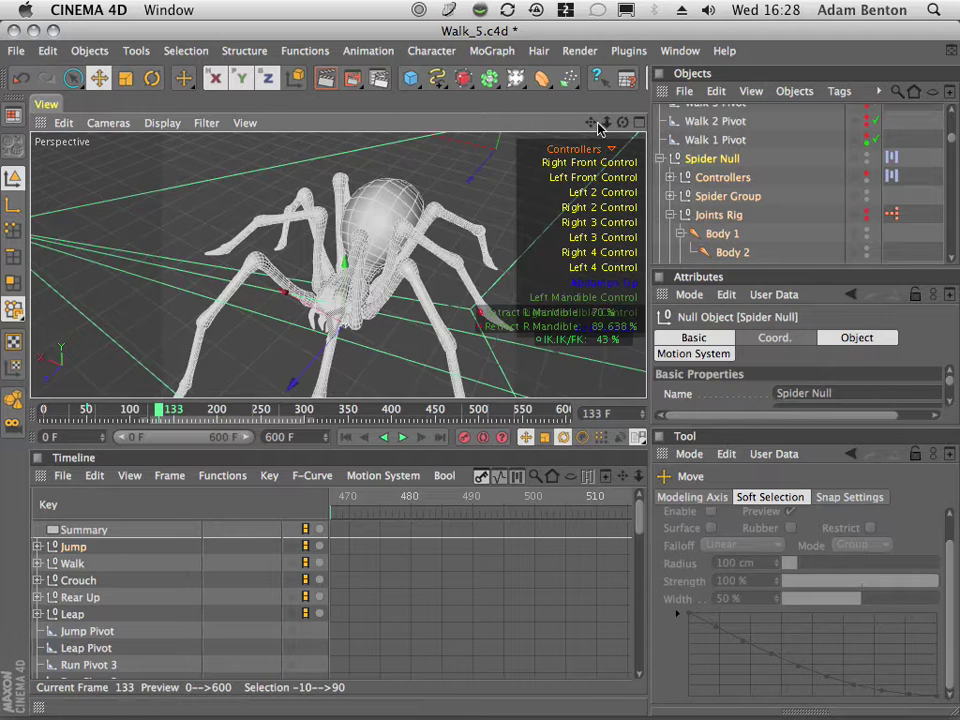
pyautogui.moveTo(598, 128); pyautogui.dragTo(690, 116)
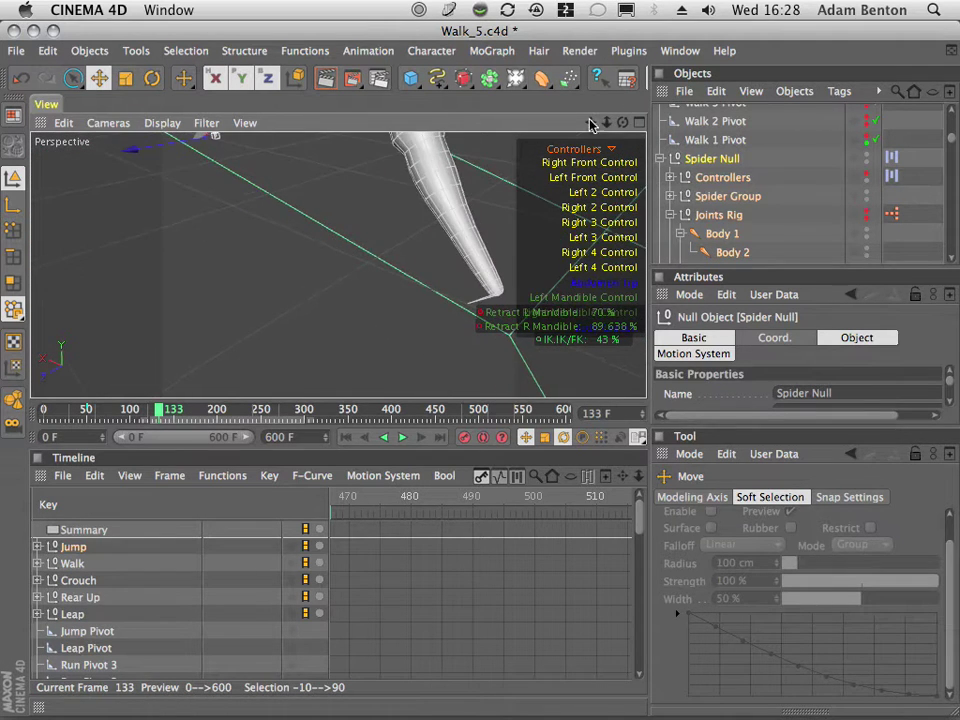
pyautogui.moveTo(590, 123); pyautogui.dragTo(566, 114)
pyautogui.moveTo(631, 119); pyautogui.dragTo(697, 170)
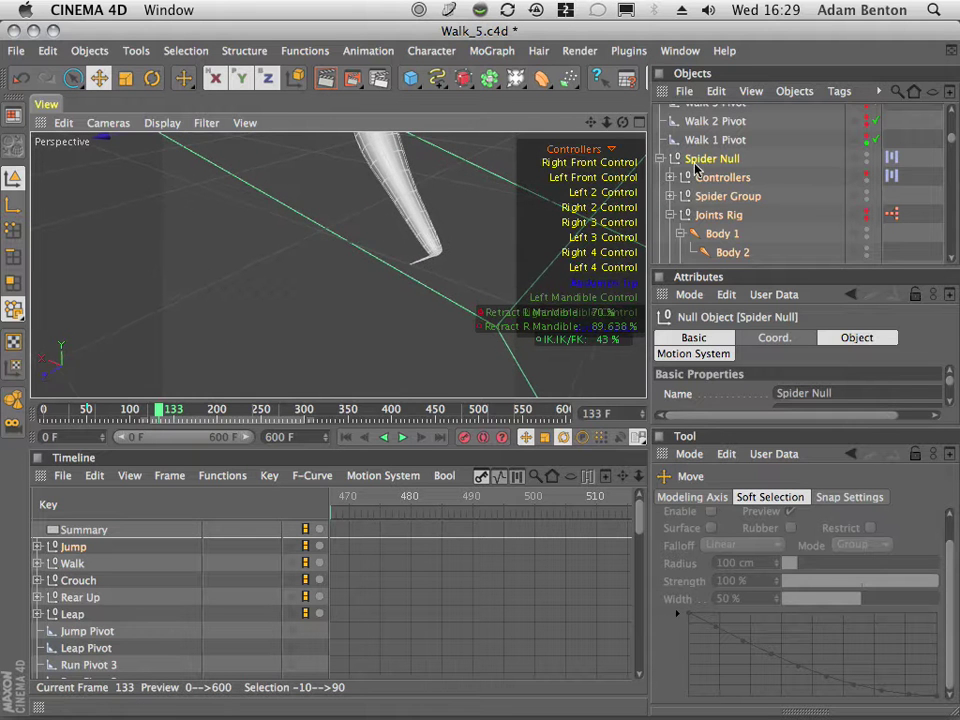
# Step: Select the R_2 Toe joint in the Joints Rig hierarchy and activate the Weight Tool
pyautogui.moveTo(951, 138); pyautogui.dragTo(956, 149)
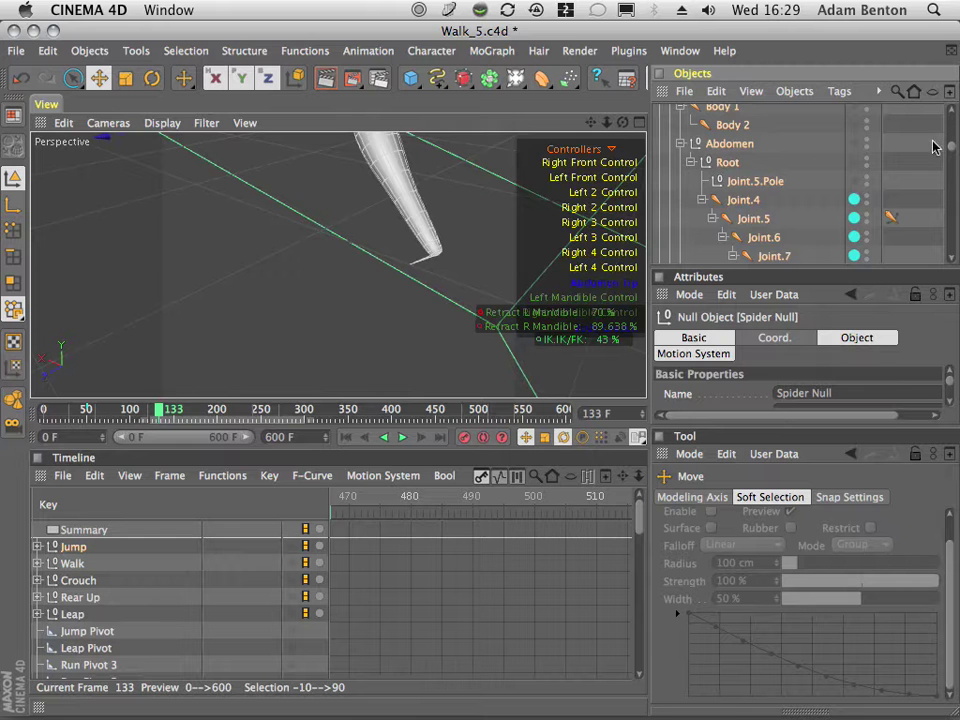
pyautogui.moveTo(614, 126); pyautogui.dragTo(593, 194)
pyautogui.scroll(-15, 937, 147)
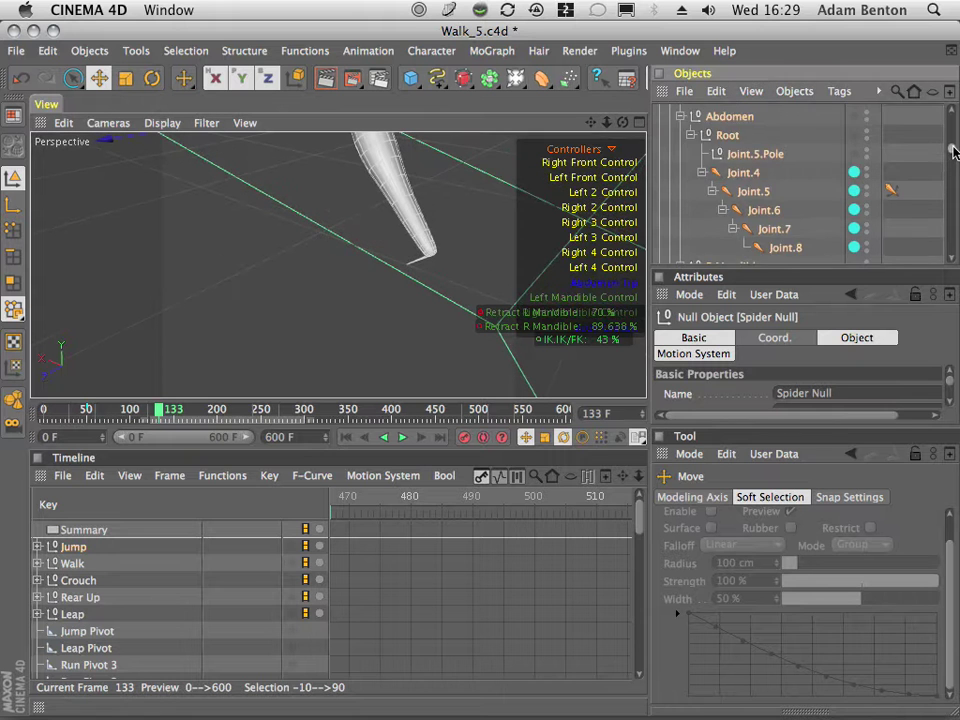
pyautogui.scroll(-10, 800, 185)
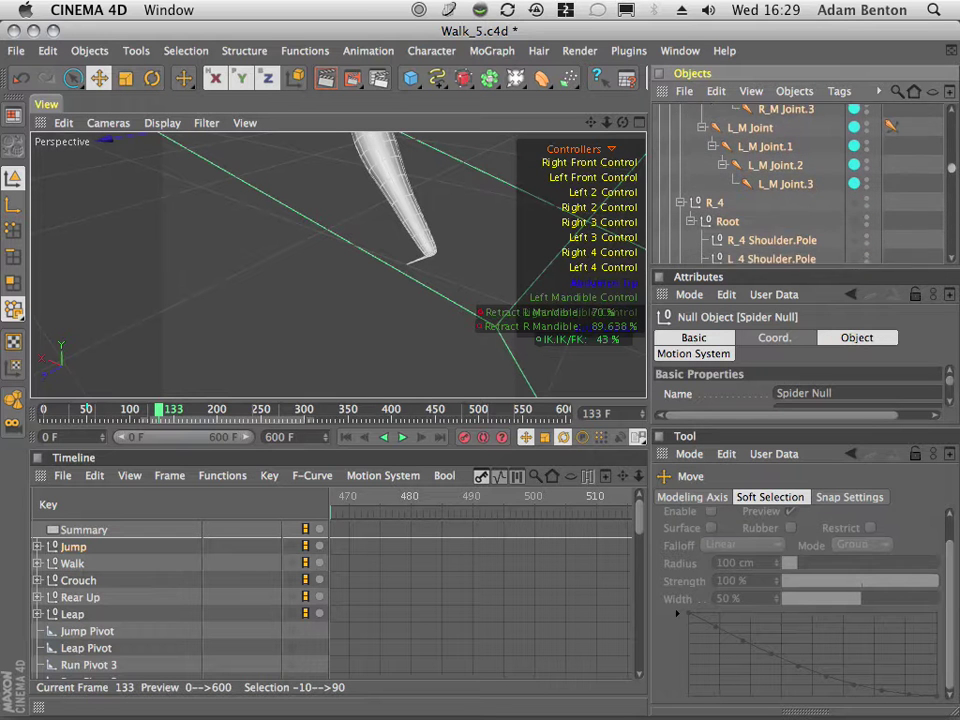
pyautogui.scroll(-10, 800, 185)
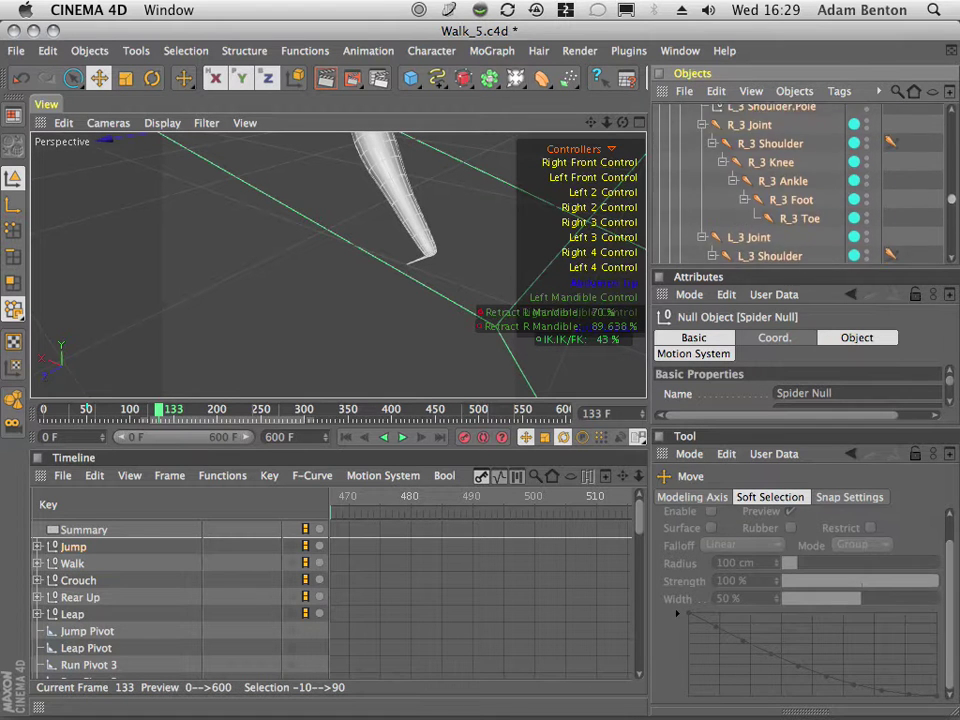
pyautogui.scroll(-3, 800, 185)
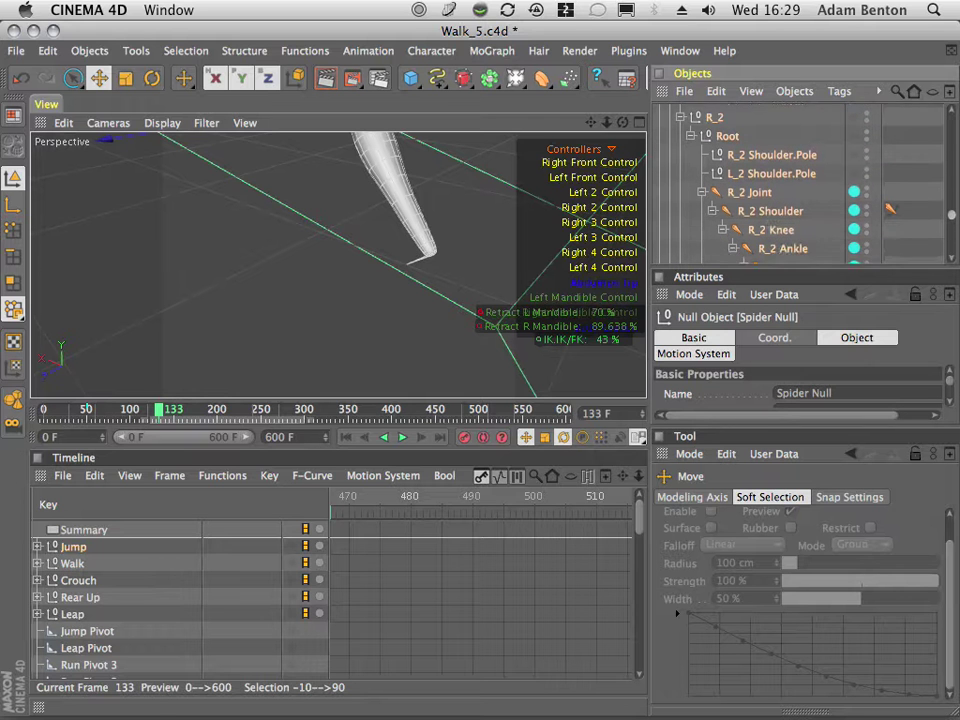
pyautogui.click(799, 231)
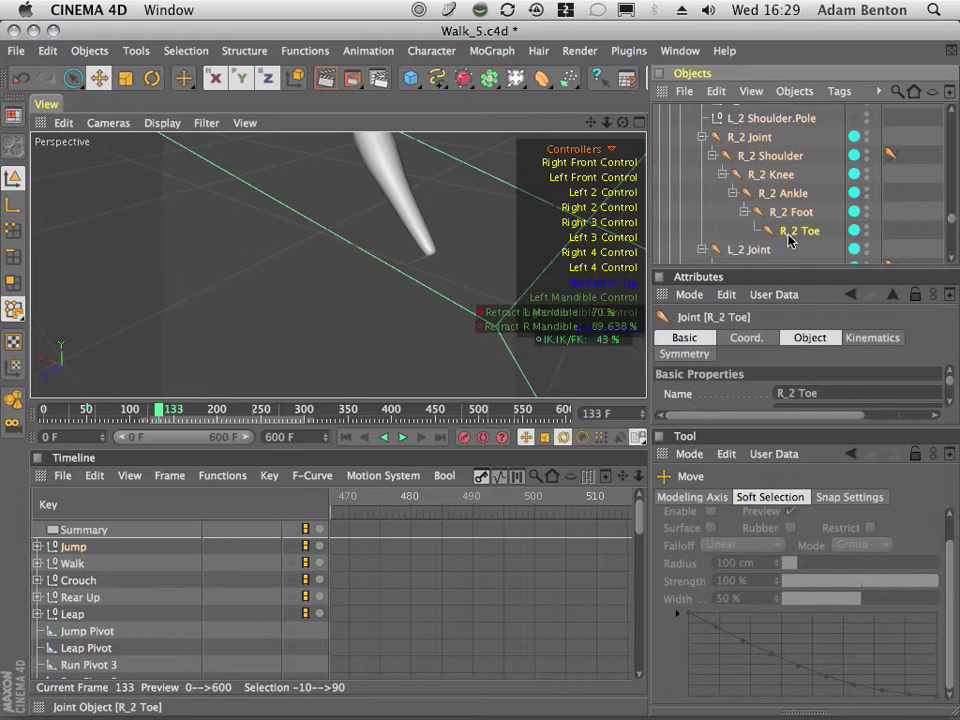
pyautogui.click(370, 51)
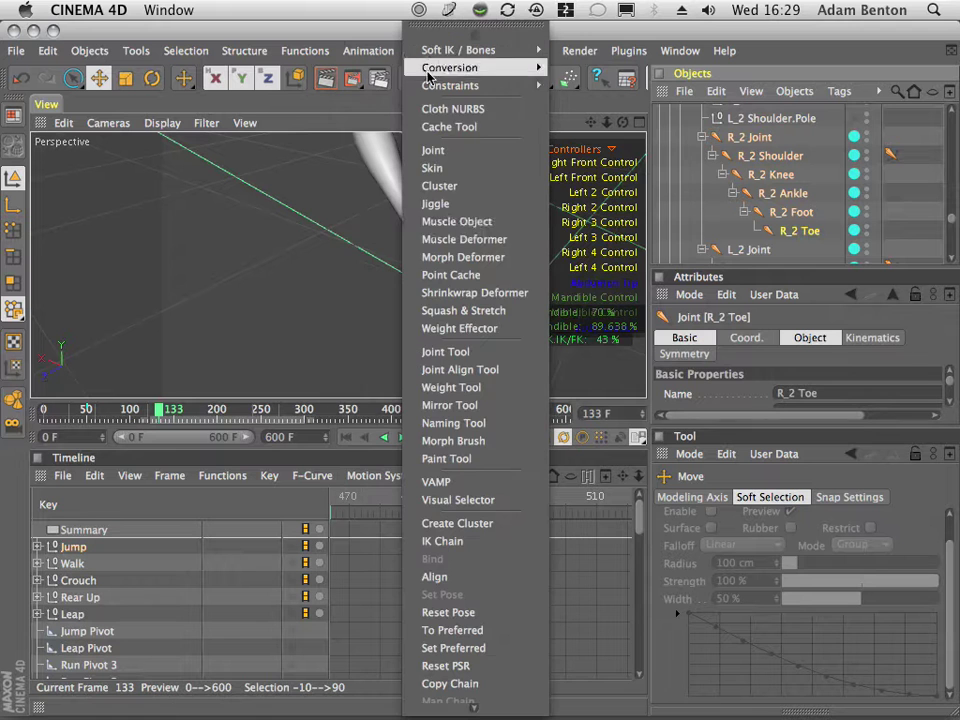
pyautogui.click(478, 386)
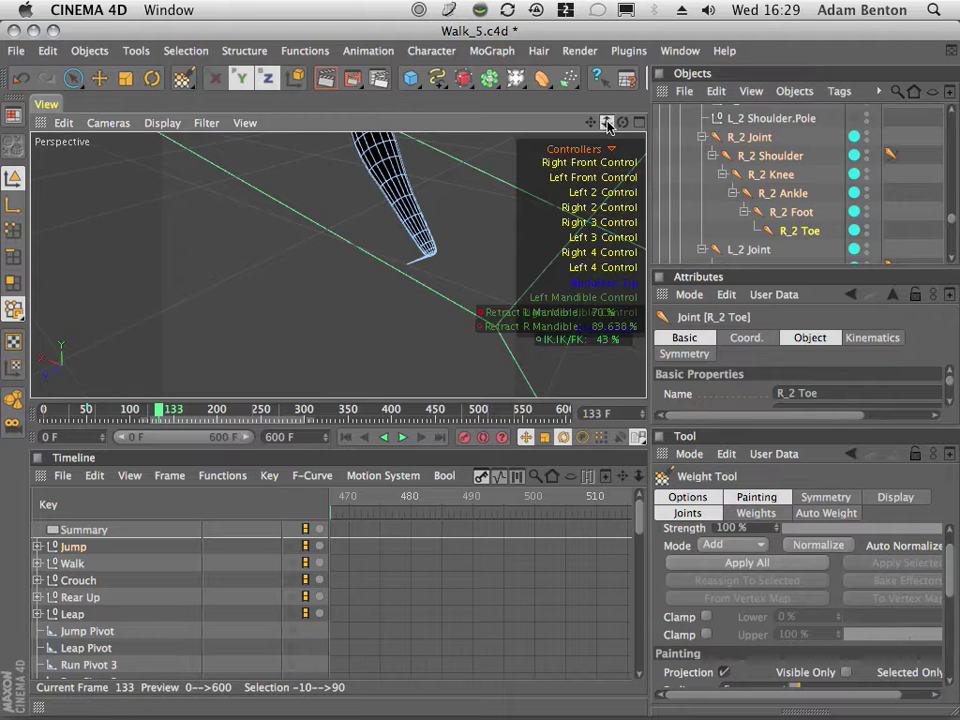
# Step: Try to paint the R_2 Toe joint's weight onto the stray point at the leg tip
pyautogui.moveTo(606, 122); pyautogui.dragTo(621, 125)
pyautogui.moveTo(567, 130); pyautogui.dragTo(485, 143)
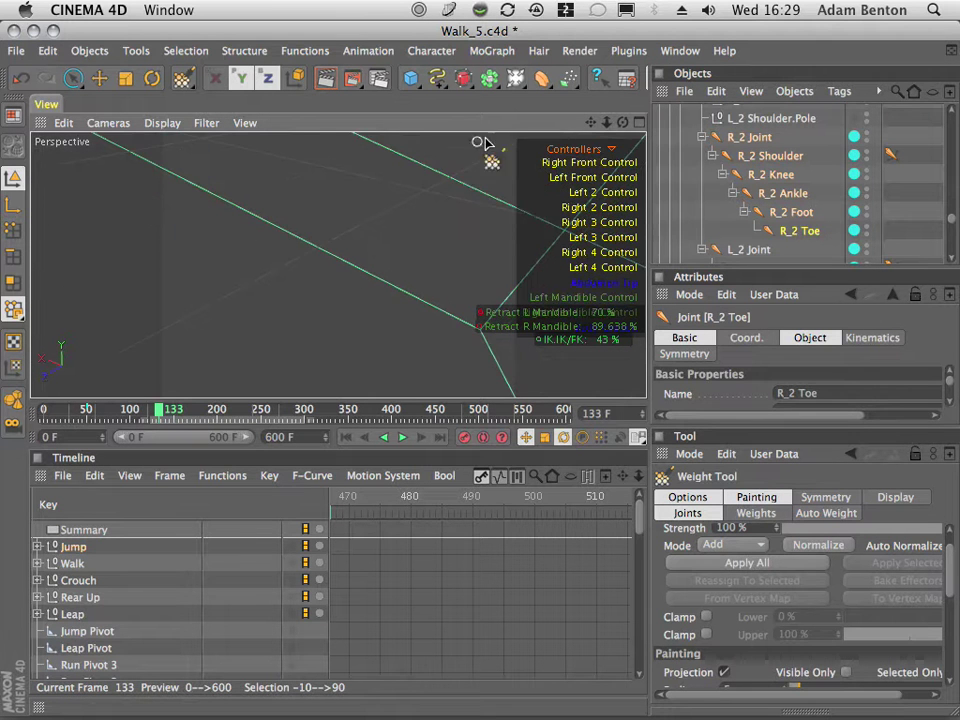
pyautogui.keyDown('alt'); pyautogui.moveTo(588, 130); pyautogui.dragTo(663, 125); pyautogui.keyUp('alt')
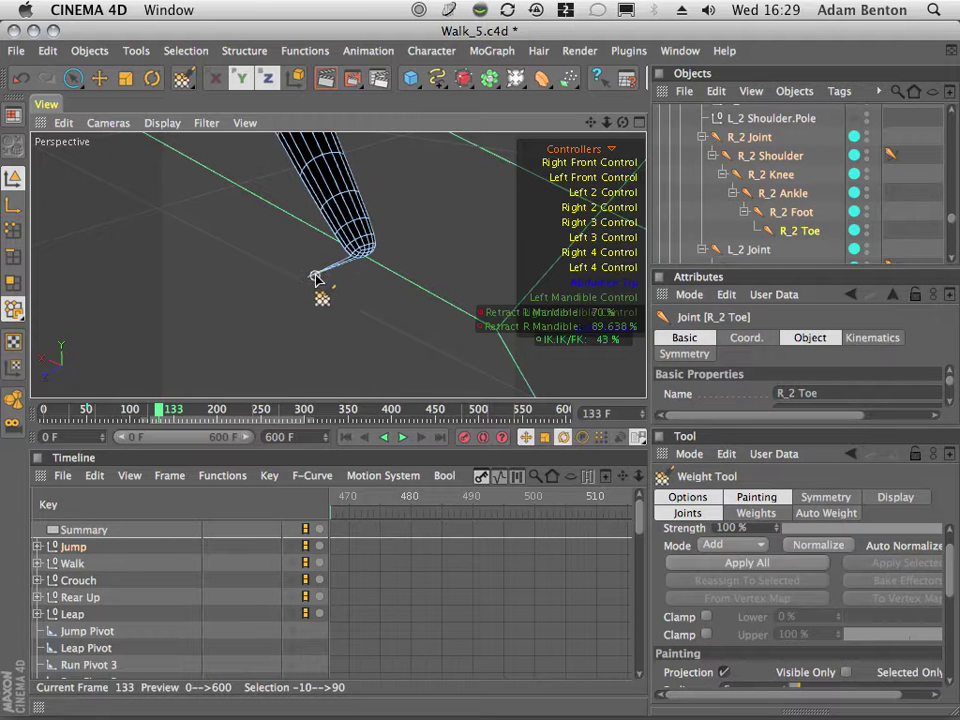
pyautogui.moveTo(315, 278); pyautogui.dragTo(310, 302)
pyautogui.moveTo(278, 229); pyautogui.dragTo(412, 211)
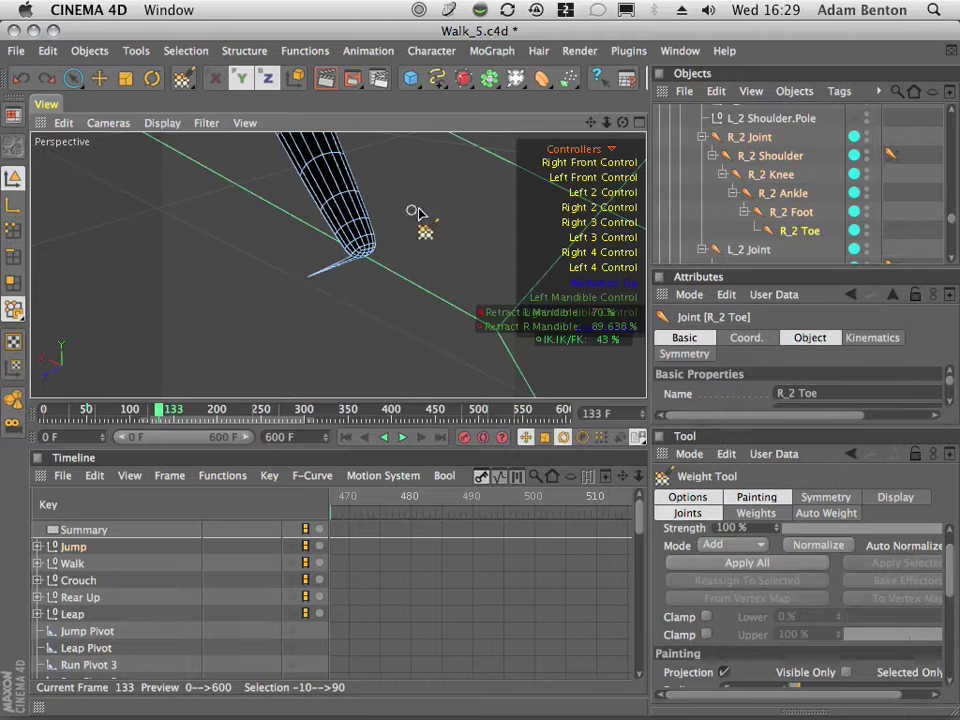
# Step: Check the R_2 and L_2 leg joints against the stray leg tip, and select L_2 Foot to display its weights
pyautogui.click(792, 213)
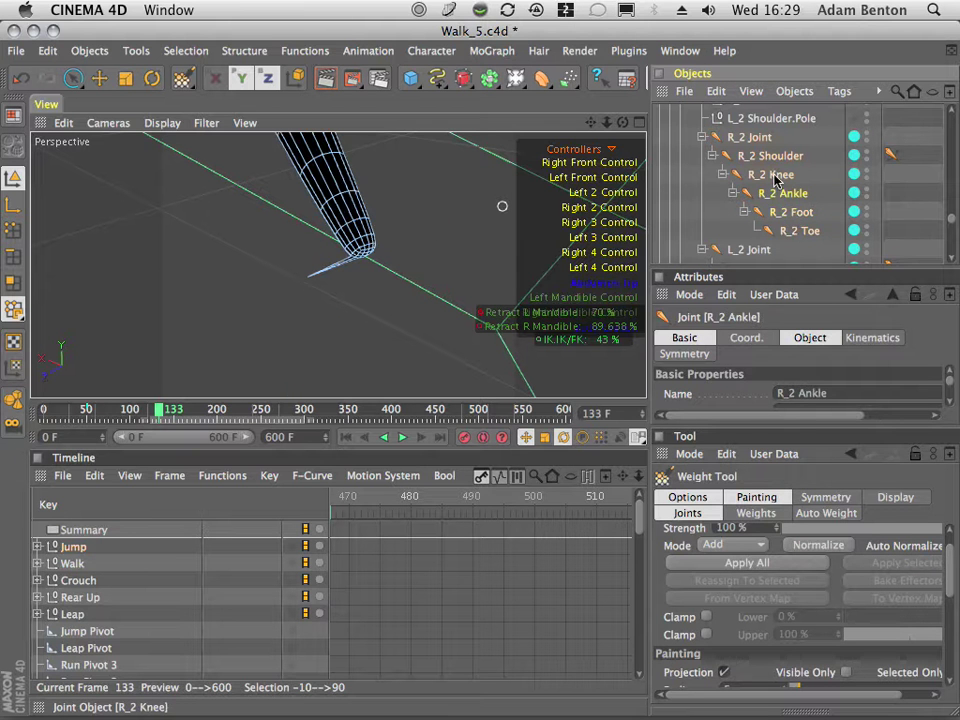
pyautogui.click(758, 138)
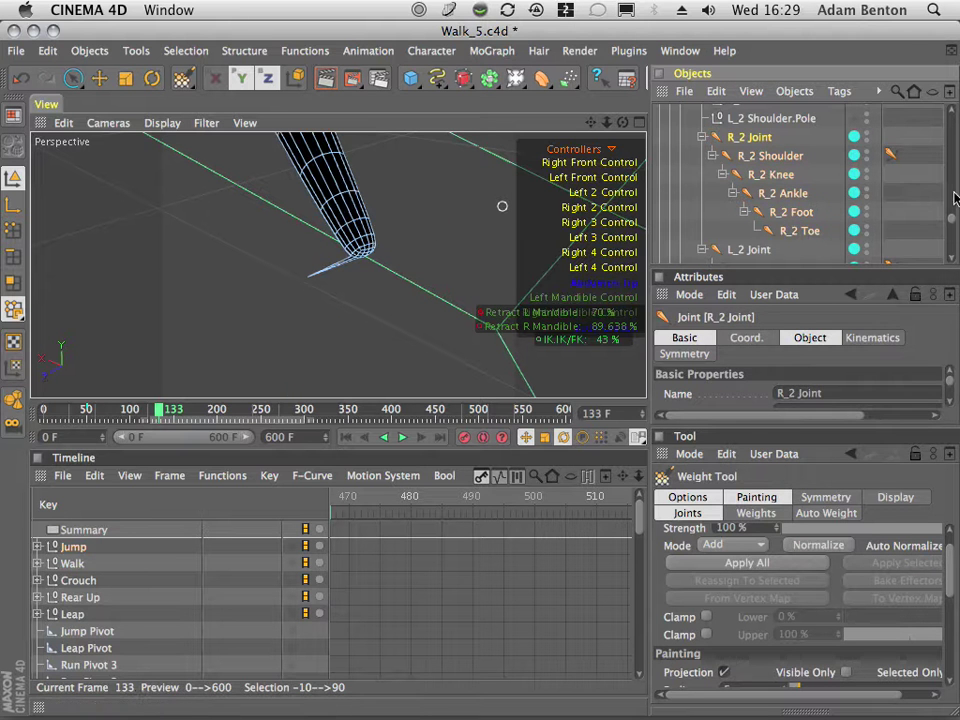
pyautogui.moveTo(951, 226); pyautogui.dragTo(953, 228)
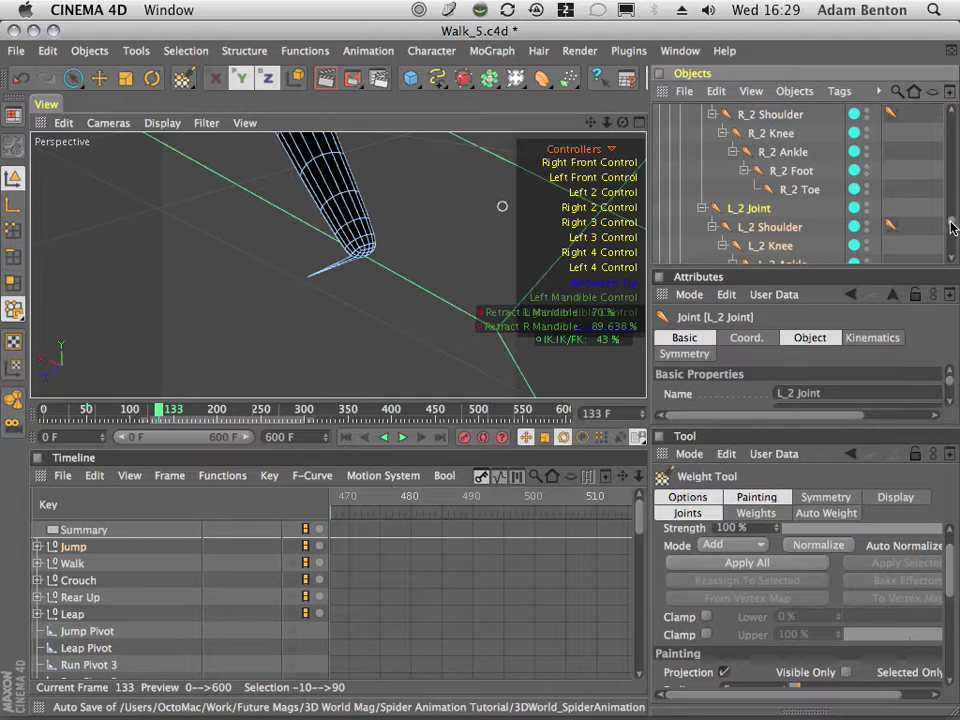
pyautogui.scroll(-2, 925, 227)
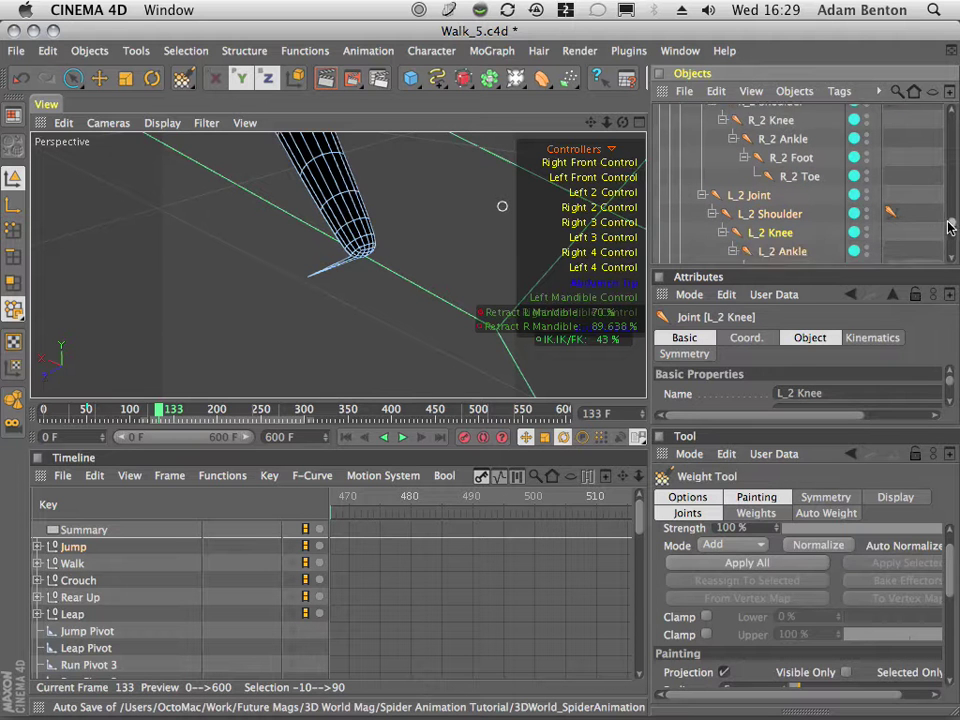
pyautogui.click(796, 244)
pyautogui.click(790, 260)
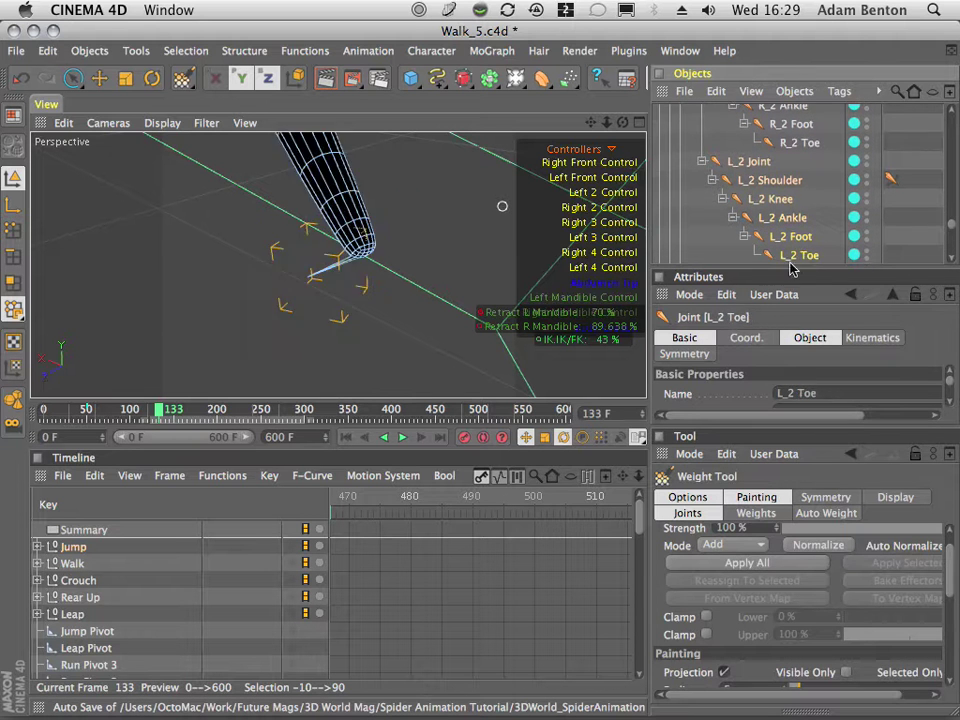
pyautogui.click(800, 239)
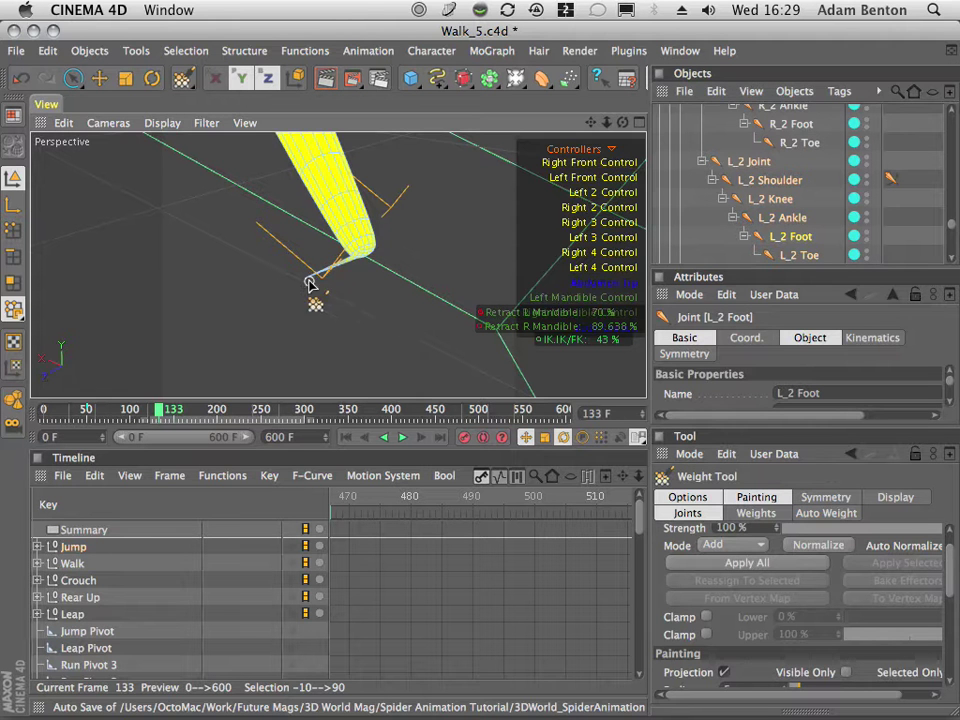
pyautogui.moveTo(607, 123); pyautogui.dragTo(590, 197)
pyautogui.moveTo(623, 123); pyautogui.dragTo(494, 78)
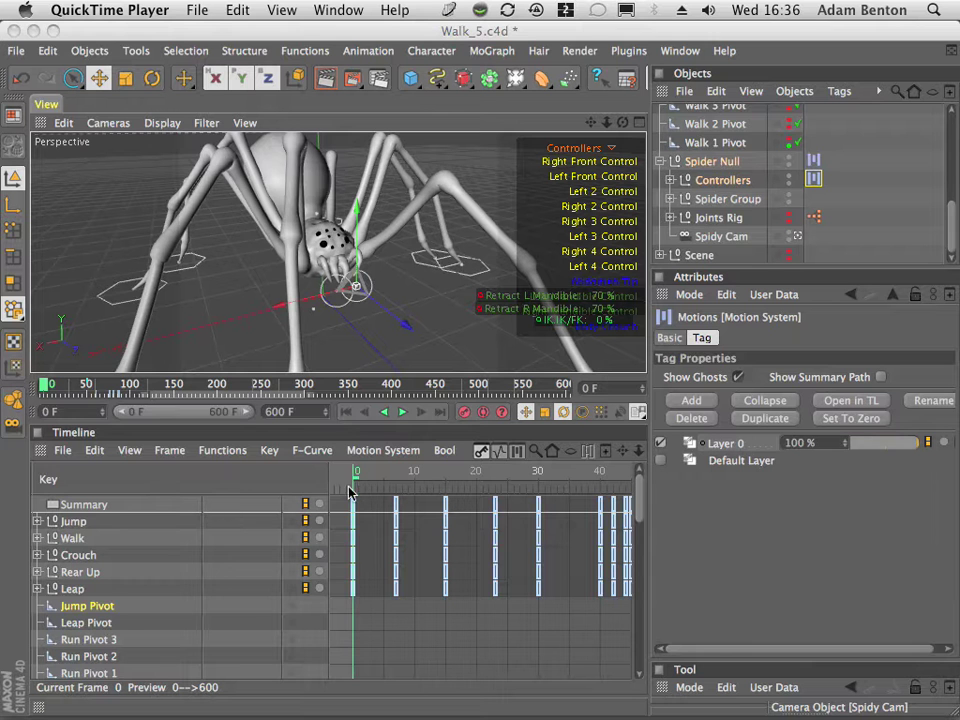
# Step: Go to frame 61 and keyframe the Retract L and Retract R Mandible values at 70%
pyautogui.moveTo(367, 477); pyautogui.dragTo(341, 476)
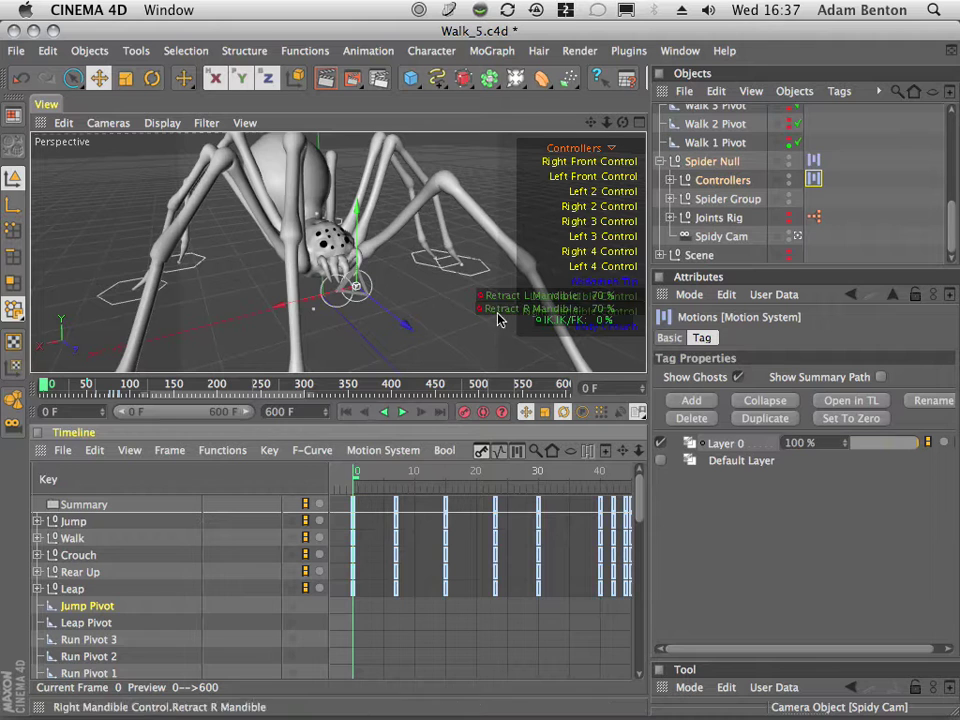
pyautogui.moveTo(357, 474); pyautogui.dragTo(541, 543)
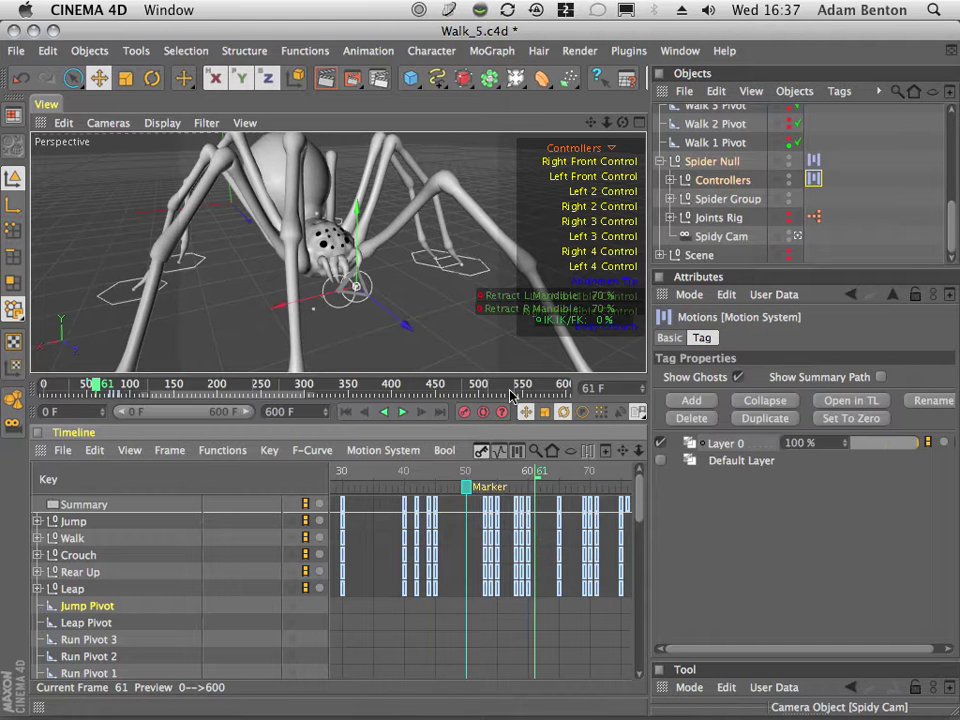
pyautogui.keyDown('ctrl'); pyautogui.click(480, 297); pyautogui.keyUp('ctrl')
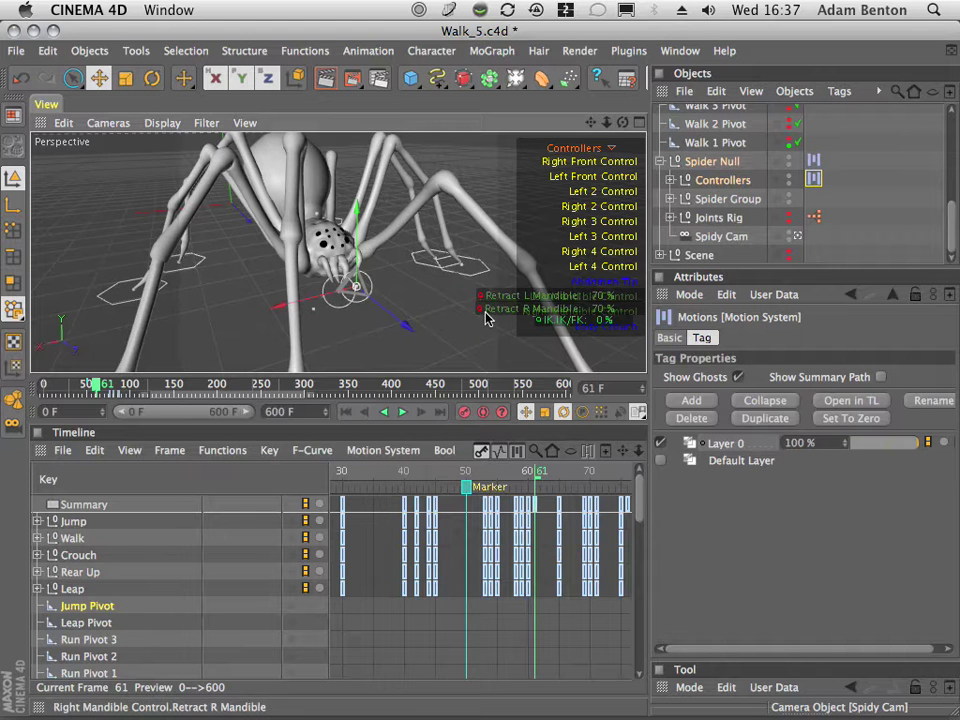
# Step: Keyframe the mandible retraction at frame 62 with left 100% and right 70%, and at frame 63 with left 83% and right 100%
pyautogui.click(543, 471)
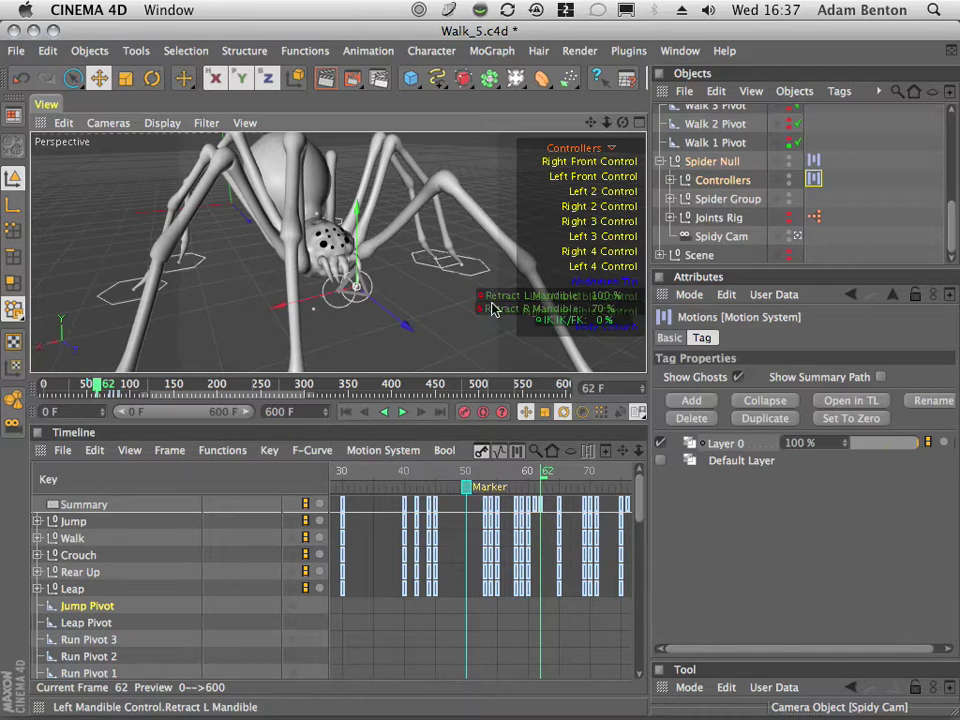
pyautogui.click(551, 472)
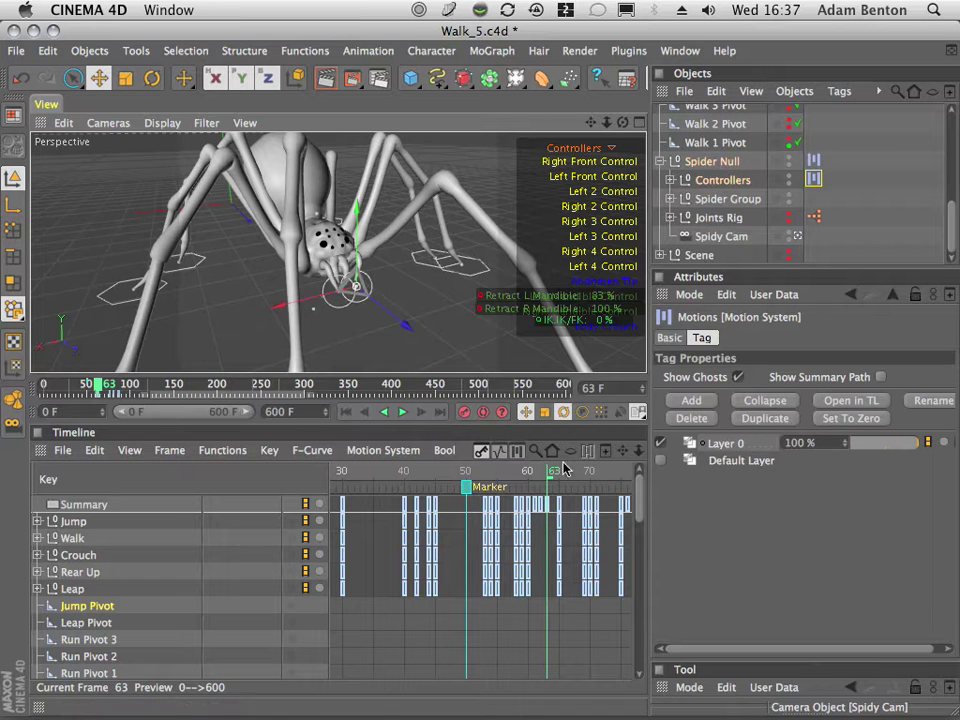
# Step: Keyframe the mandible retraction at frame 66 with left 98% and right 70%, and at frame 68 with left 73%
pyautogui.moveTo(555, 473); pyautogui.dragTo(566, 472)
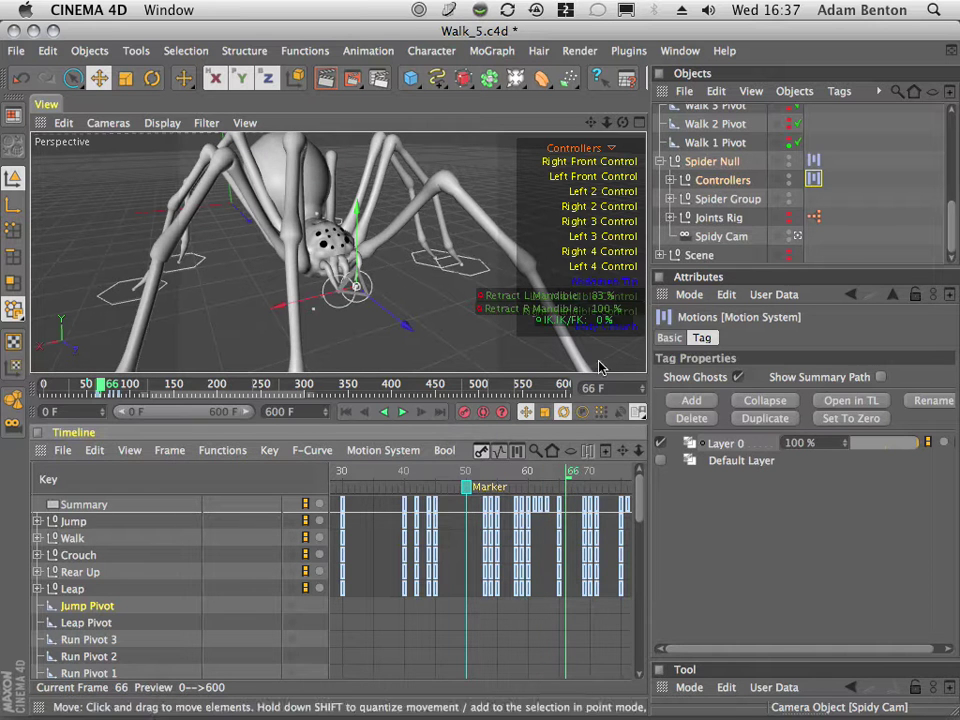
pyautogui.moveTo(600, 300); pyautogui.dragTo(547, 303)
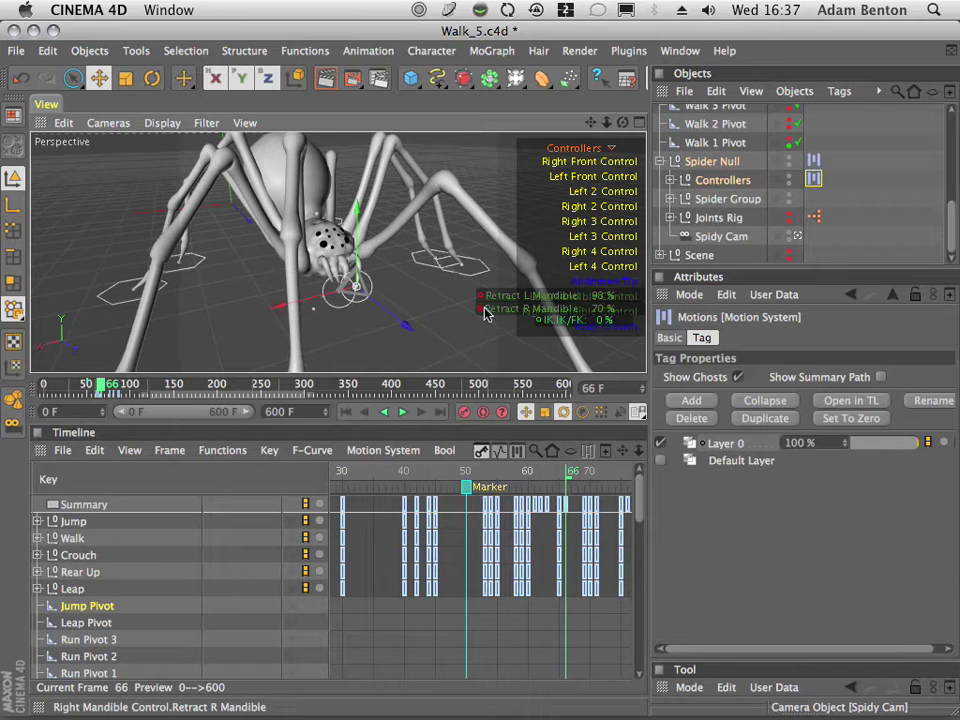
pyautogui.moveTo(544, 468); pyautogui.dragTo(581, 504)
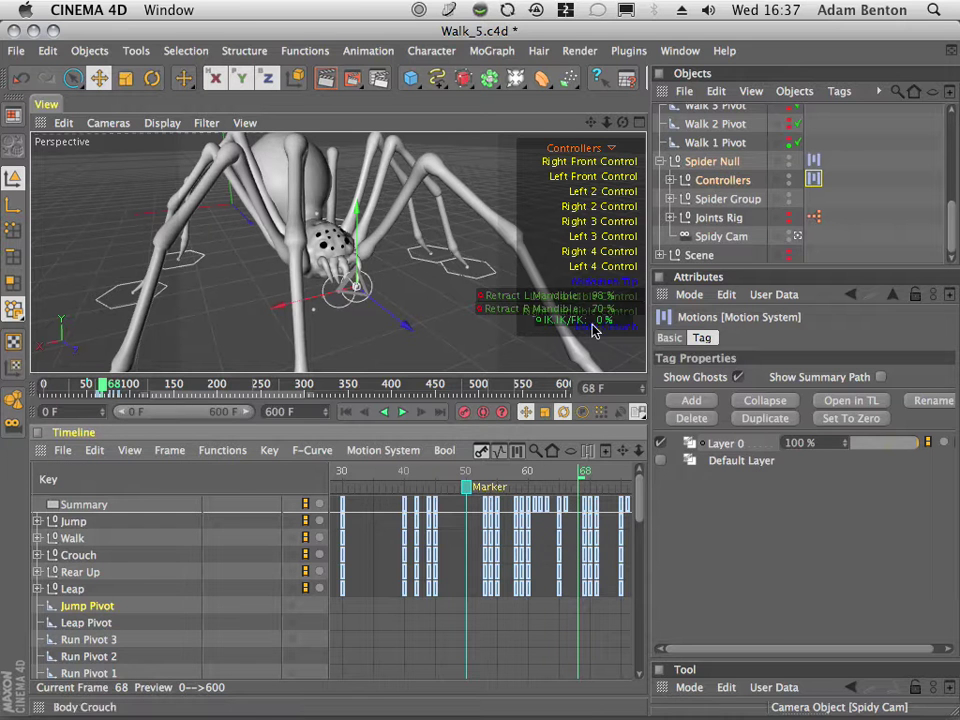
pyautogui.moveTo(597, 297); pyautogui.dragTo(572, 302)
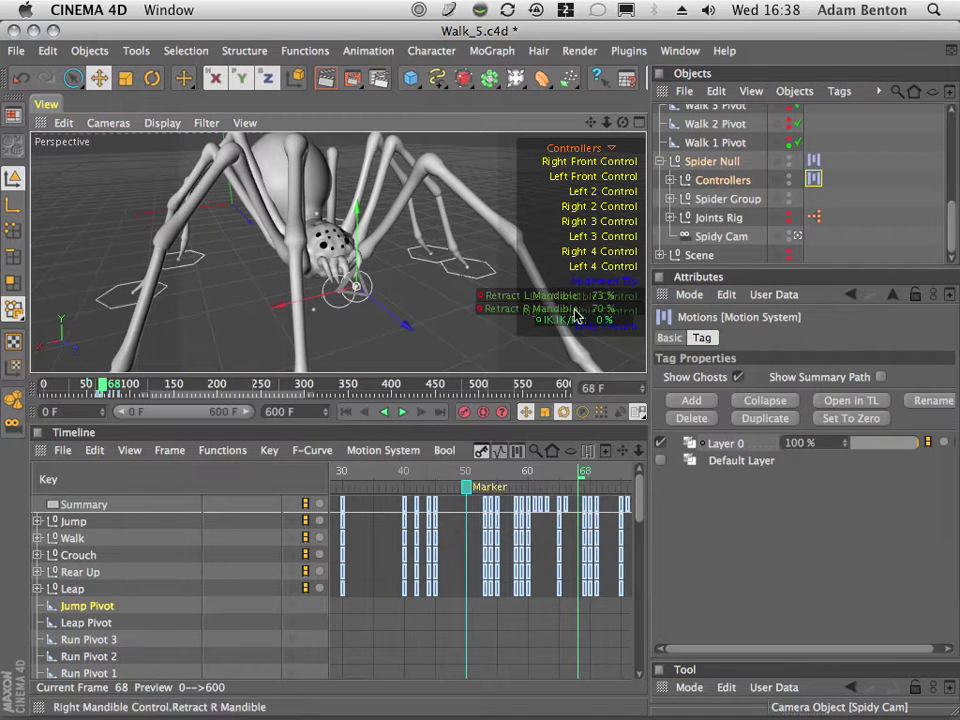
pyautogui.keyDown('ctrl'); pyautogui.click(482, 297); pyautogui.keyUp('ctrl')
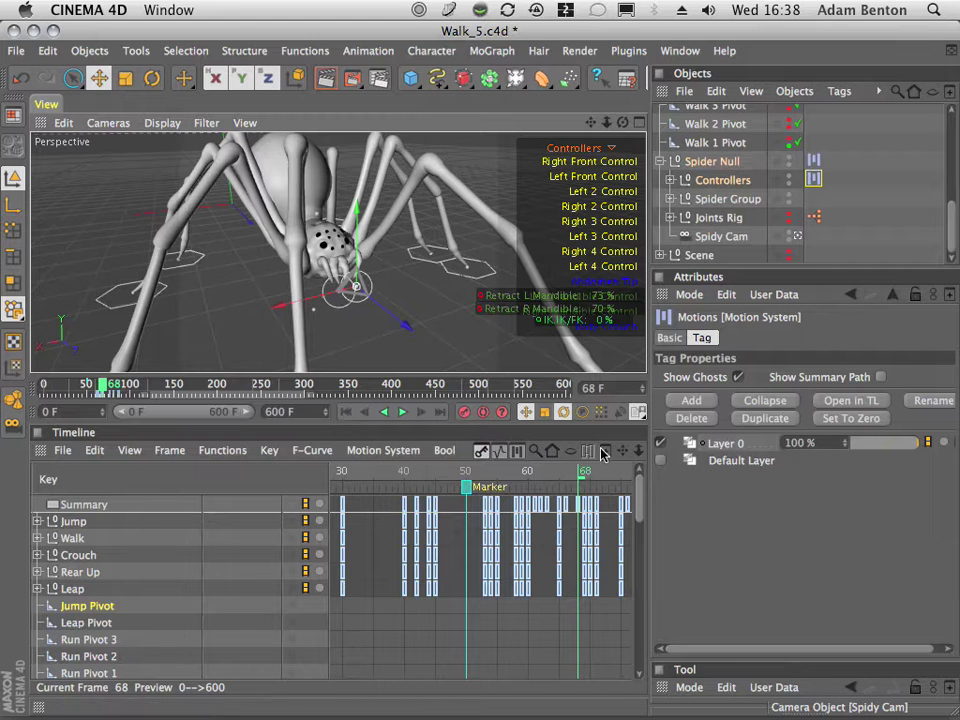
# Step: Keyframe the mandible retraction at frame 78 with left 70% and right 100%, and at frame 80 with left 96% and right 70%
pyautogui.click(527, 472)
pyautogui.moveTo(527, 472); pyautogui.dragTo(518, 510)
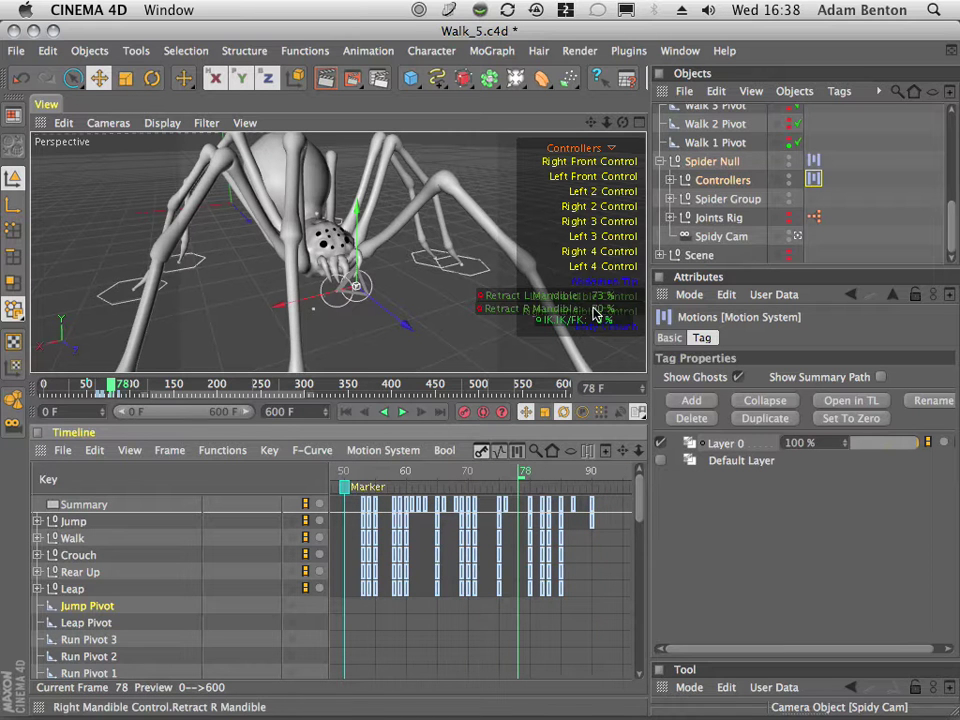
pyautogui.moveTo(595, 313); pyautogui.dragTo(478, 312)
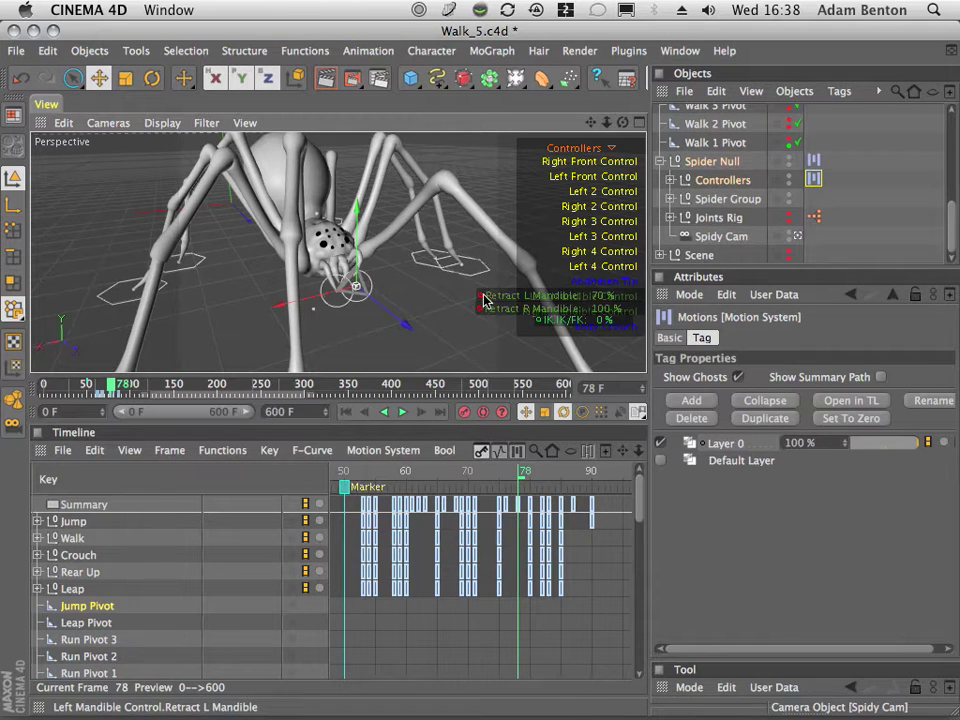
pyautogui.click(533, 470)
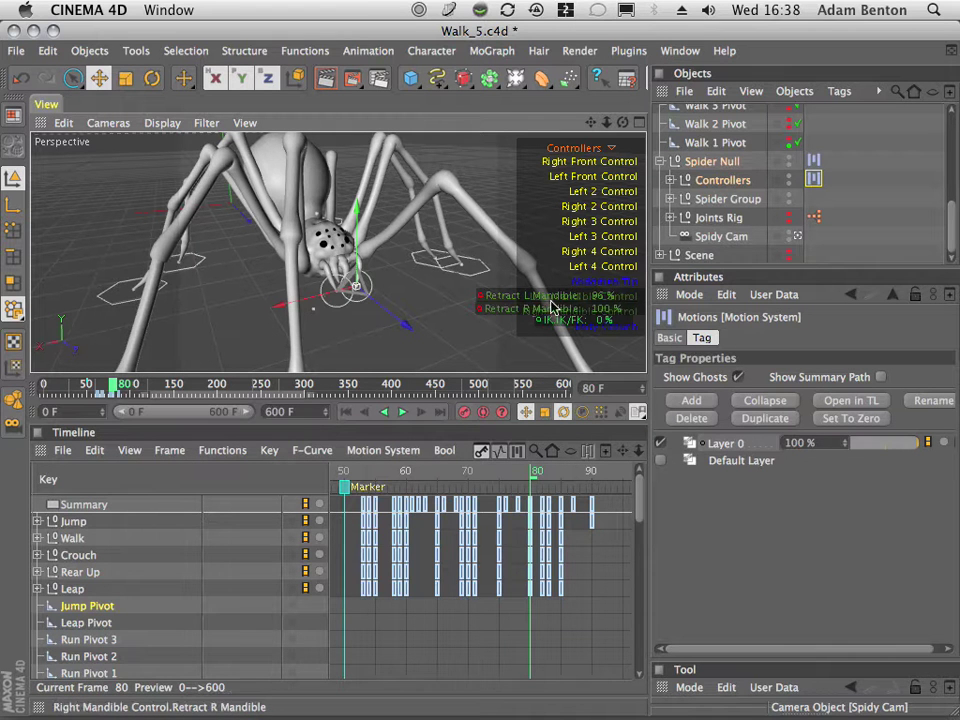
pyautogui.moveTo(595, 310); pyautogui.dragTo(564, 317)
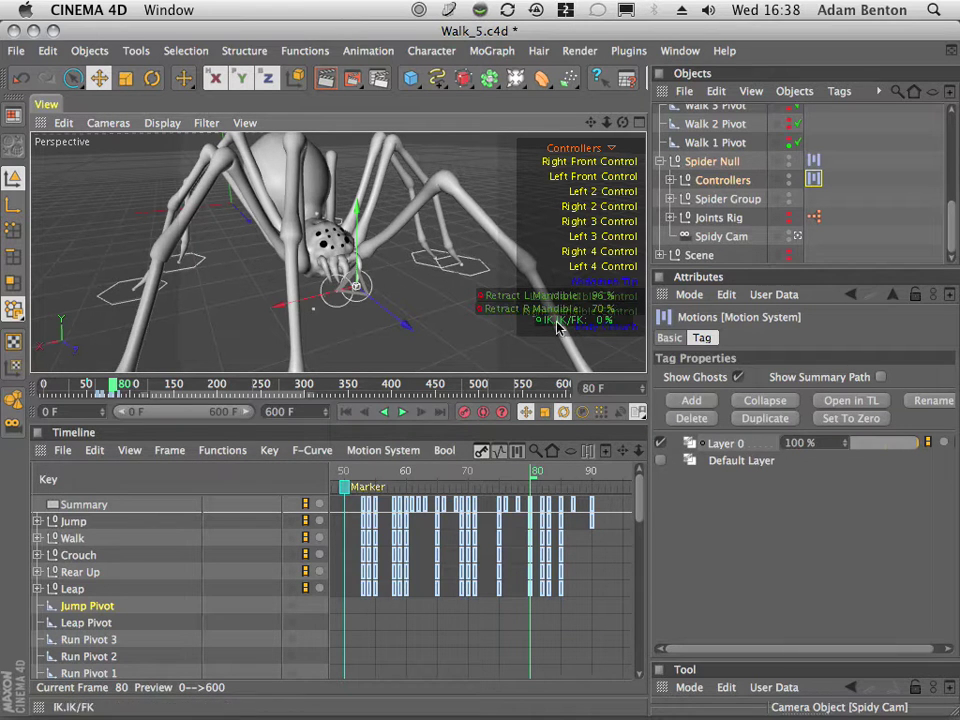
# Step: Keyframe the mandible retraction at frame 84 with left 70% and right 100%, and at frame 92 with both sides at 70%
pyautogui.moveTo(529, 472); pyautogui.dragTo(527, 502)
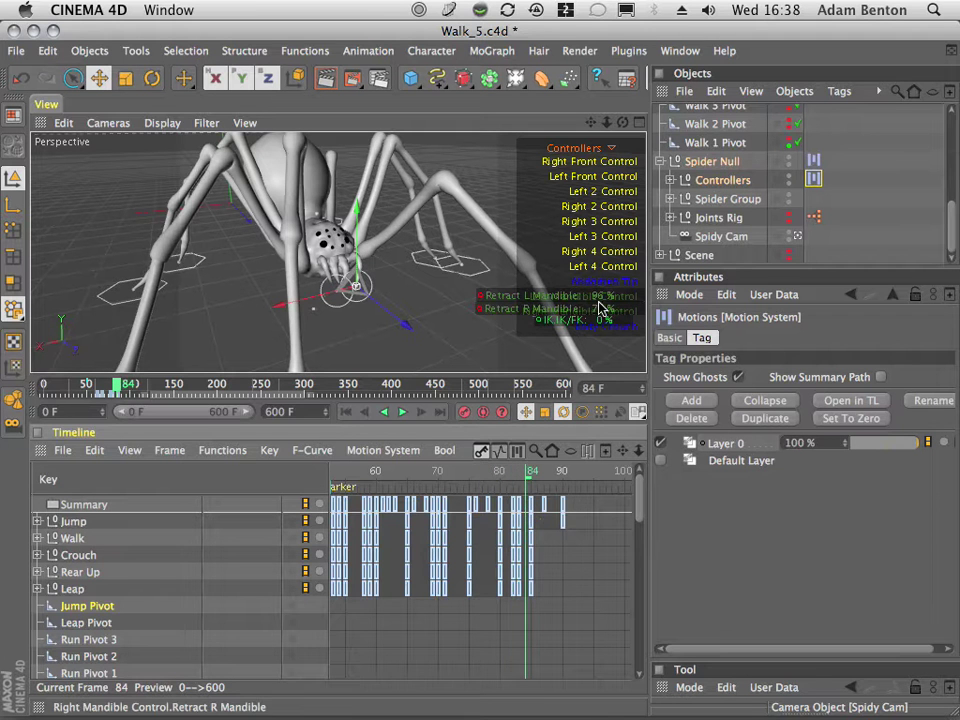
pyautogui.moveTo(606, 308); pyautogui.dragTo(628, 316)
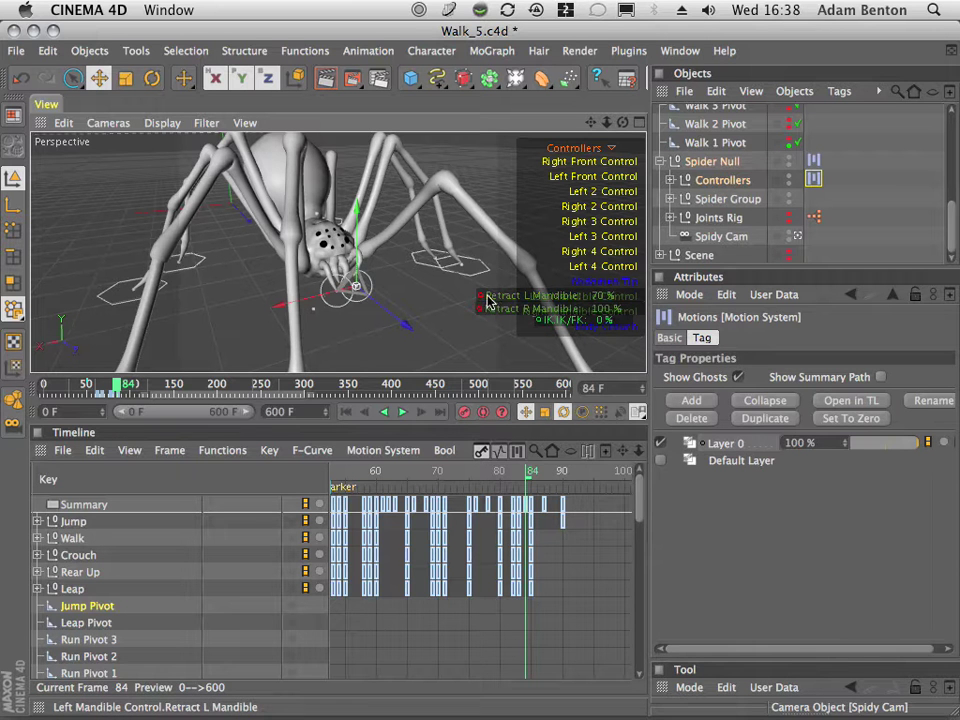
pyautogui.moveTo(521, 470)
pyautogui.mouseDown()
pyautogui.moveTo(465, 472)
pyautogui.moveTo(586, 485)
pyautogui.moveTo(543, 487)
pyautogui.moveTo(579, 489)
pyautogui.mouseUp()
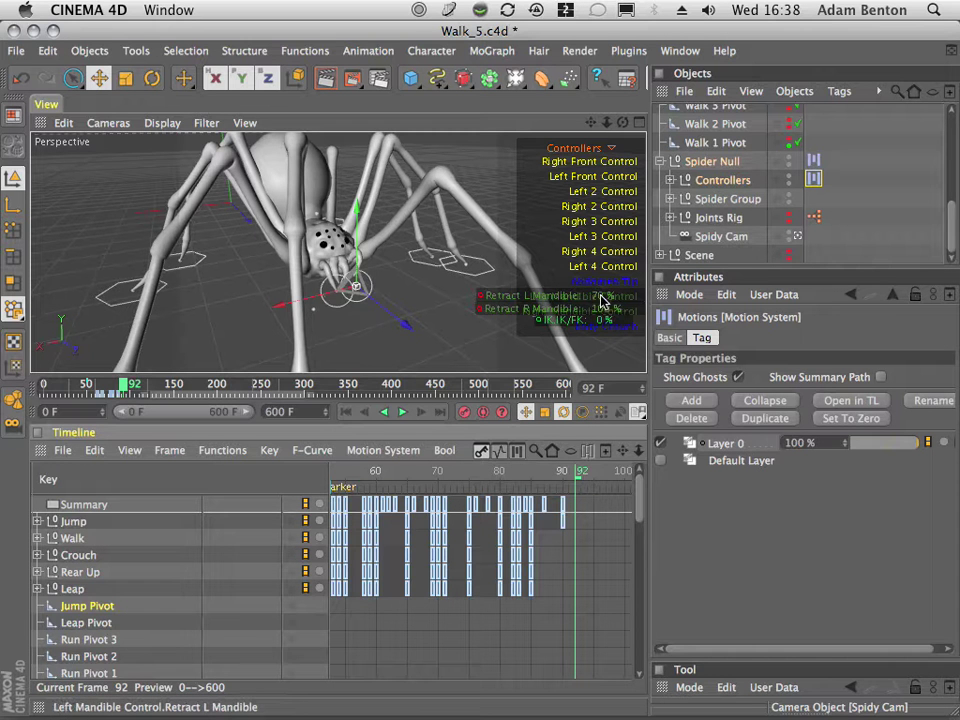
pyautogui.keyDown('ctrl'); pyautogui.click(481, 296); pyautogui.keyUp('ctrl')
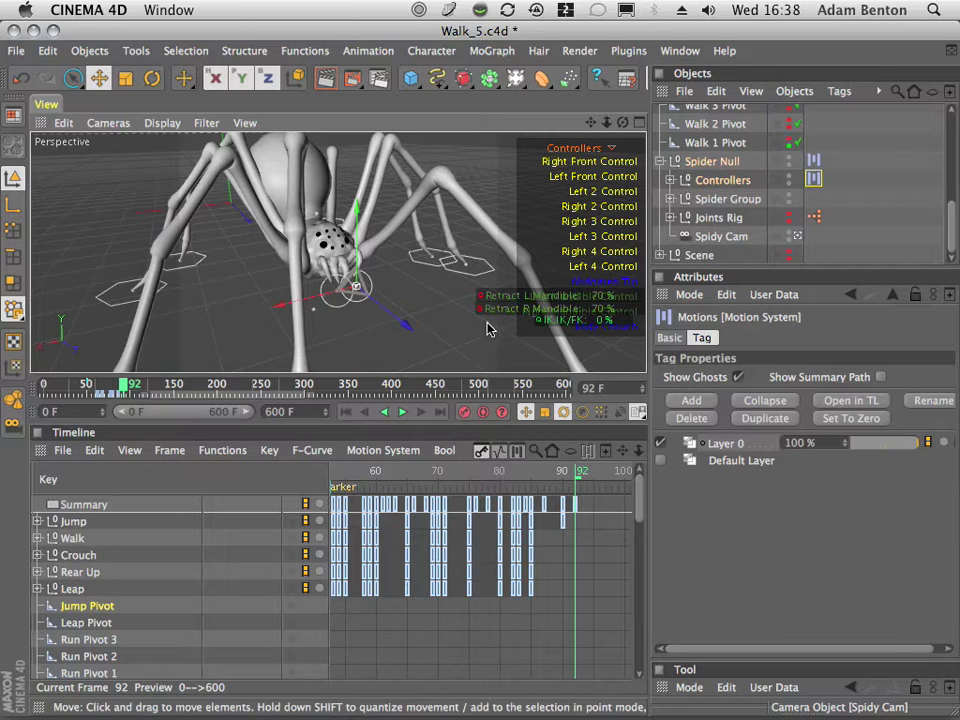
# Step: Keyframe the mandible retraction at frame 139, and at frame 137 with left 70% and right 100%
pyautogui.click(537, 471)
pyautogui.moveTo(527, 472); pyautogui.dragTo(660, 540)
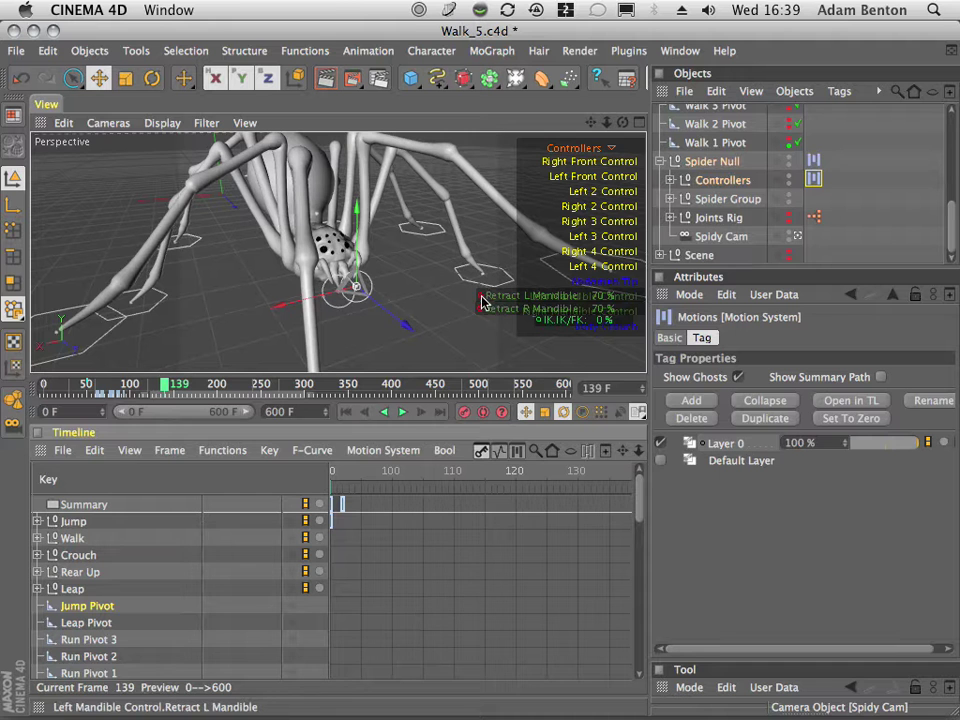
pyautogui.doubleClick(545, 296)
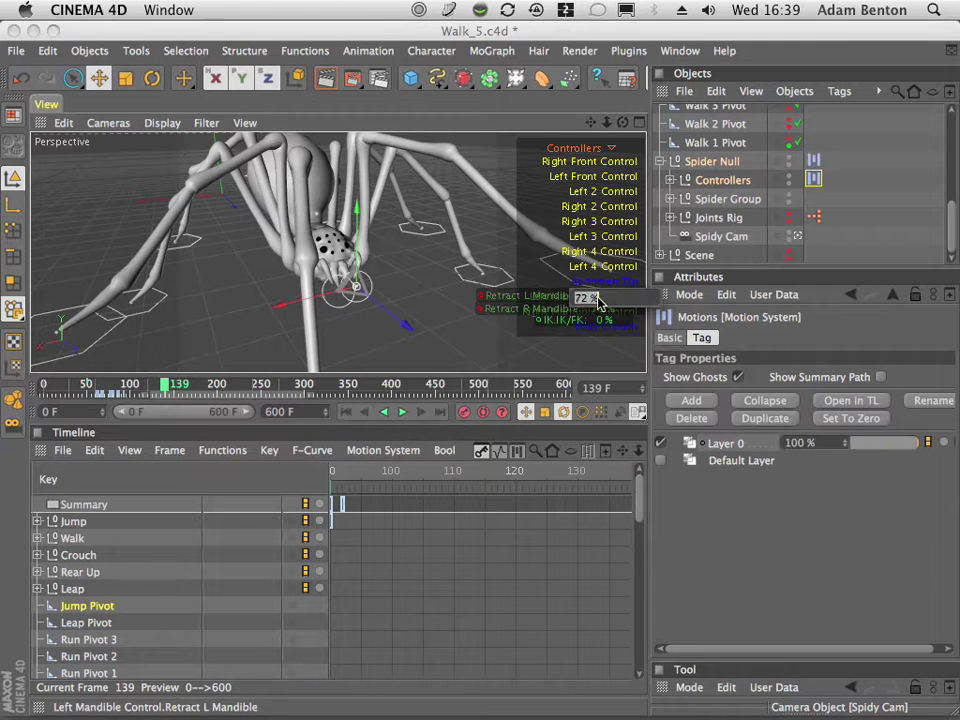
pyautogui.moveTo(348, 475); pyautogui.dragTo(571, 510)
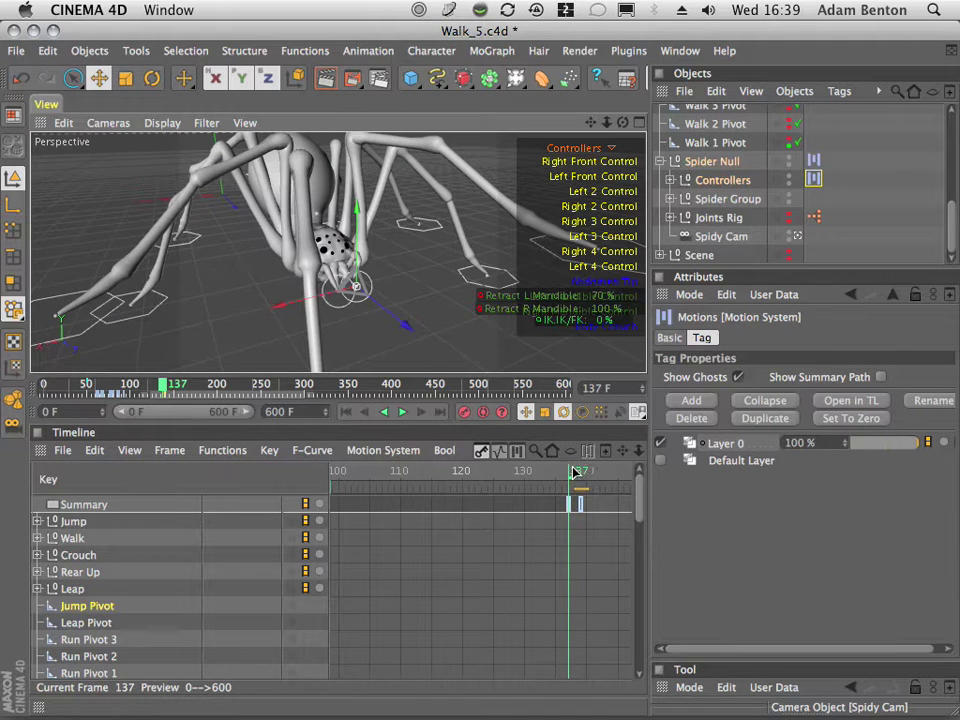
# Step: Keyframe the mandible retraction at frame 143 with left 100% and right 70%, and at frame 146 with left 70% and right 89%
pyautogui.moveTo(574, 472); pyautogui.dragTo(607, 473)
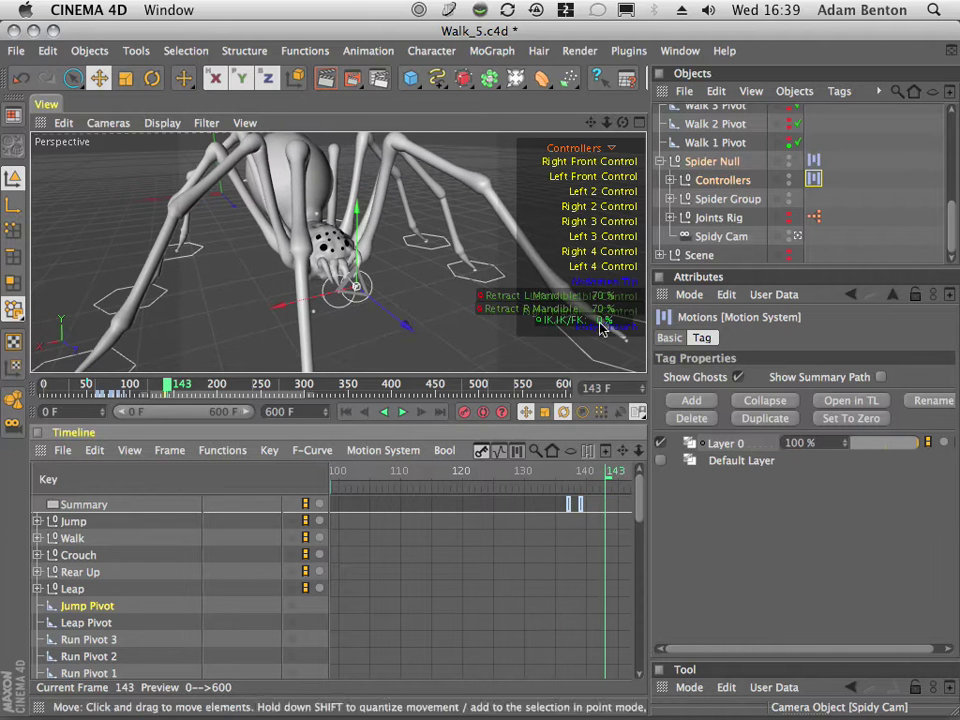
pyautogui.moveTo(601, 296); pyautogui.dragTo(627, 297)
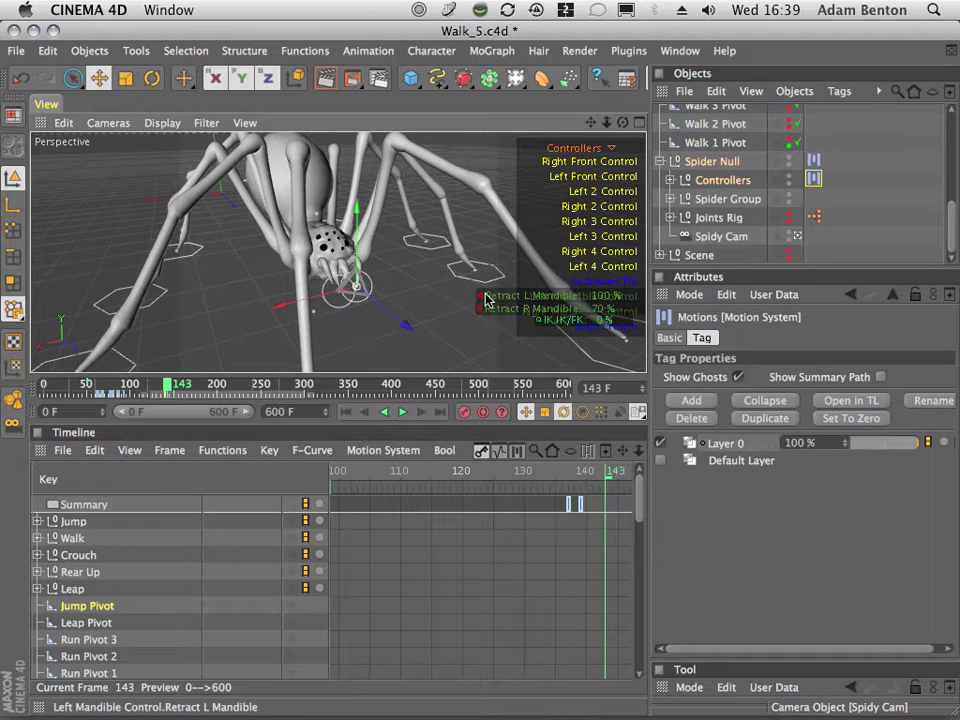
pyautogui.moveTo(594, 474); pyautogui.dragTo(532, 502)
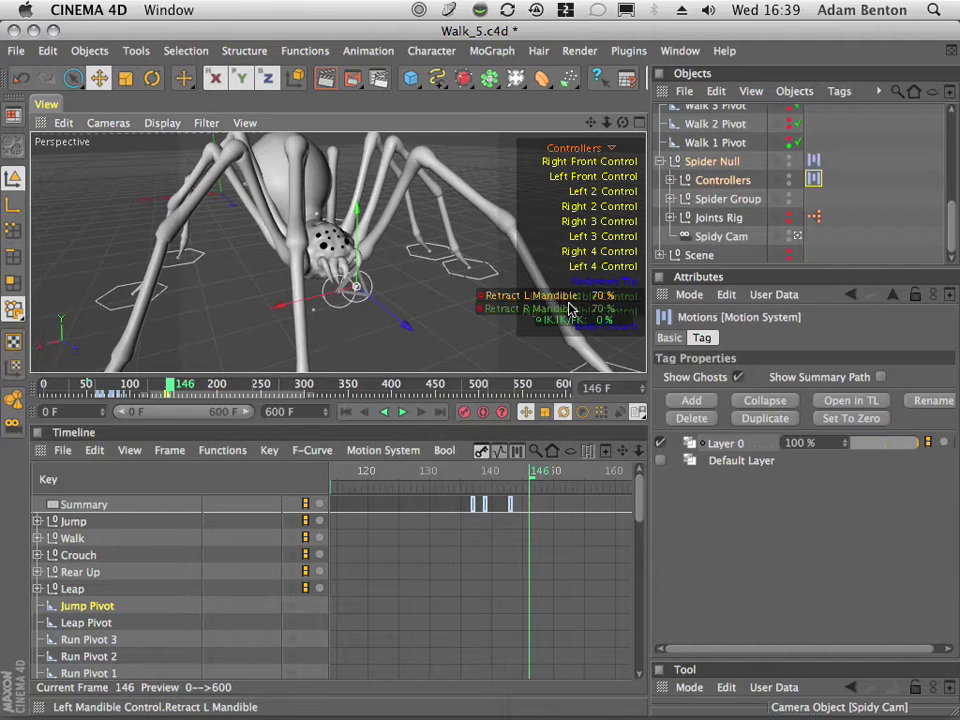
pyautogui.keyDown('ctrl'); pyautogui.click(482, 297); pyautogui.keyUp('ctrl')
pyautogui.keyDown('ctrl'); pyautogui.click(482, 309); pyautogui.keyUp('ctrl')
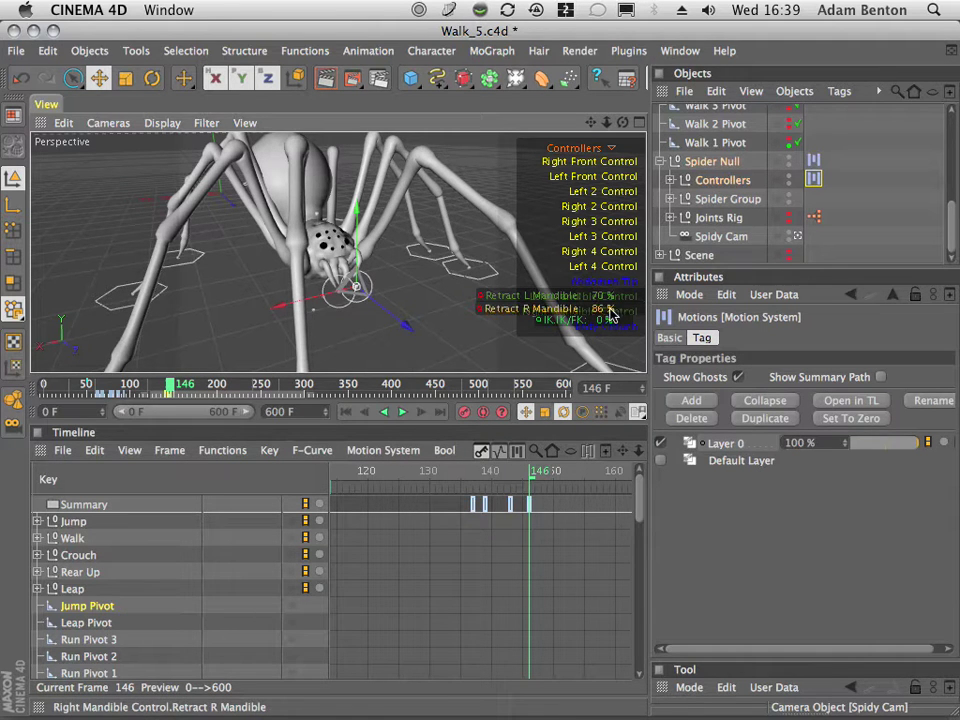
pyautogui.moveTo(610, 309); pyautogui.dragTo(613, 309)
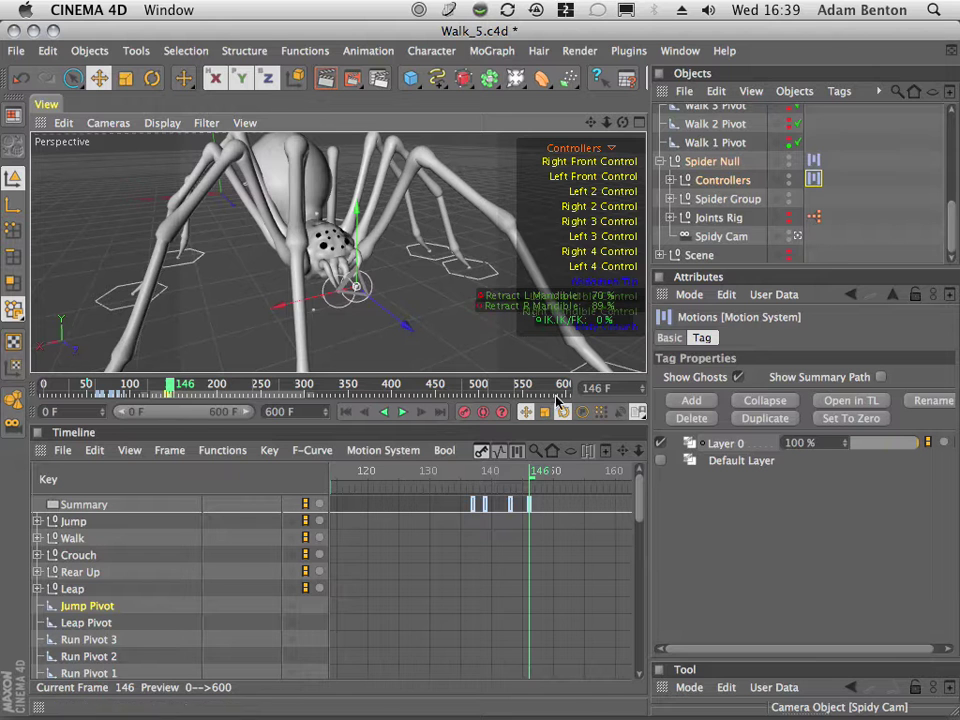
# Step: Keyframe the mandible retraction at frame 150 with left 100% and right 70%, and at frame 155 with left 70%
pyautogui.moveTo(533, 471); pyautogui.dragTo(556, 471)
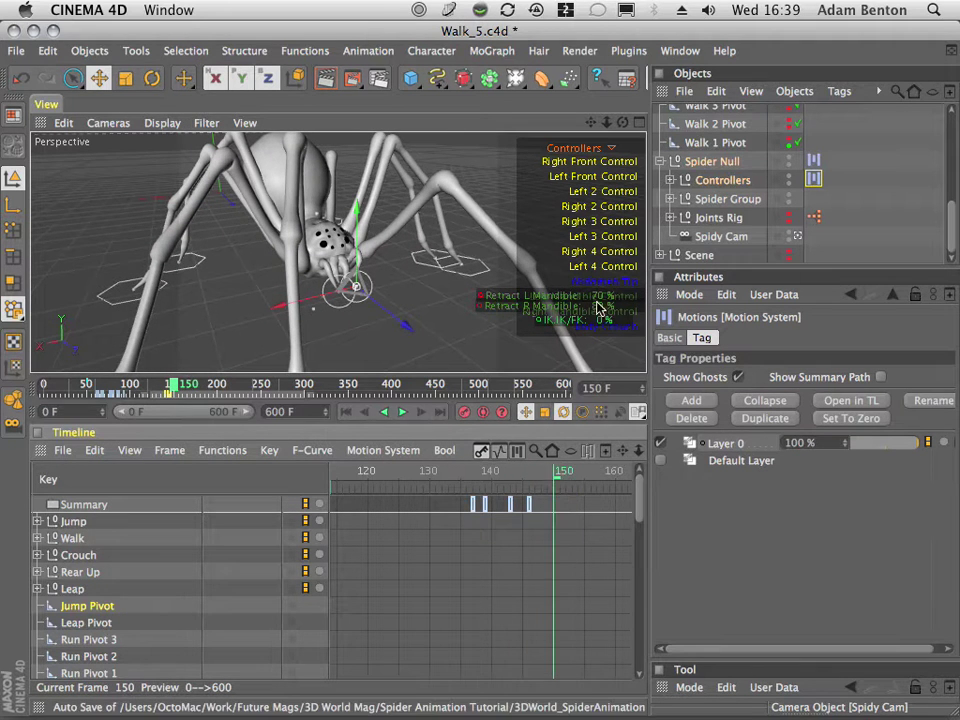
pyautogui.moveTo(597, 307); pyautogui.dragTo(611, 314)
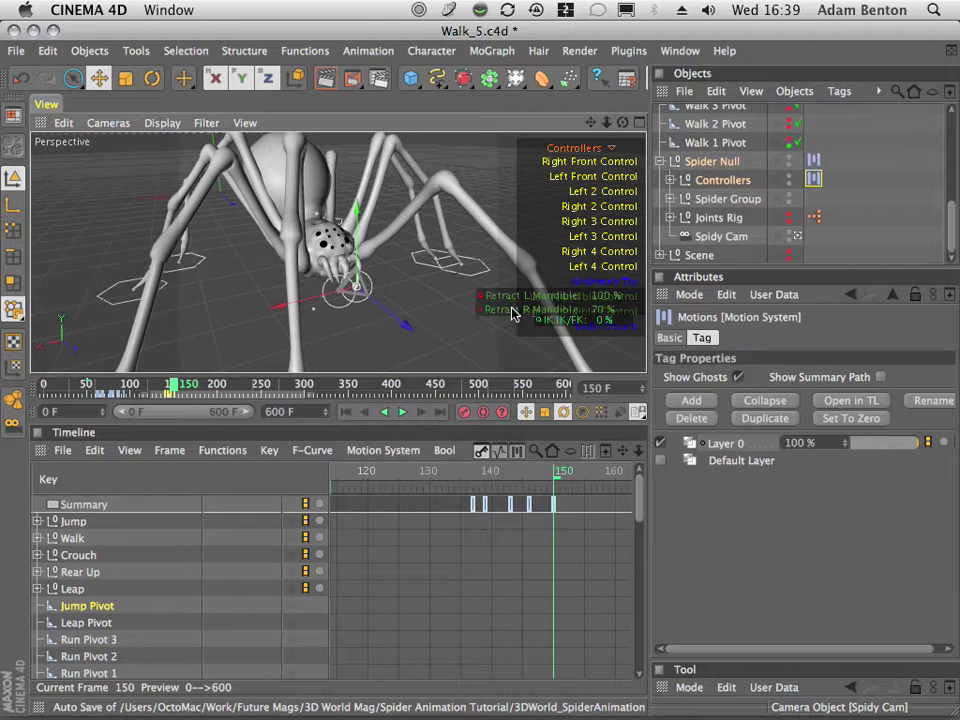
pyautogui.moveTo(553, 470); pyautogui.dragTo(521, 511)
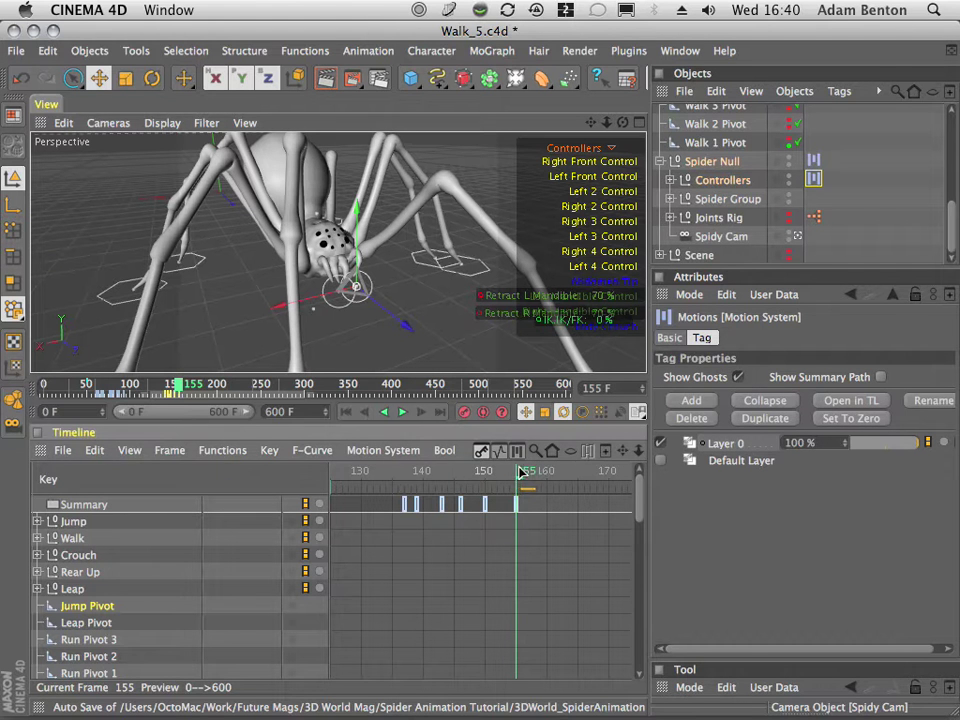
# Step: Keyframe the mandible retraction at frame 159 with left 70% and right 98%, and at frame 161 with both sides at 81%
pyautogui.moveTo(518, 483); pyautogui.dragTo(543, 472)
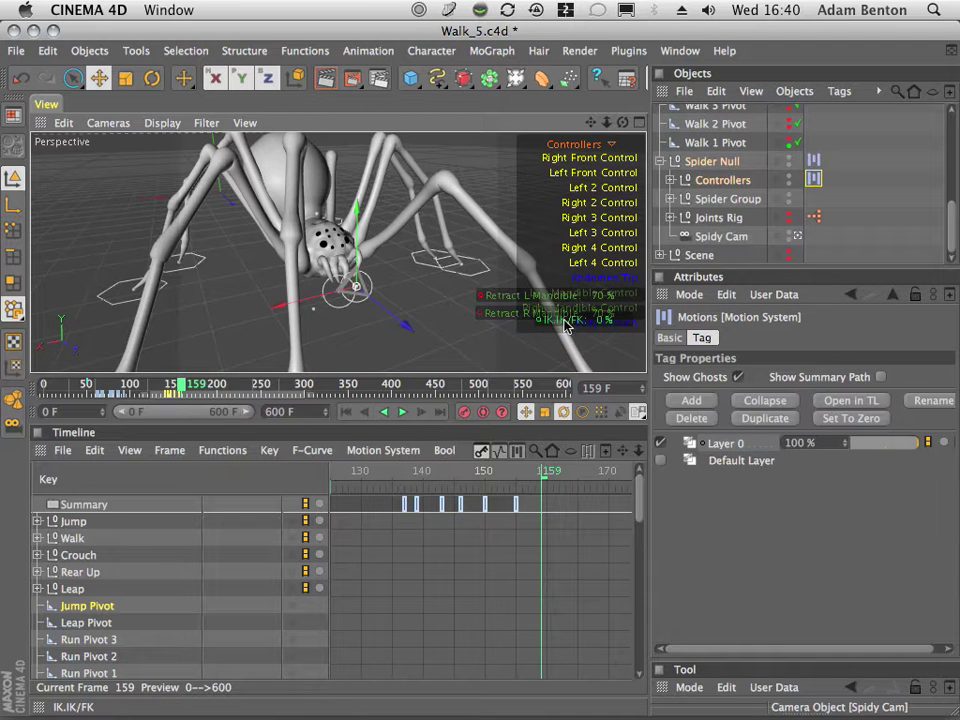
pyautogui.keyDown('ctrl'); pyautogui.moveTo(546, 322); pyautogui.dragTo(532, 341); pyautogui.keyUp('ctrl')
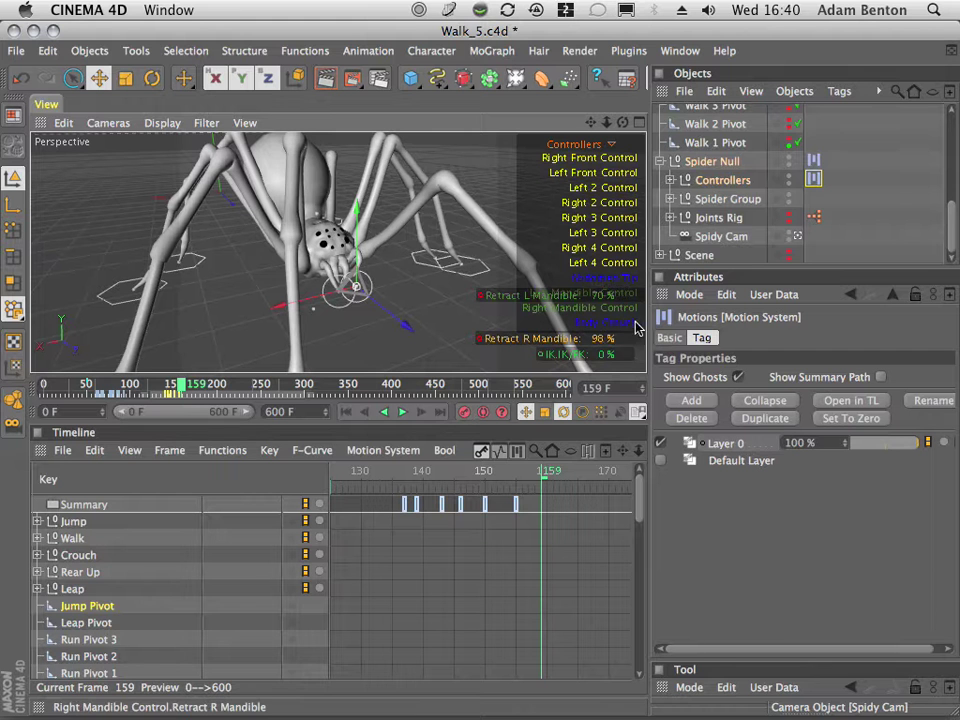
pyautogui.keyDown('ctrl'); pyautogui.click(480, 338); pyautogui.keyUp('ctrl')
pyautogui.moveTo(540, 472); pyautogui.dragTo(462, 508)
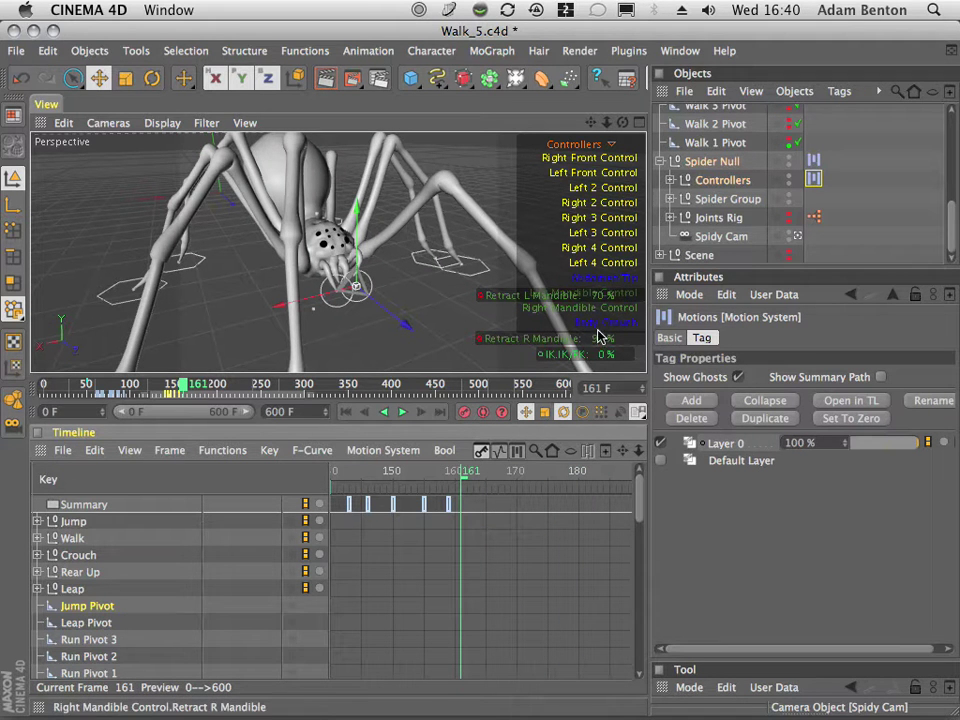
pyautogui.moveTo(590, 344); pyautogui.dragTo(480, 343)
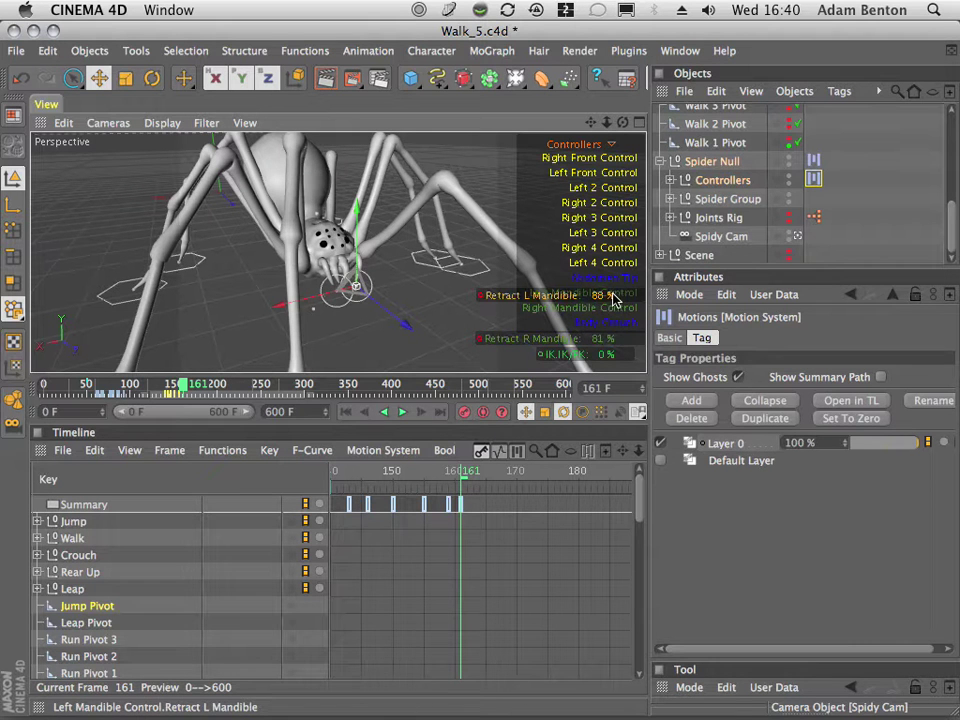
pyautogui.moveTo(614, 298); pyautogui.dragTo(609, 302)
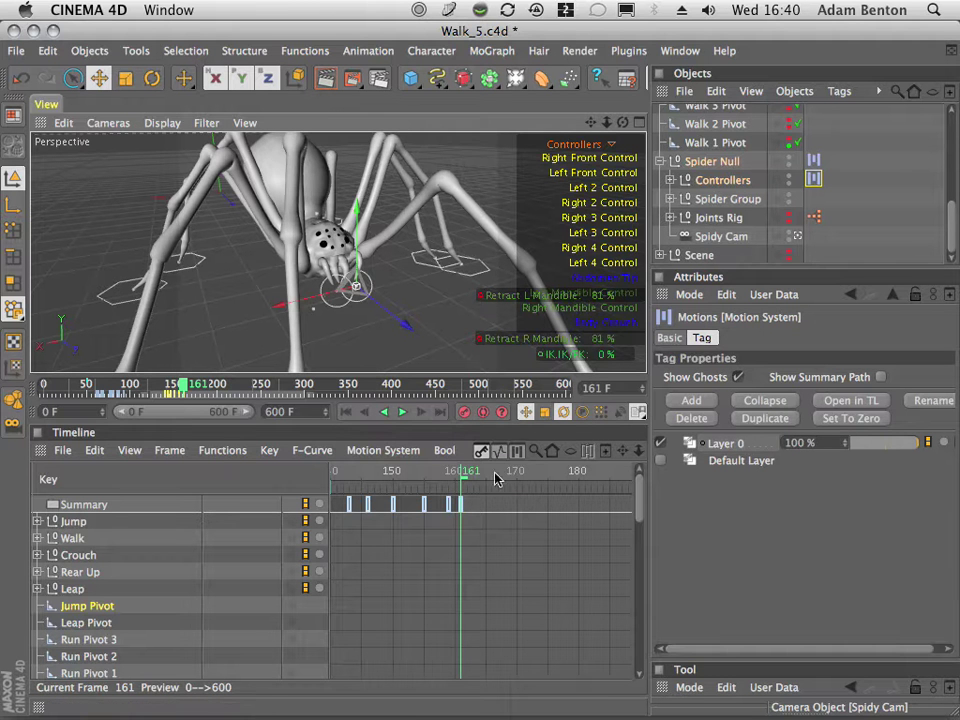
# Step: Play the animation on from the last mandible keyframe to frame 385 to review the spider's motion
pyautogui.click(449, 472)
pyautogui.moveTo(449, 472); pyautogui.dragTo(428, 512)
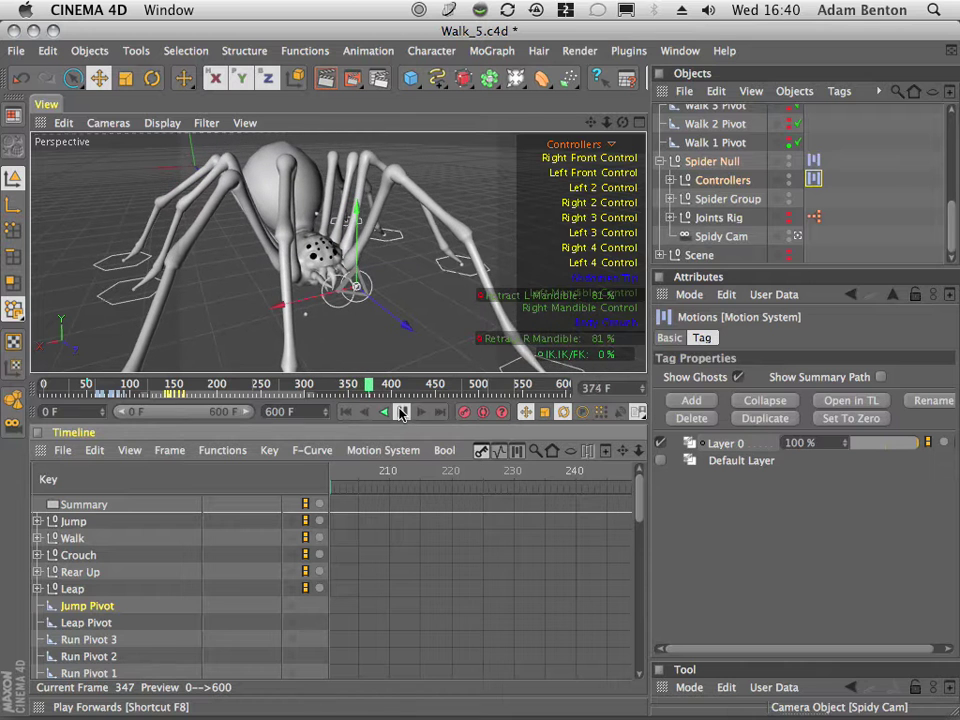
pyautogui.click(400, 413)
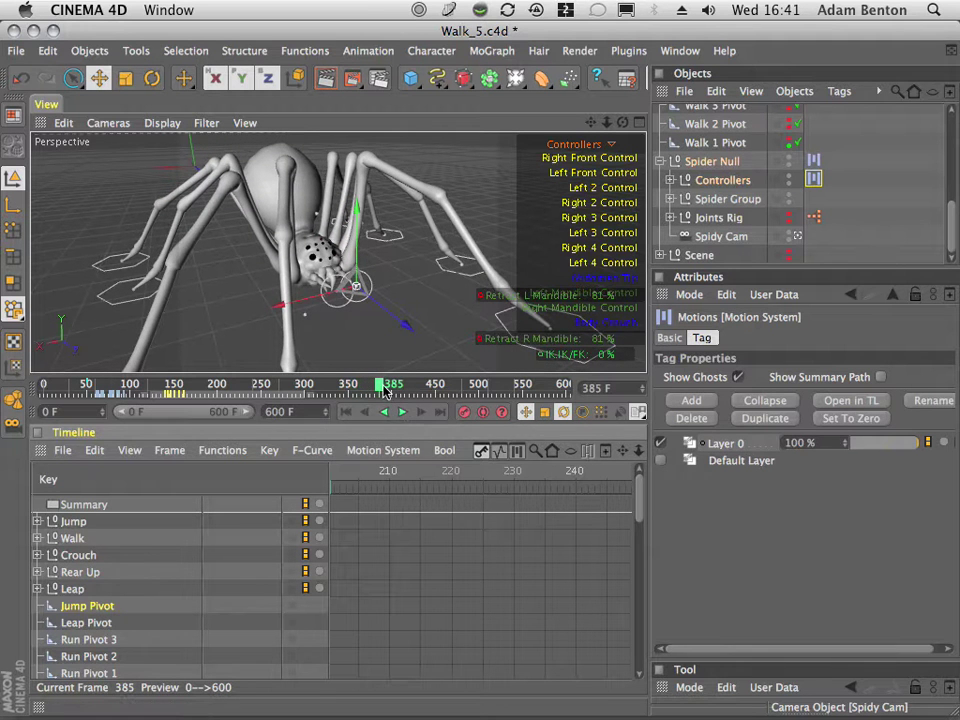
# Step: Keyframe the mandible retraction with right 70% at frame 366, and with both sides at 70% at frame 372
pyautogui.moveTo(384, 390); pyautogui.dragTo(349, 390)
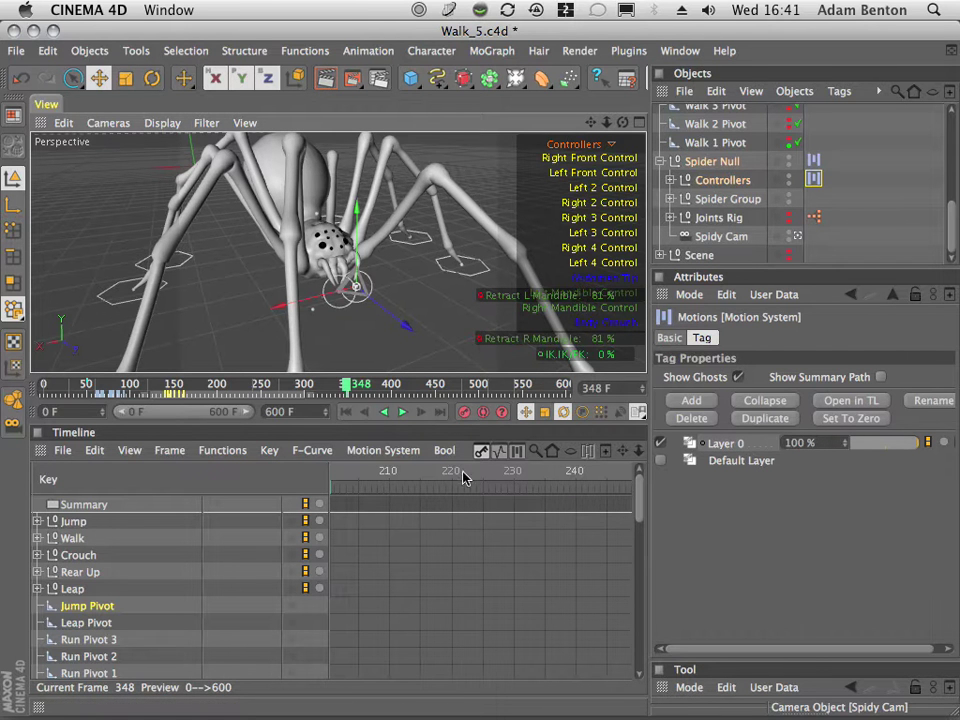
pyautogui.moveTo(352, 390); pyautogui.dragTo(371, 390)
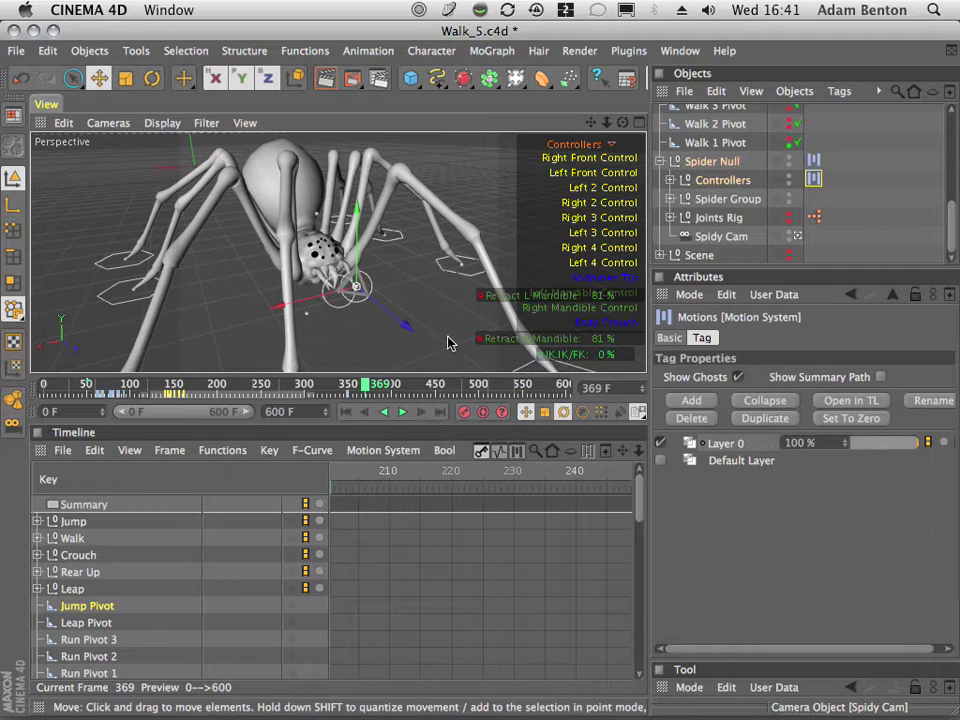
pyautogui.moveTo(367, 390)
pyautogui.mouseDown()
pyautogui.moveTo(320, 390)
pyautogui.moveTo(362, 400)
pyautogui.moveTo(379, 392)
pyautogui.mouseUp()
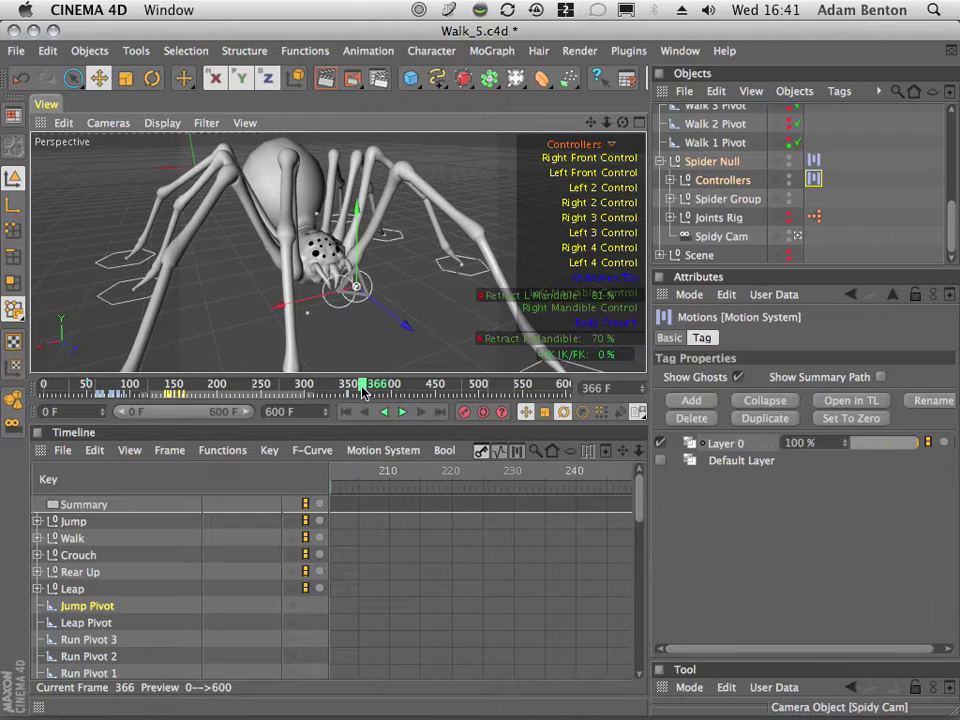
pyautogui.moveTo(362, 390); pyautogui.dragTo(368, 388)
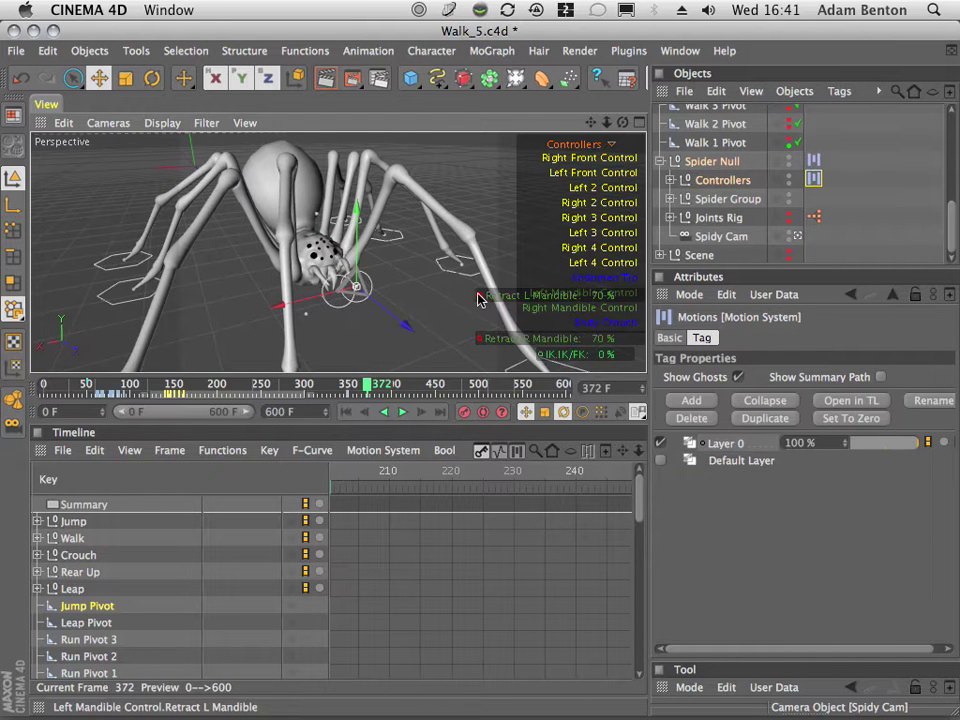
# Step: Go to frame 414 and keyframe the Retract L and Retract R Mandible values at 100%
pyautogui.moveTo(366, 388); pyautogui.dragTo(407, 388)
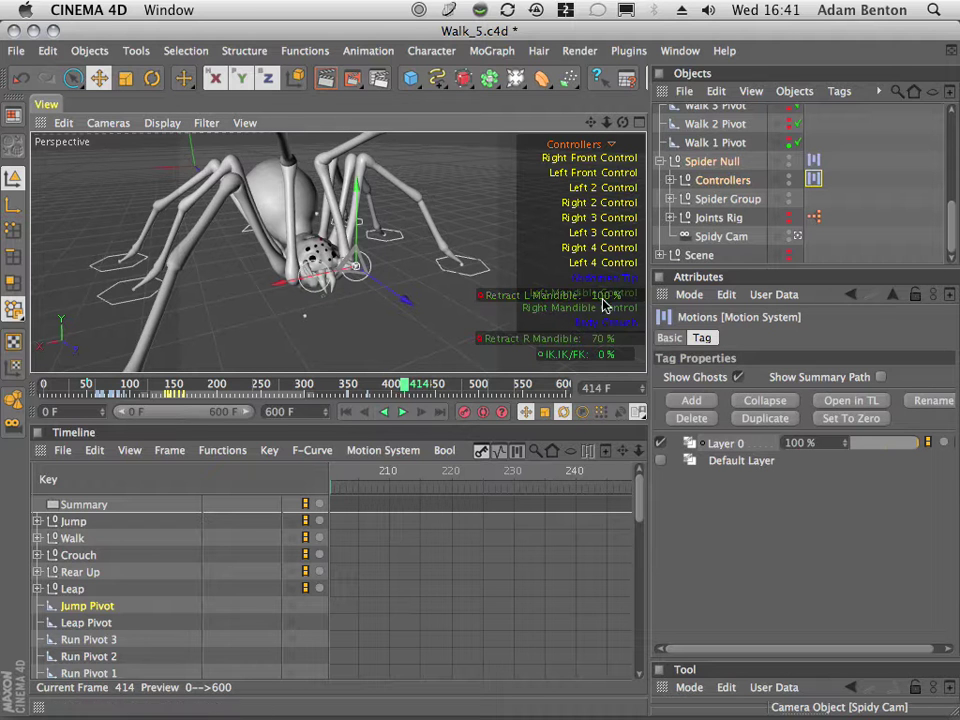
pyautogui.moveTo(604, 304); pyautogui.dragTo(488, 302)
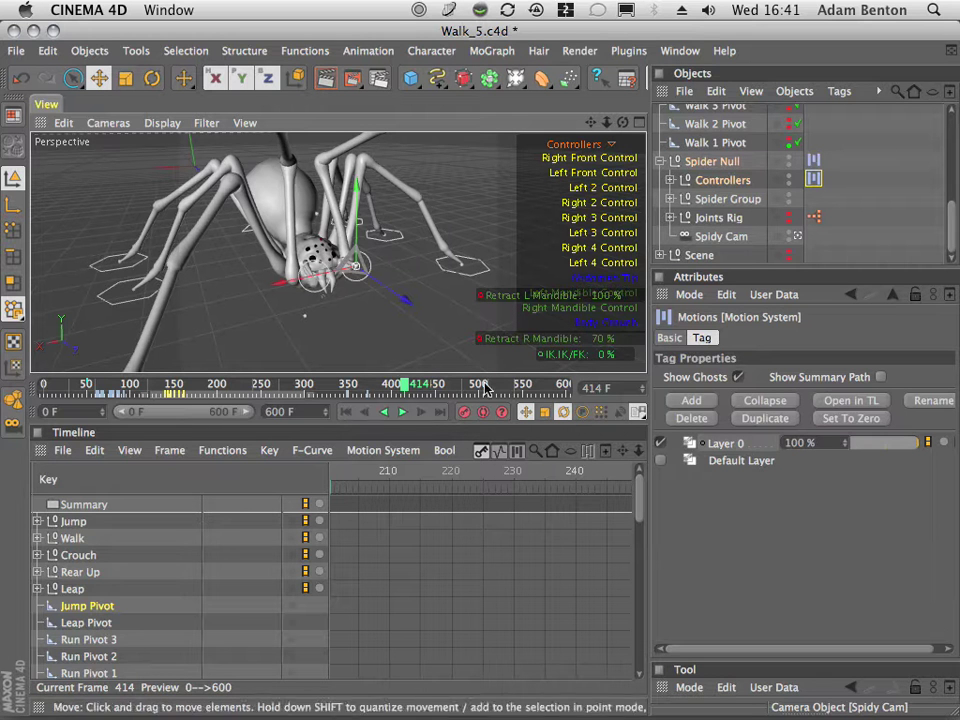
pyautogui.moveTo(602, 344); pyautogui.dragTo(480, 338)
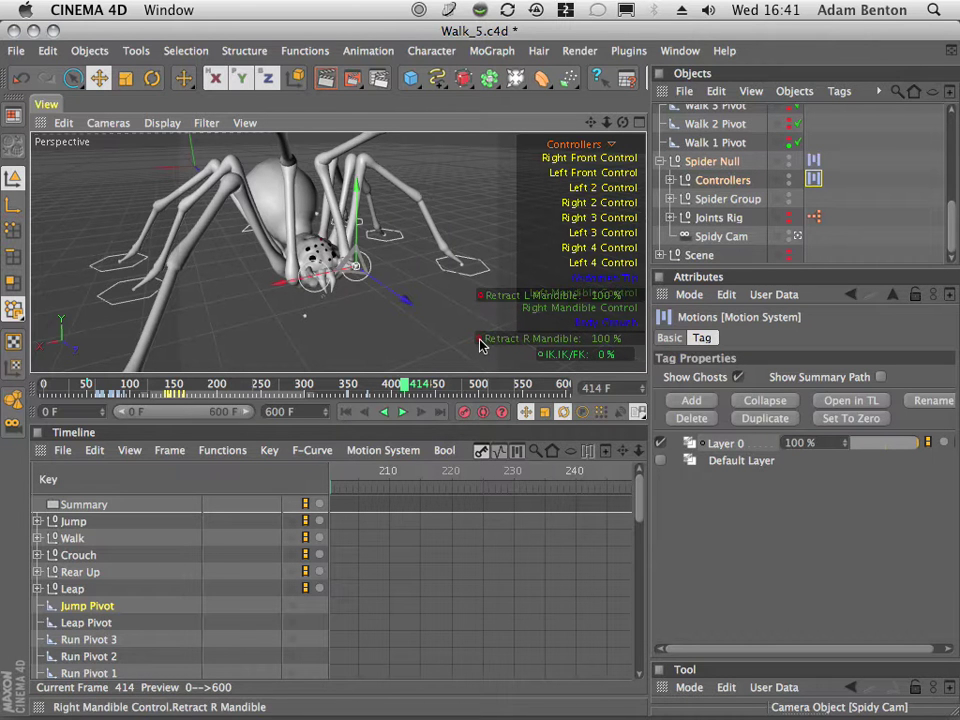
# Step: Go back to frame 385 and keyframe the mandible retraction with left 71% and right 70%
pyautogui.moveTo(410, 390); pyautogui.dragTo(379, 439)
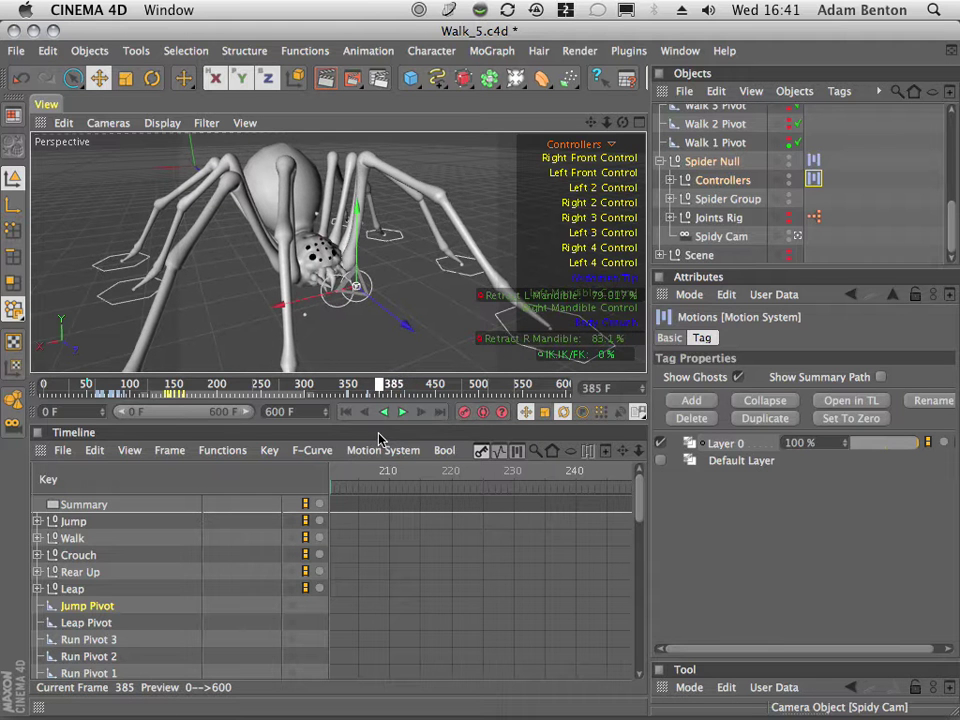
pyautogui.moveTo(562, 303); pyautogui.dragTo(575, 316)
pyautogui.keyDown('ctrl'); pyautogui.click(481, 296); pyautogui.keyUp('ctrl')
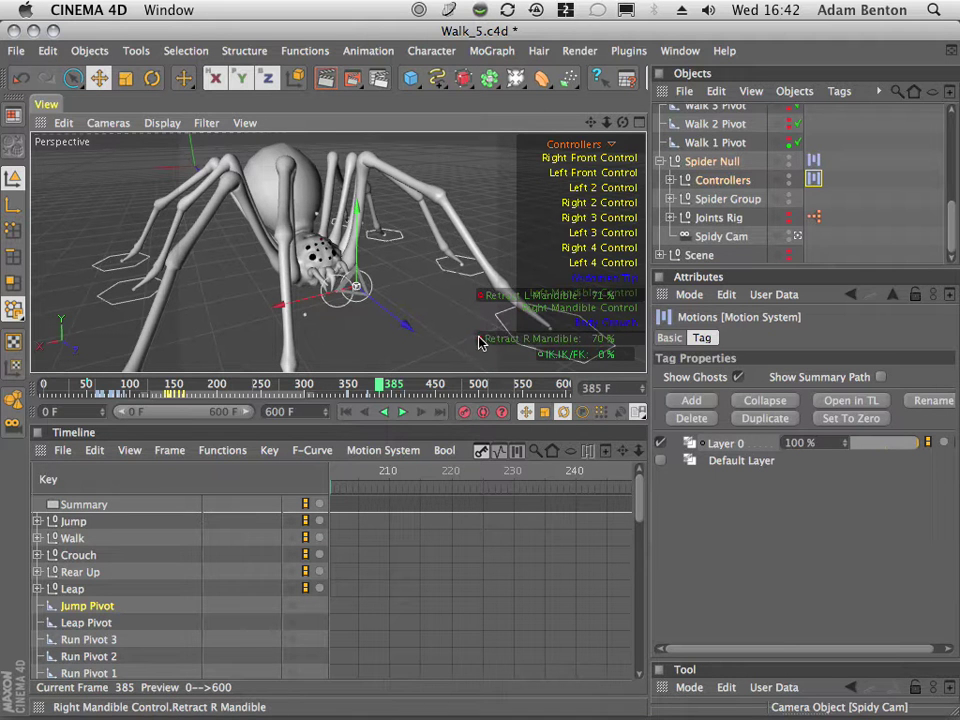
# Step: Scrub the animation to frames 508 and 514 to check the mandible retraction, and go back to frame 487
pyautogui.moveTo(389, 391); pyautogui.dragTo(488, 396)
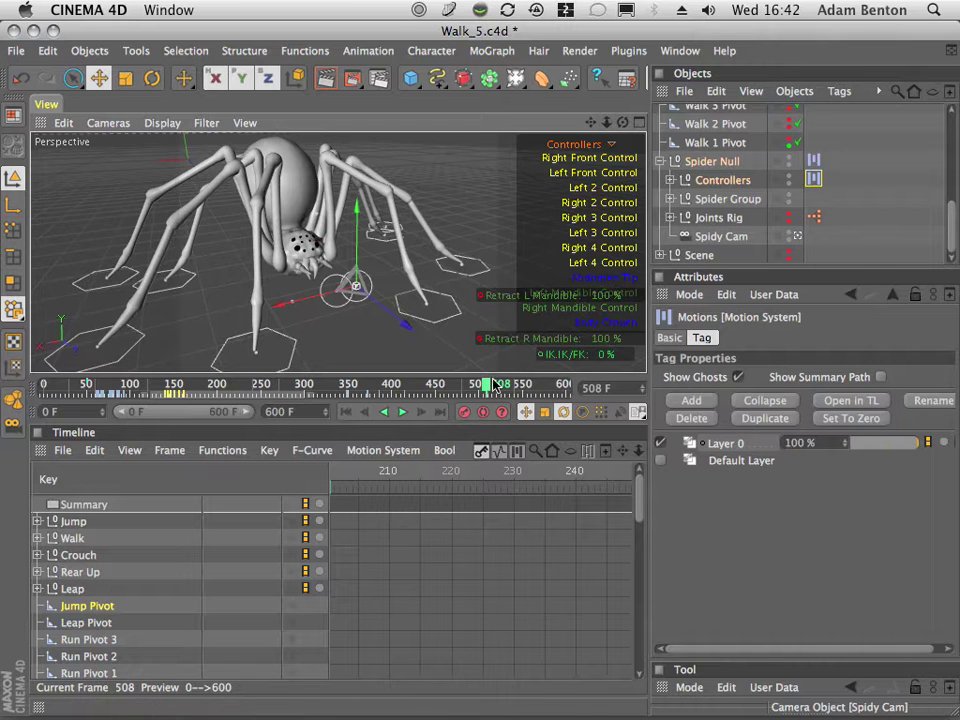
pyautogui.moveTo(492, 385); pyautogui.dragTo(491, 385)
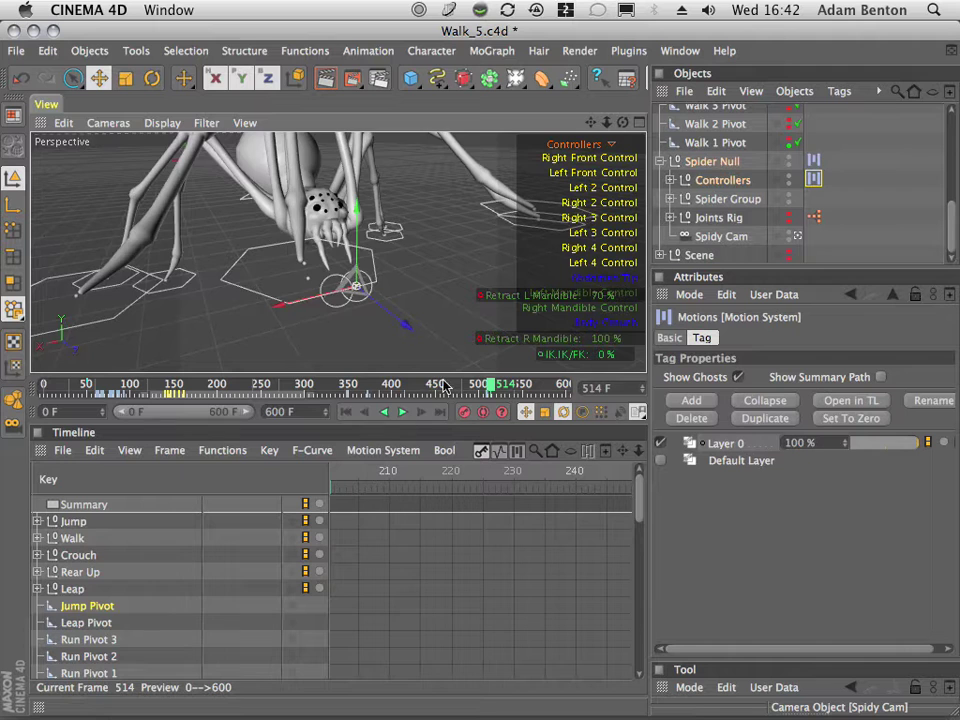
pyautogui.moveTo(476, 391)
pyautogui.mouseDown()
pyautogui.moveTo(456, 394)
pyautogui.moveTo(483, 393)
pyautogui.moveTo(469, 393)
pyautogui.mouseUp()
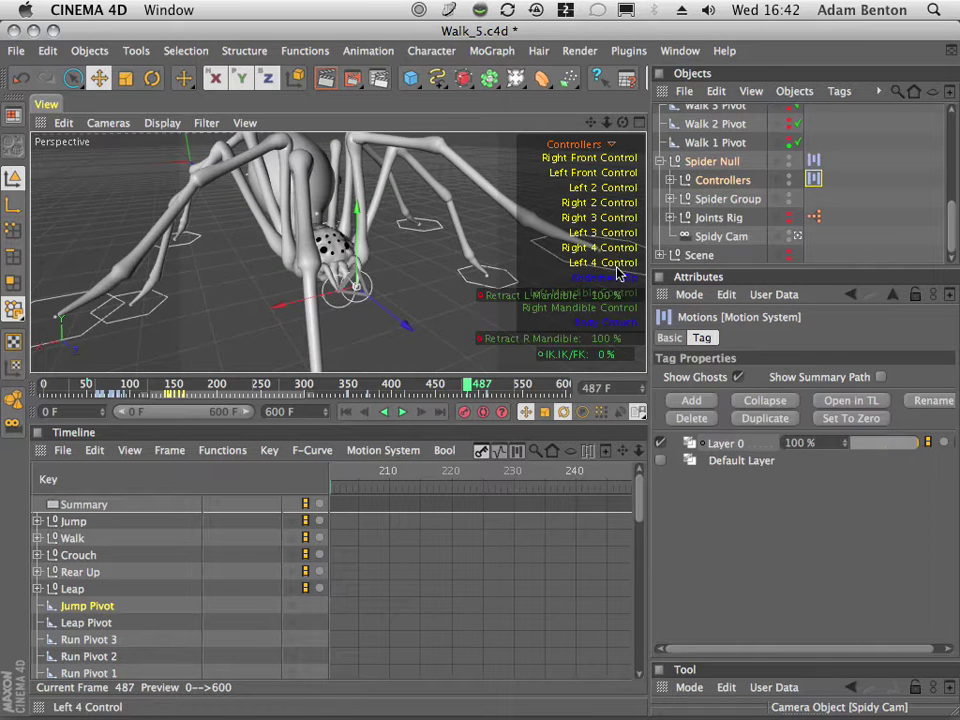
# Step: Move the Retract L and R Mandible sliders to the viewport's lower-left corner, and keyframe both mandible controls at frame 487
pyautogui.moveTo(548, 300); pyautogui.dragTo(182, 354)
pyautogui.moveTo(518, 342); pyautogui.dragTo(150, 333)
pyautogui.click(553, 293)
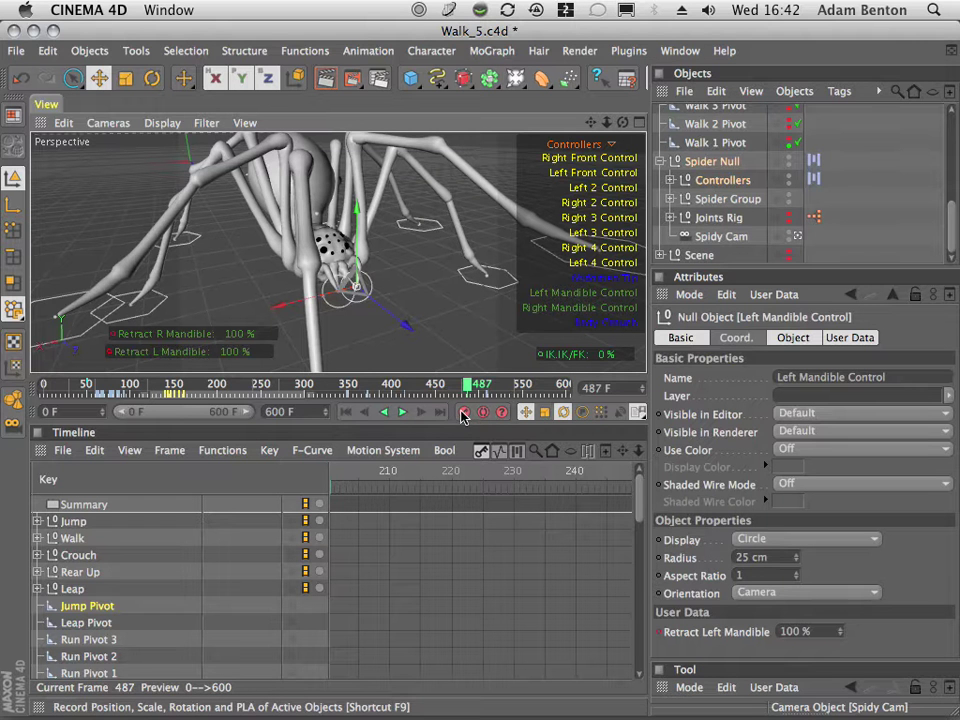
pyautogui.click(574, 308)
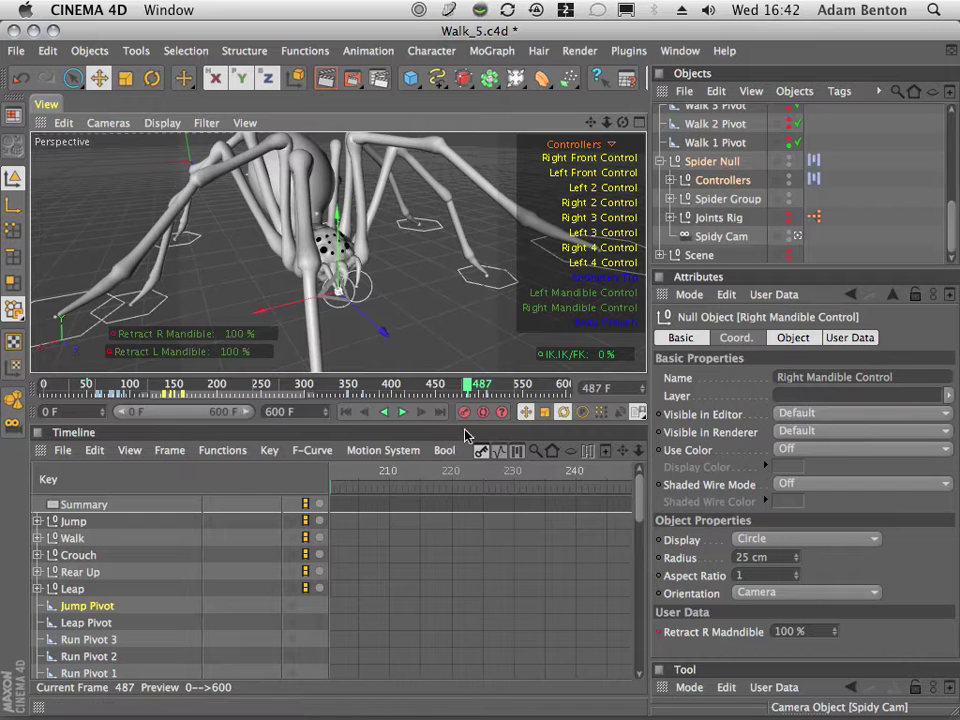
# Step: At frame 499, select Right and Left Mandible Control together in the Controllers group and move them closer to the spider's head
pyautogui.moveTo(474, 388)
pyautogui.mouseDown()
pyautogui.moveTo(450, 389)
pyautogui.moveTo(479, 393)
pyautogui.mouseUp()
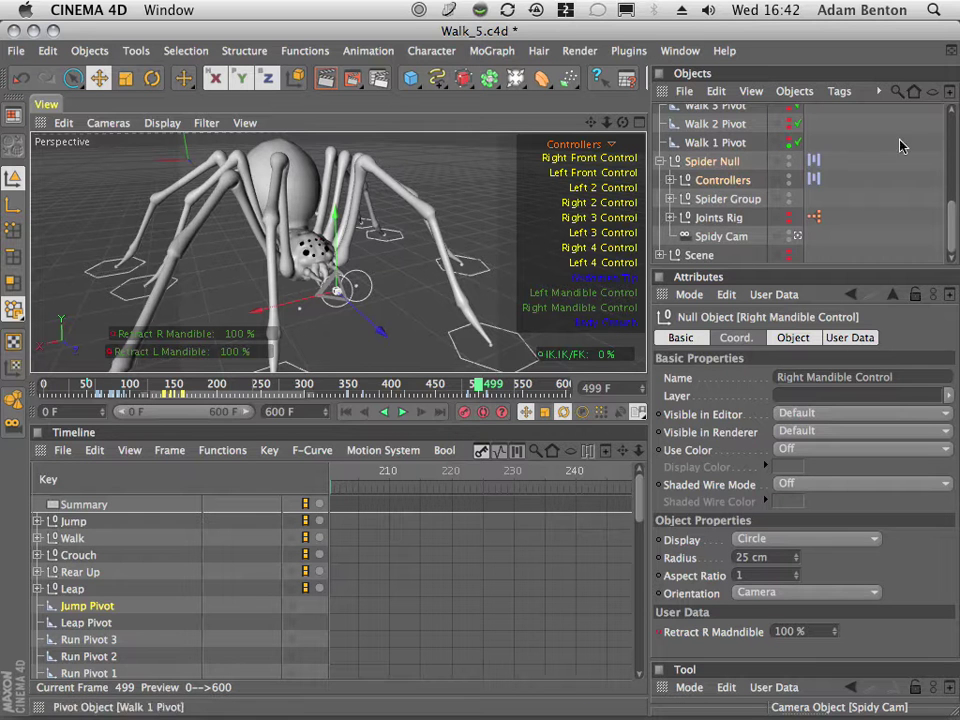
pyautogui.click(670, 180)
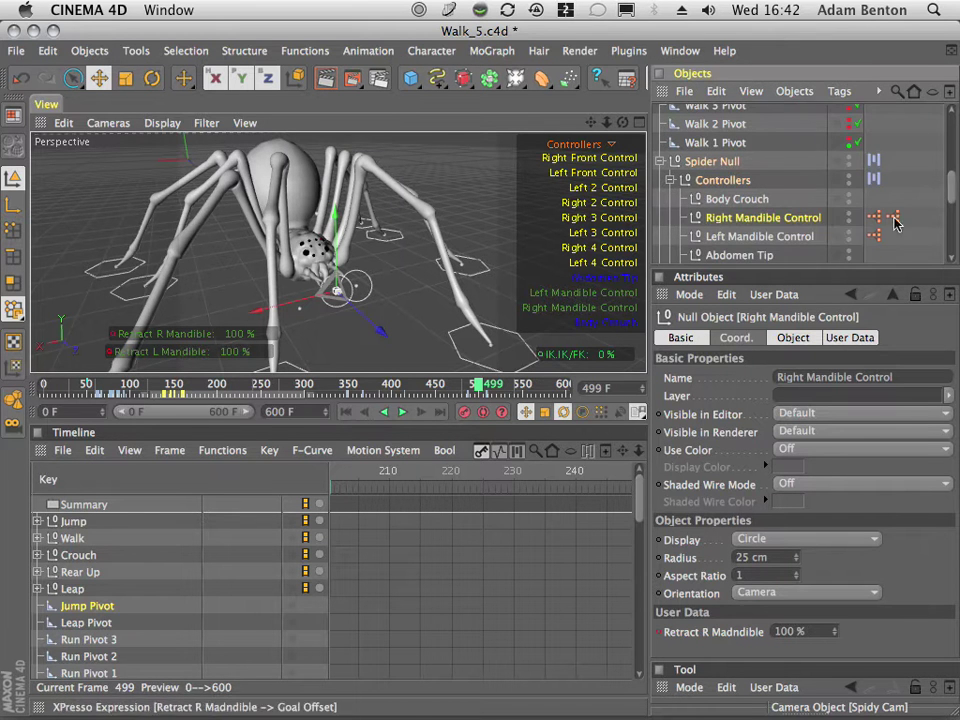
pyautogui.keyDown('shift'); pyautogui.click(762, 237); pyautogui.keyUp('shift')
pyautogui.click(763, 217)
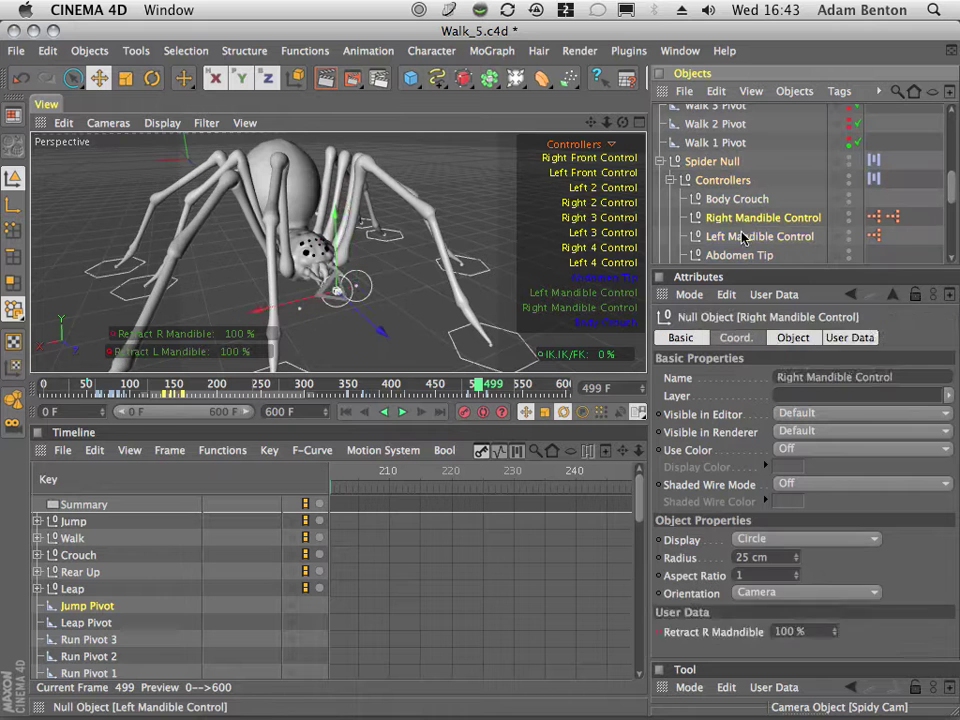
pyautogui.keyDown('shift'); pyautogui.click(760, 236); pyautogui.keyUp('shift')
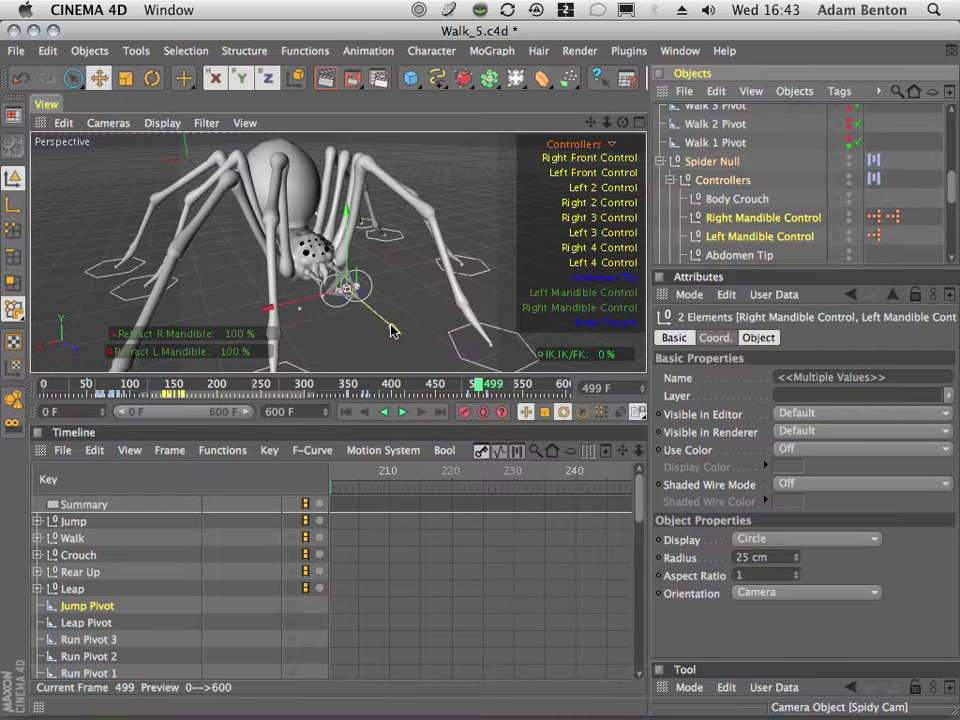
pyautogui.moveTo(389, 323); pyautogui.dragTo(373, 324)
pyautogui.moveTo(362, 230); pyautogui.dragTo(343, 204)
pyautogui.moveTo(383, 310); pyautogui.dragTo(341, 285)
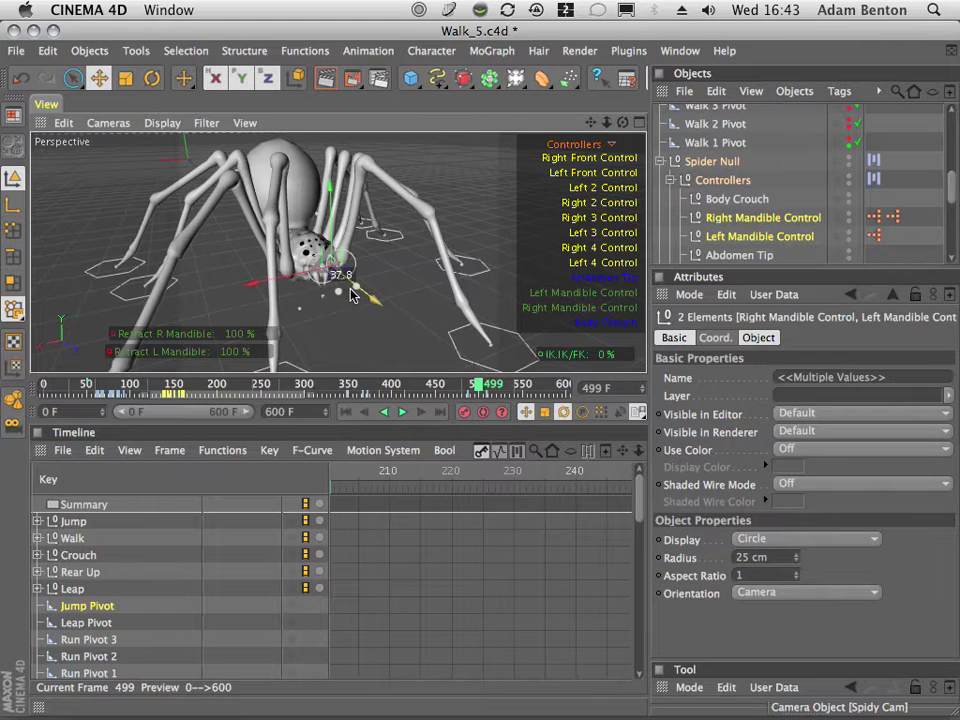
pyautogui.moveTo(606, 123); pyautogui.dragTo(675, 117)
pyautogui.moveTo(317, 214); pyautogui.dragTo(308, 264)
pyautogui.moveTo(355, 367); pyautogui.dragTo(347, 360)
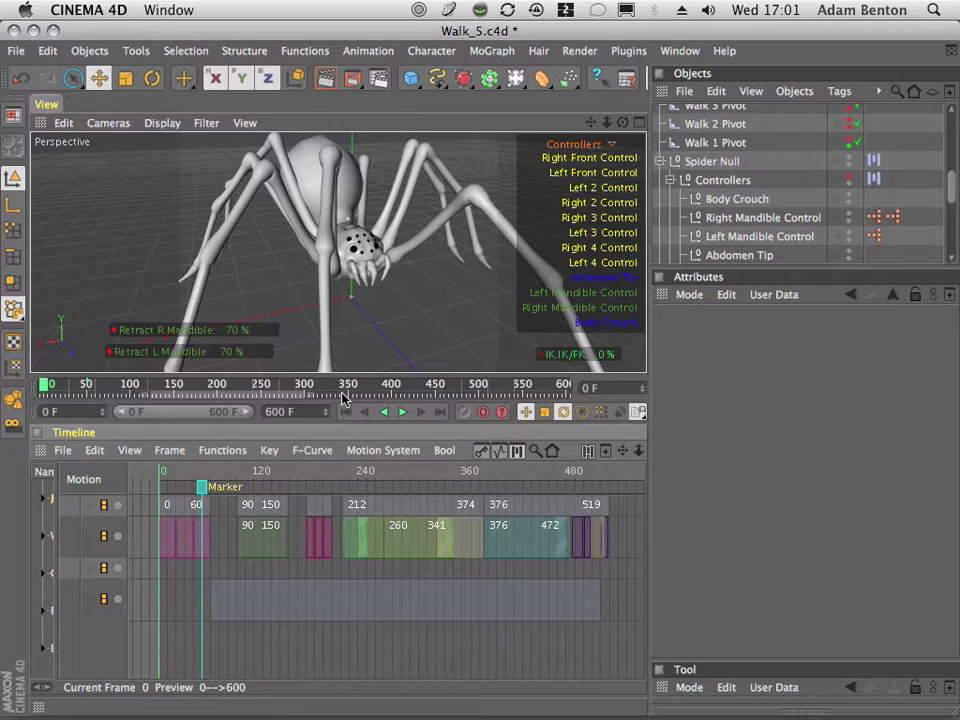
# Step: Play the whole animation from frame 0 to review the mandible movement, and go back to frame 369
pyautogui.click(402, 412)
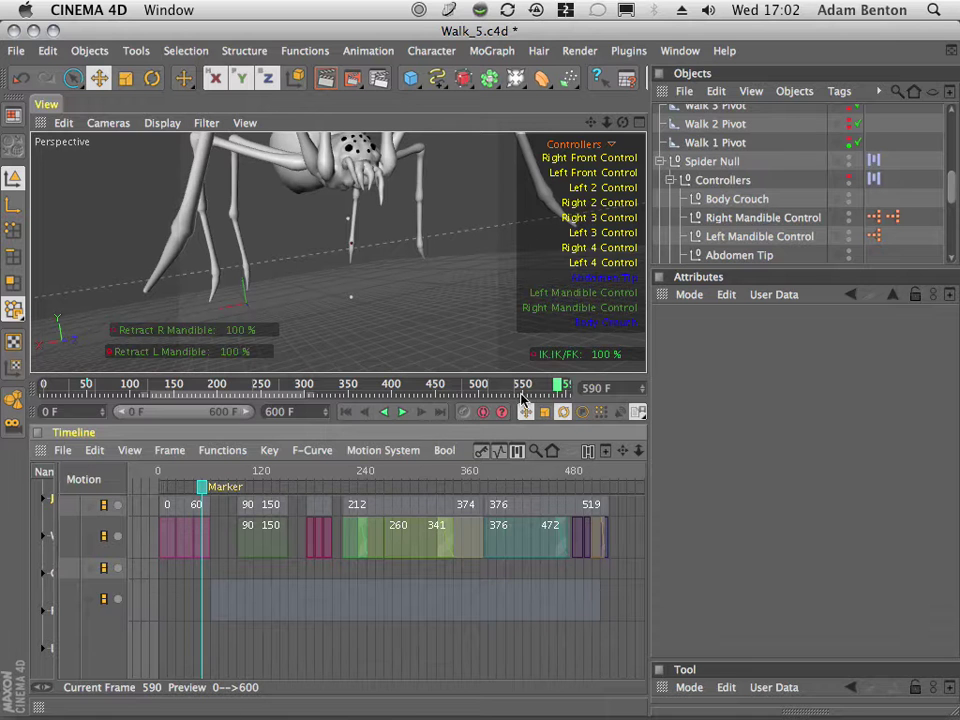
pyautogui.moveTo(455, 398); pyautogui.dragTo(365, 404)
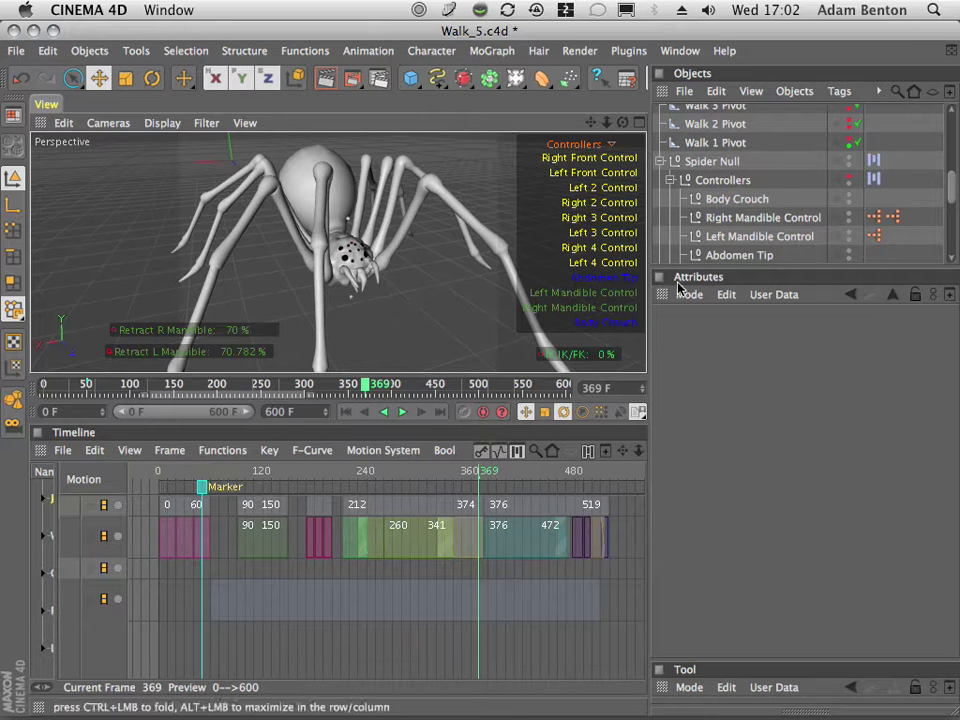
# Step: Expand the Scene and Spider Group hierarchies and make Mandible Hair and Leg Hair visible in the viewport
pyautogui.moveTo(951, 188); pyautogui.dragTo(951, 240)
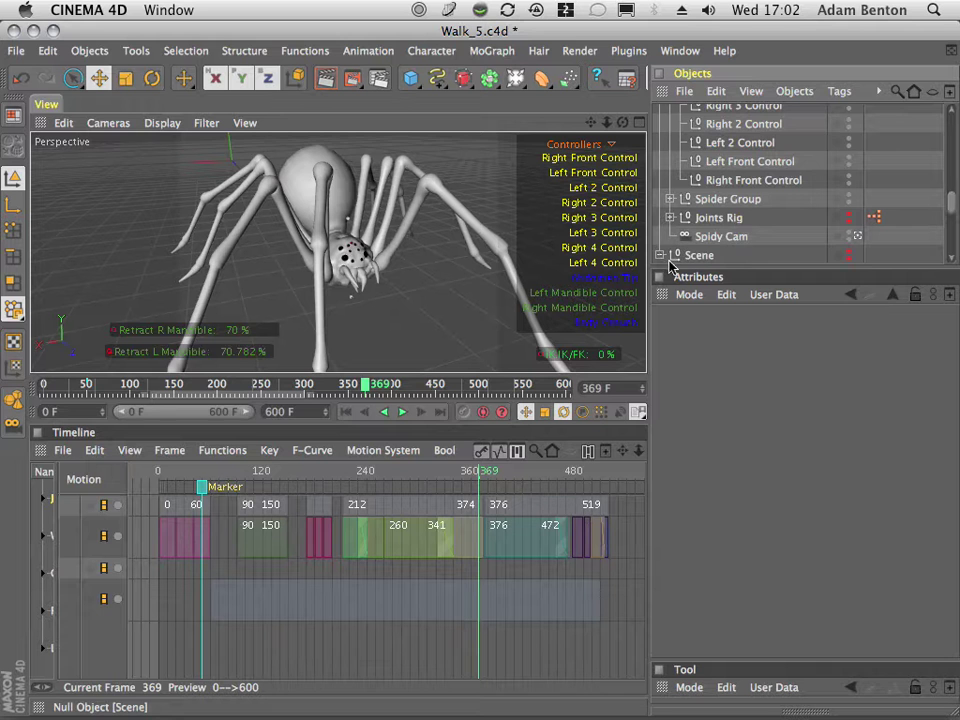
pyautogui.moveTo(785, 266); pyautogui.dragTo(814, 488)
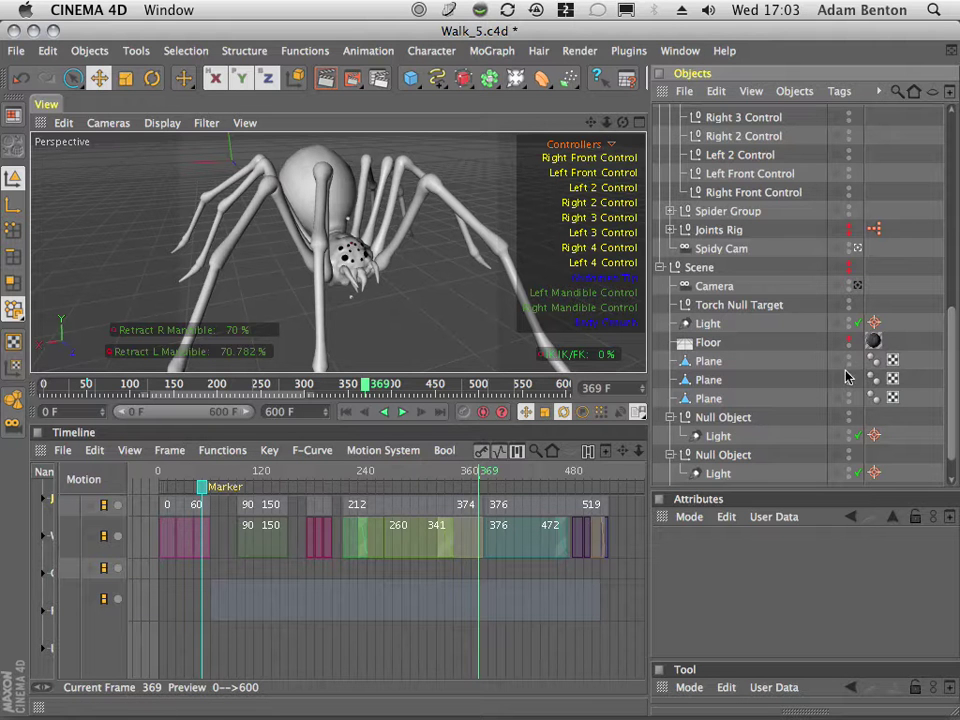
pyautogui.moveTo(948, 323); pyautogui.dragTo(955, 347)
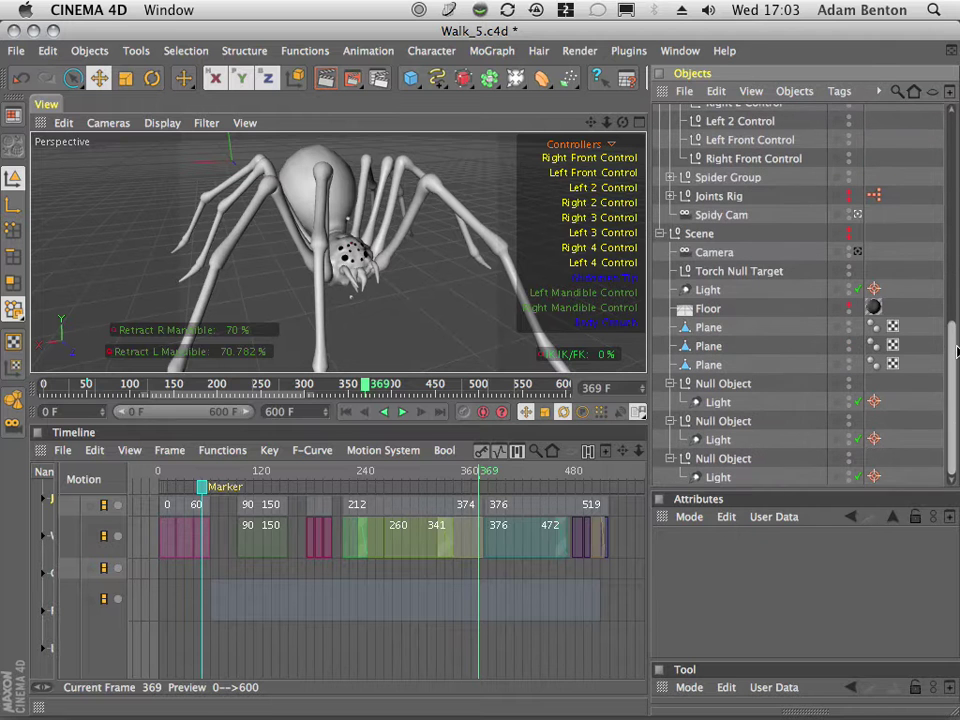
pyautogui.click(670, 178)
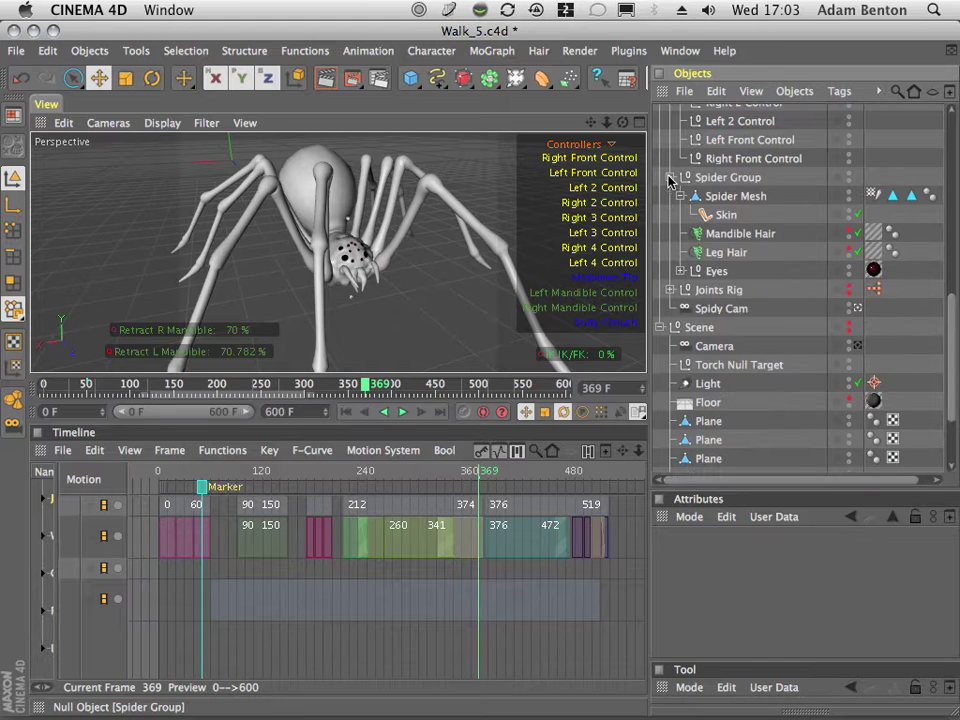
pyautogui.click(848, 249)
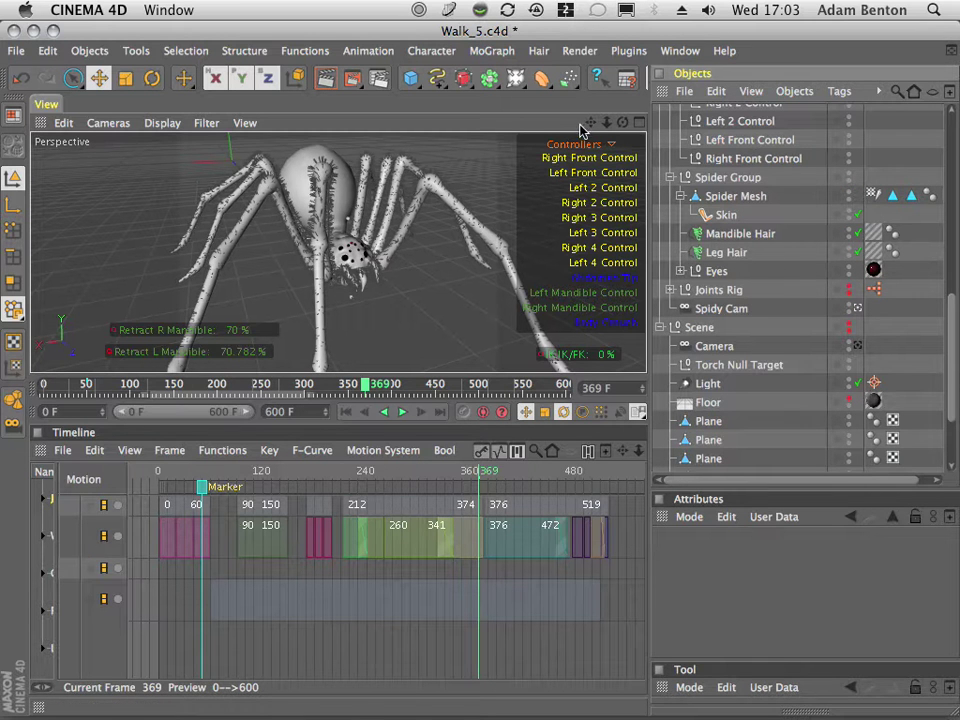
# Step: Play the animation from the start to review the spider with its hair shown, stop at frame 148 and return to frame 0
pyautogui.moveTo(606, 121); pyautogui.dragTo(580, 162)
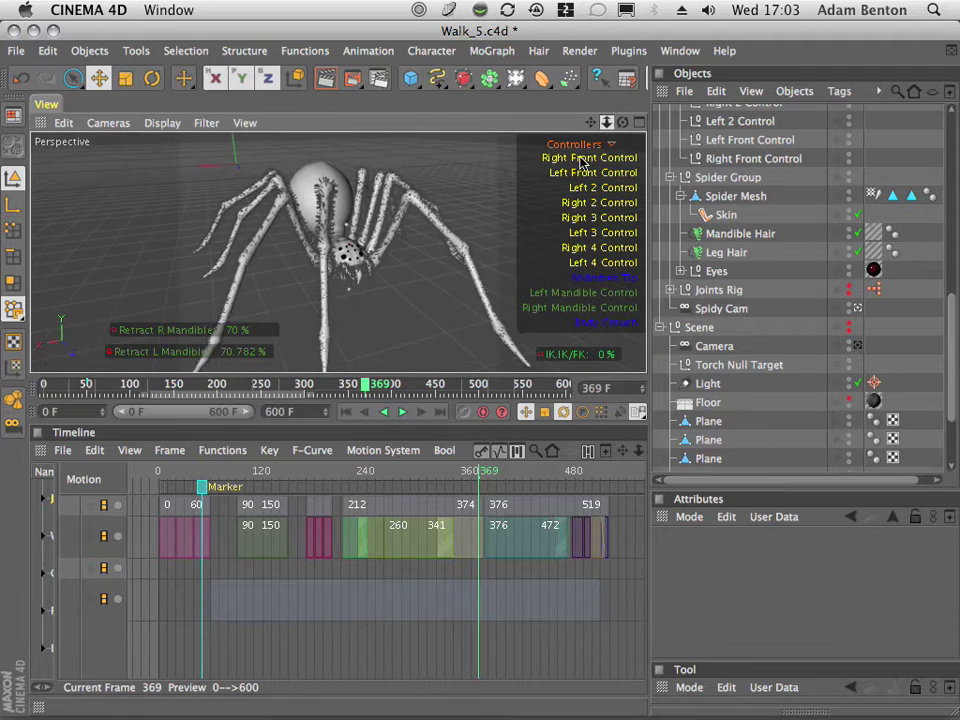
pyautogui.click(346, 412)
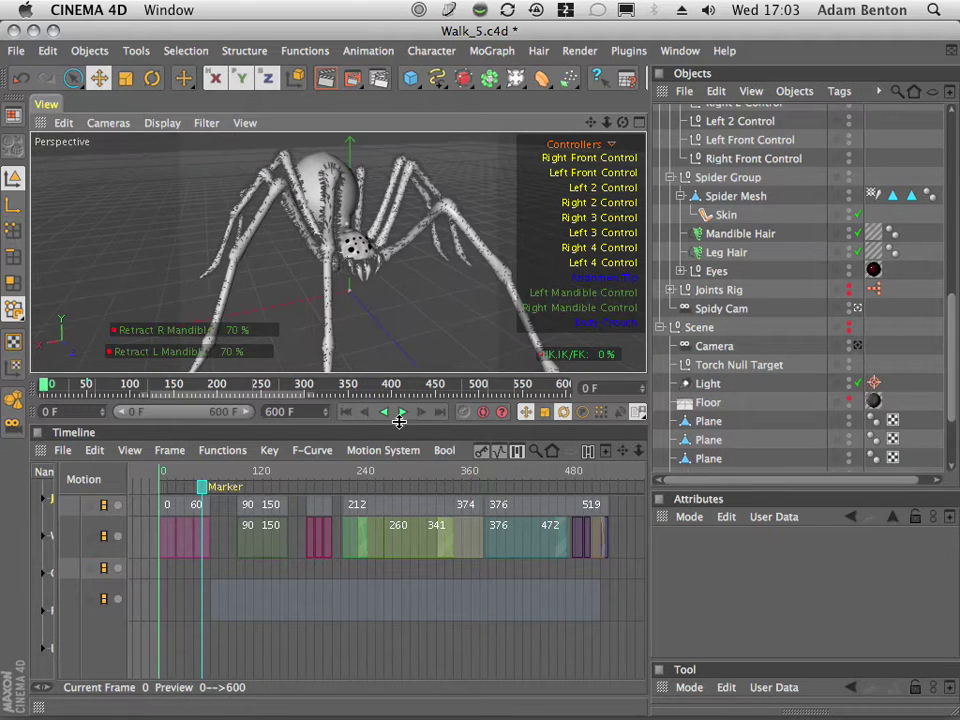
pyautogui.click(402, 412)
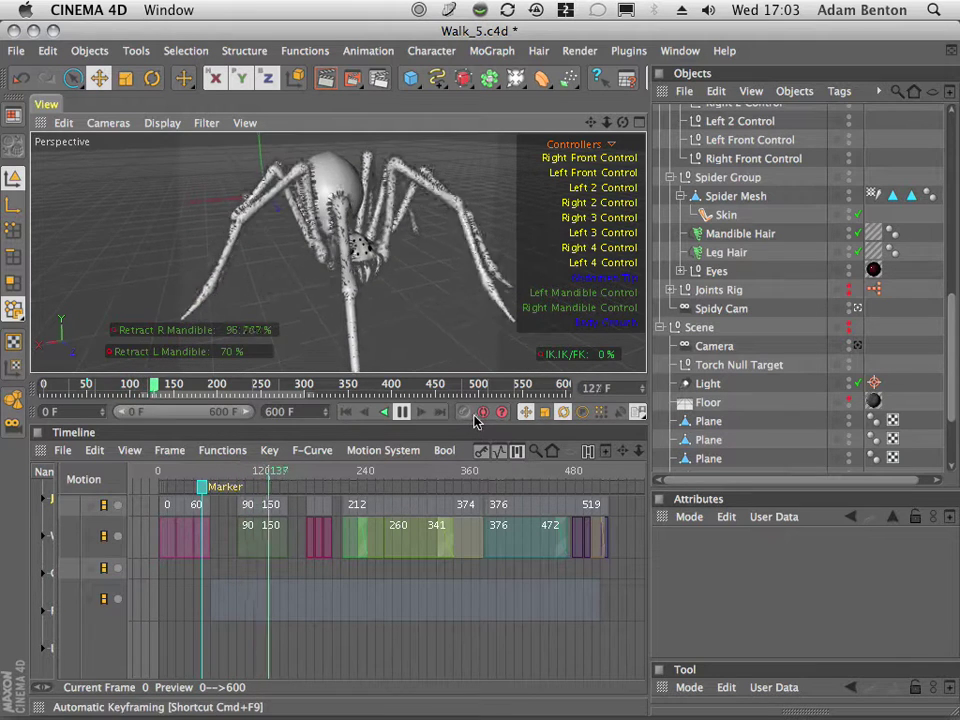
pyautogui.click(403, 413)
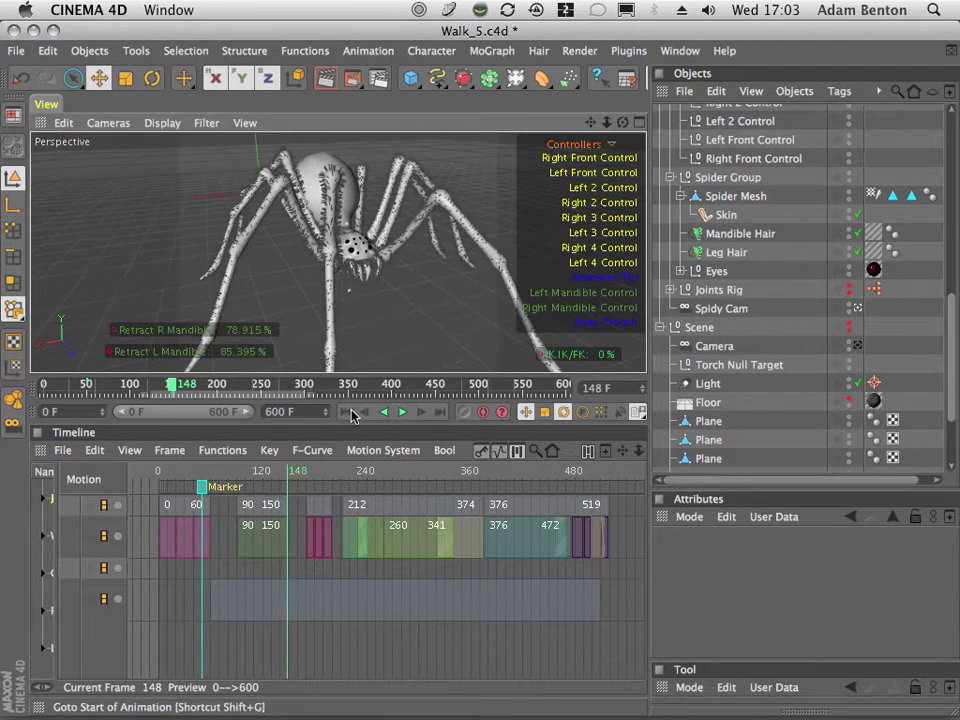
pyautogui.click(344, 413)
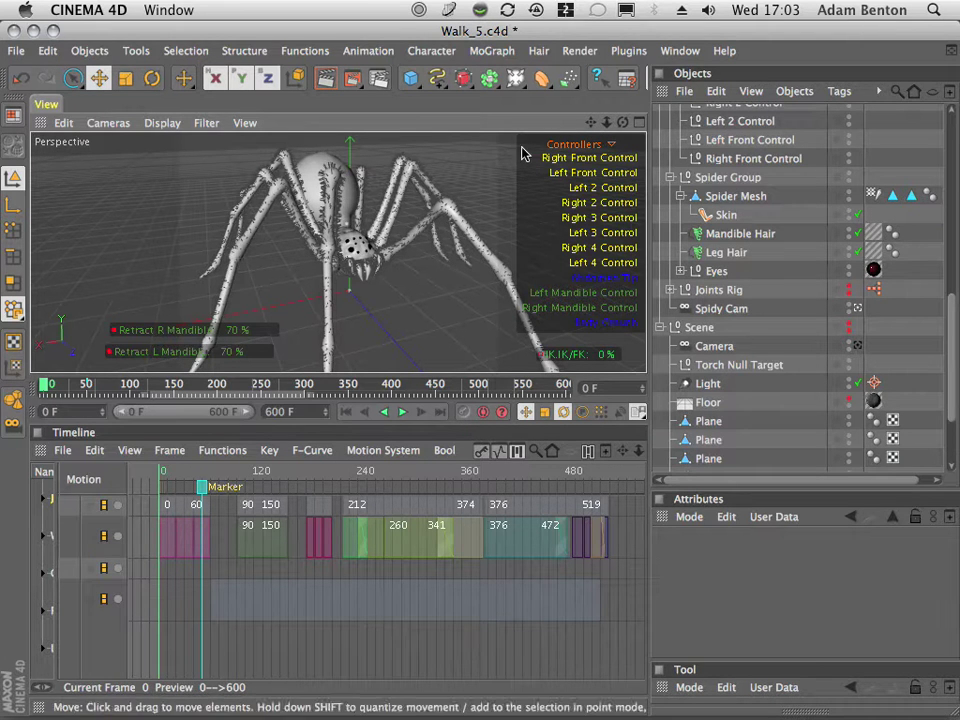
# Step: Look over the planes, null objects and lights inside the Scene group
pyautogui.moveTo(948, 342); pyautogui.dragTo(953, 397)
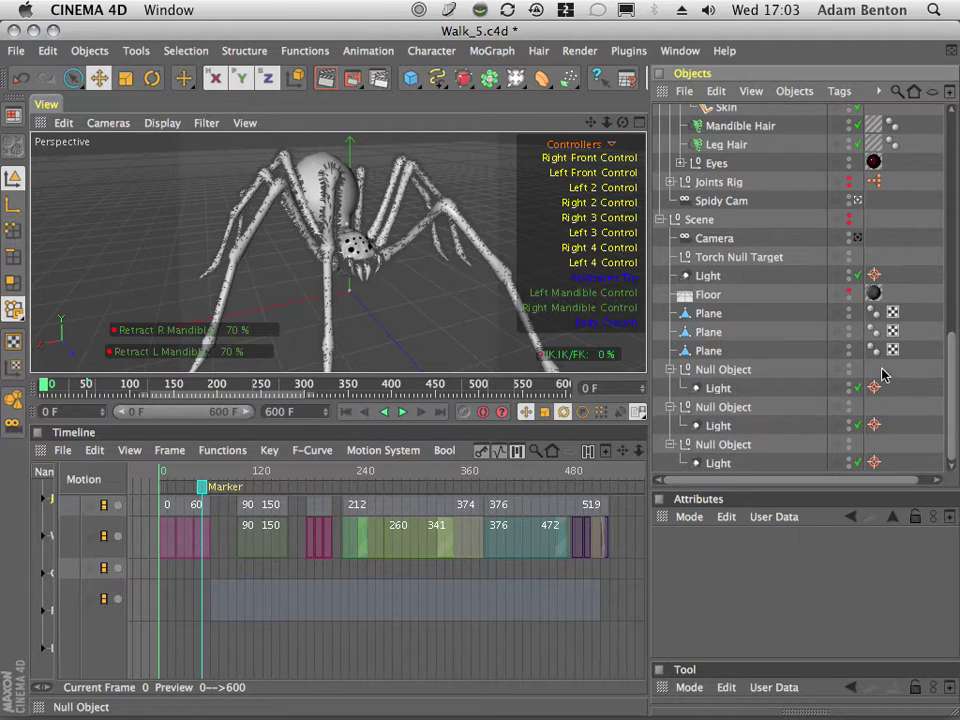